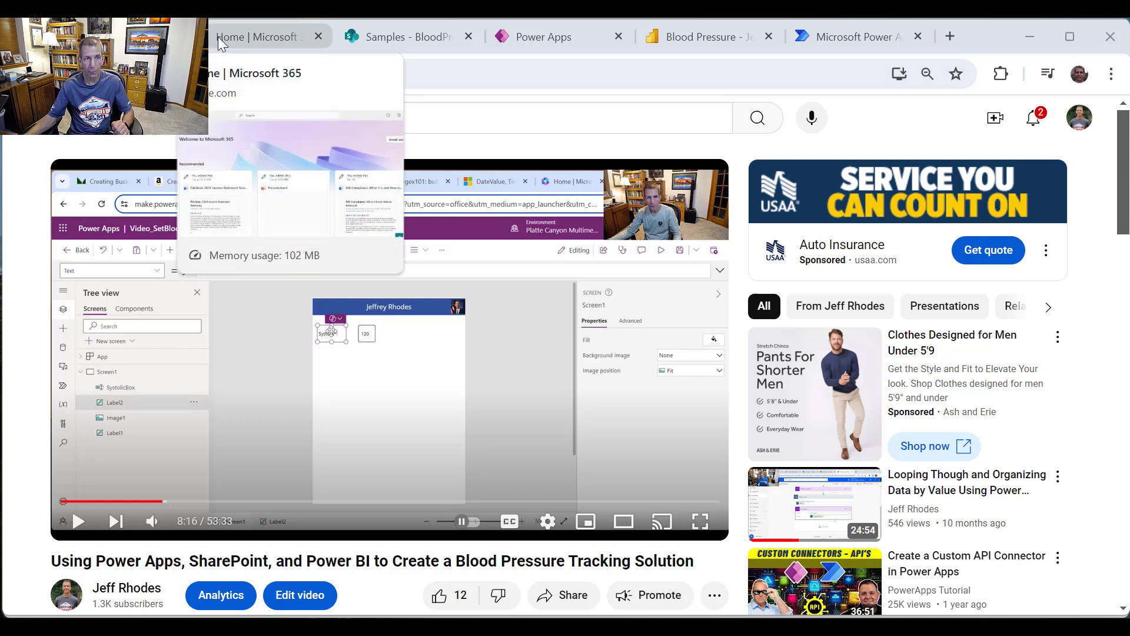
# Step: Switch to the SharePoint BloodPressure list of dated Systolic/Diastolic readings with notes
pyautogui.click(421, 44)
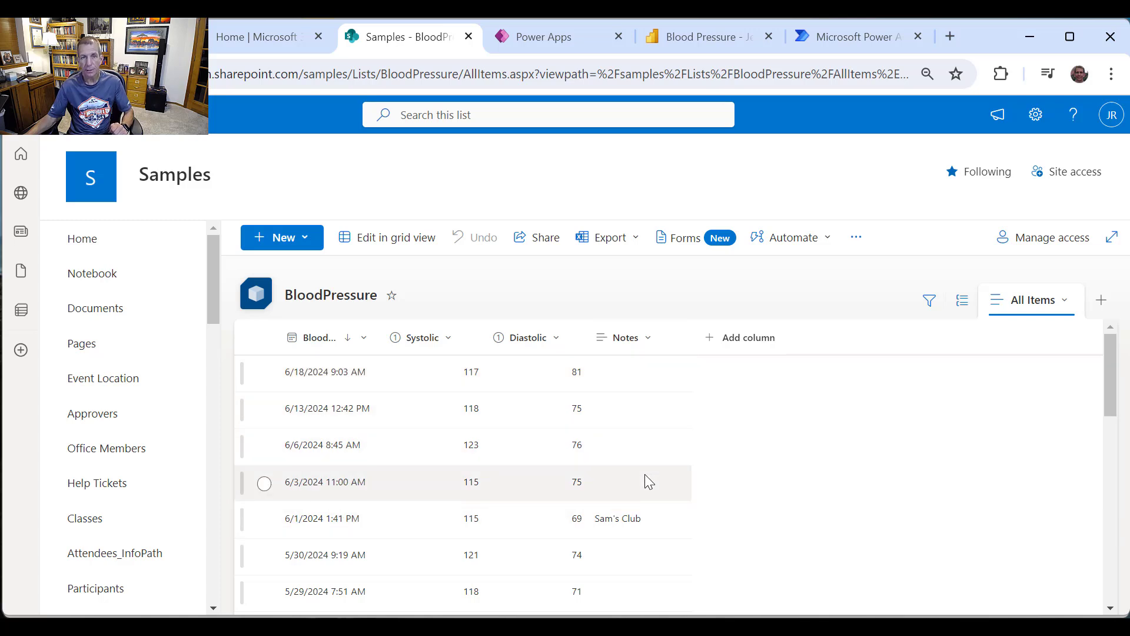
# Step: Switch to the Power Apps BloodPressure entry app with systolic, diastolic, date, time and notes fields
pyautogui.click(535, 37)
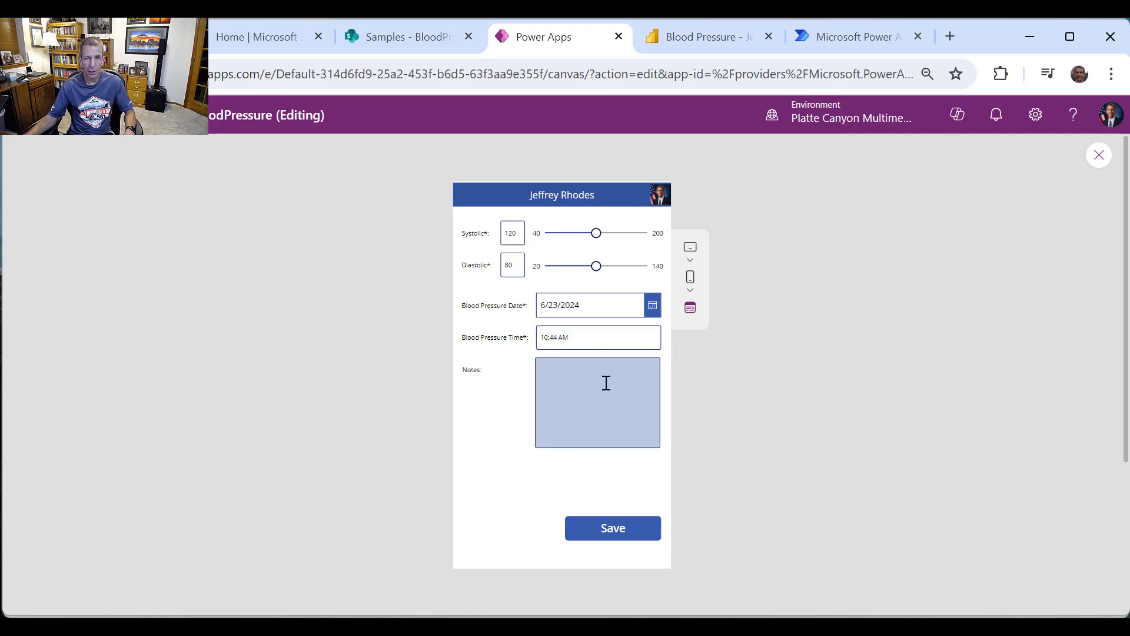
# Step: Switch to the Blood Pressure Power BI report with its averages, readings chart and table
pyautogui.click(690, 39)
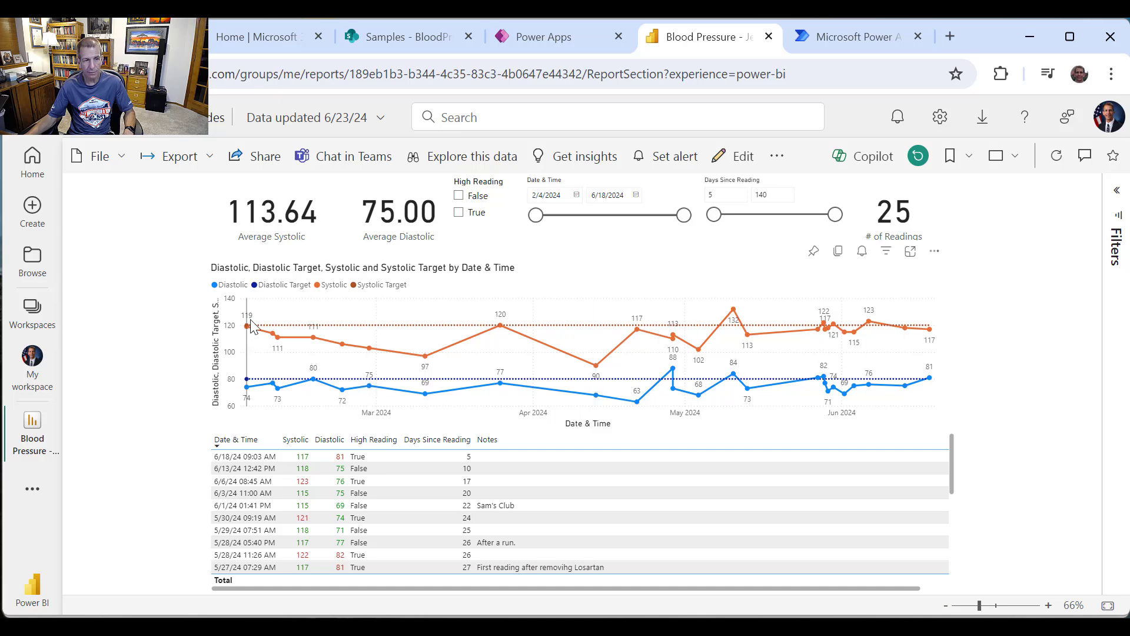
pyautogui.moveTo(262, 377)
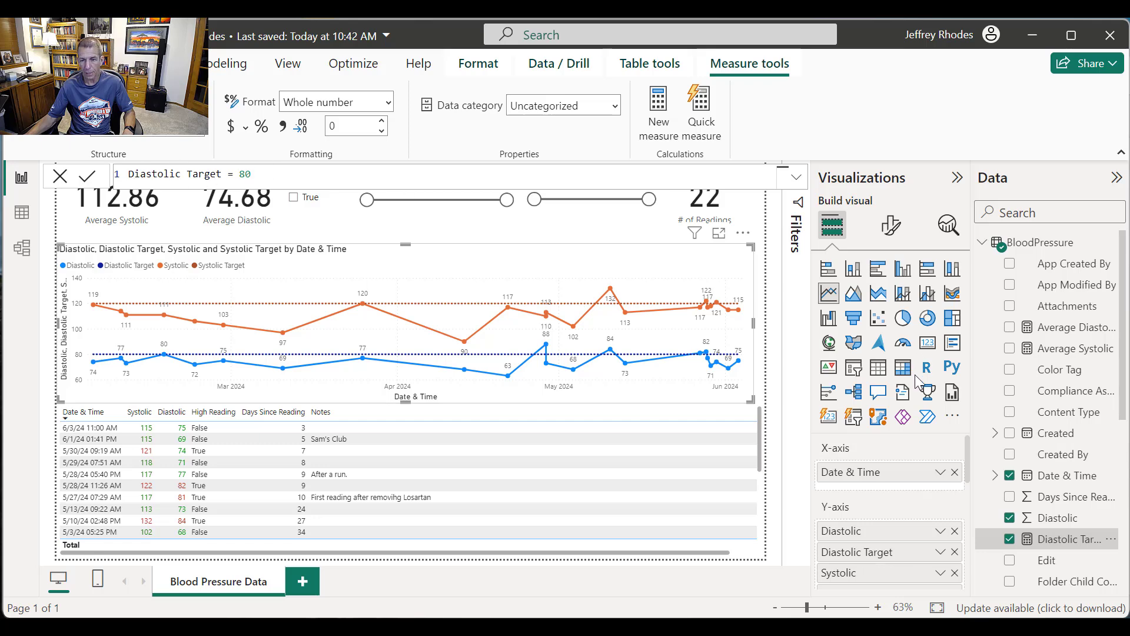
# Step: Scroll the Data pane and select the Systolic Target measure to show 'Systolic Target = 120'
pyautogui.moveTo(1123, 406); pyautogui.dragTo(1123, 572)
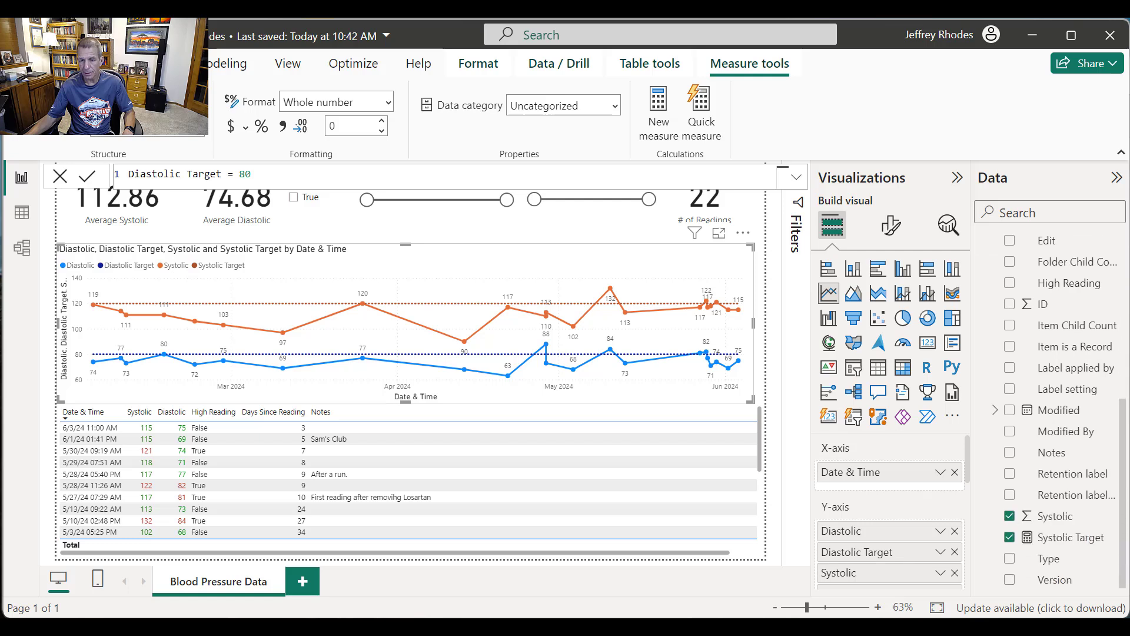
pyautogui.click(1087, 545)
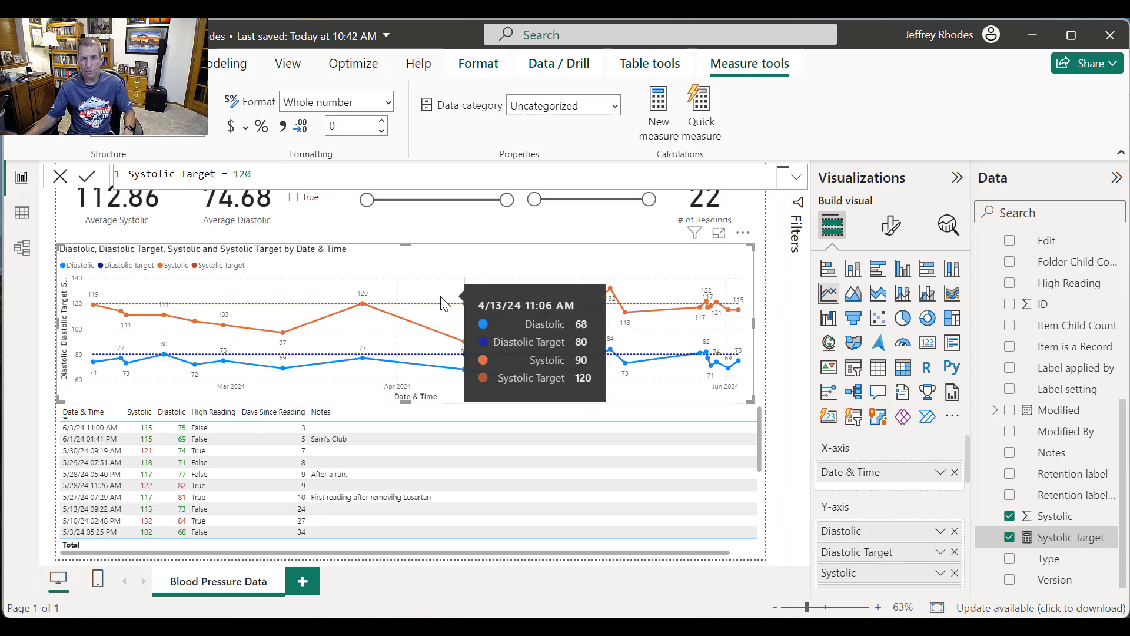
pyautogui.scroll(-3, 954, 471)
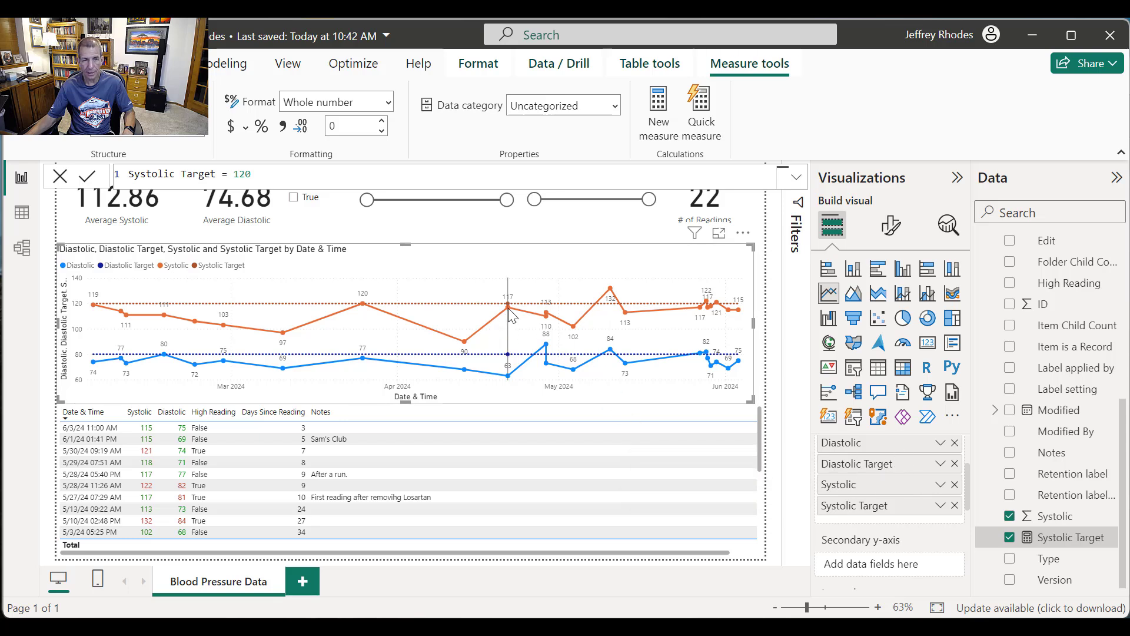
pyautogui.moveTo(512, 314)
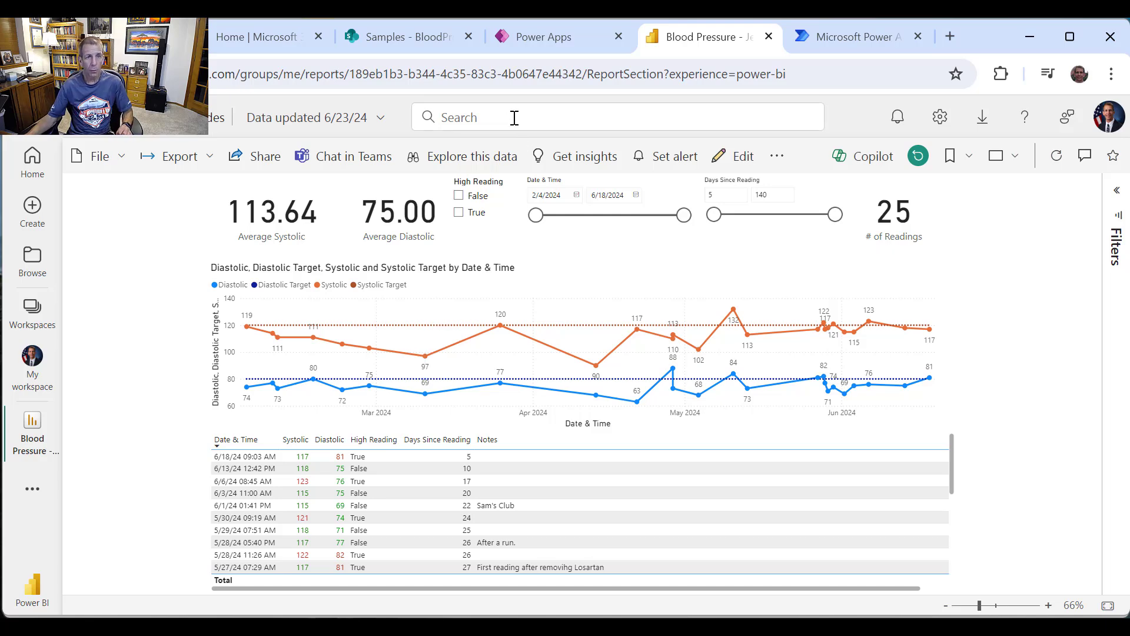
# Step: Scroll through the SharePoint BloodPressure readings, then switch to the Power Automate home page
pyautogui.click(383, 39)
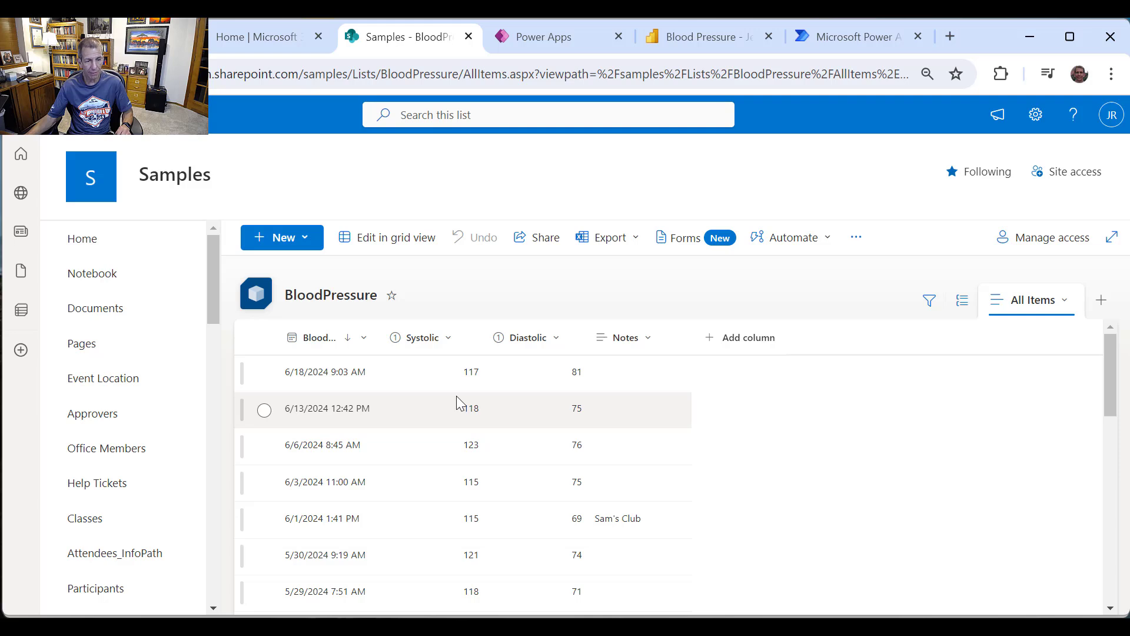
pyautogui.scroll(-2, 459, 406)
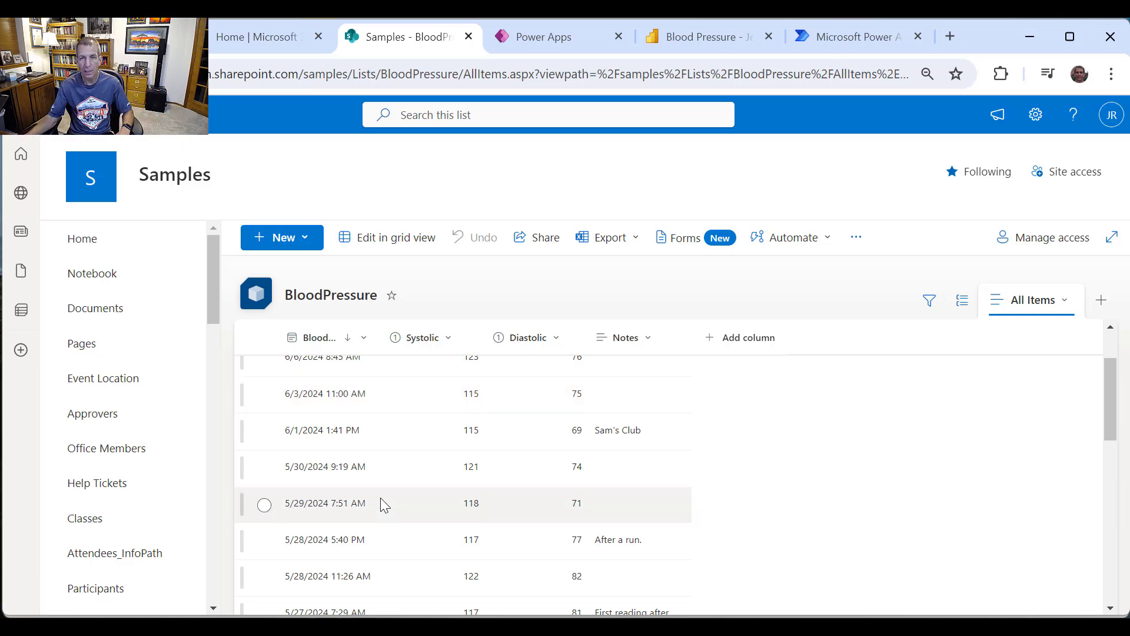
pyautogui.click(859, 38)
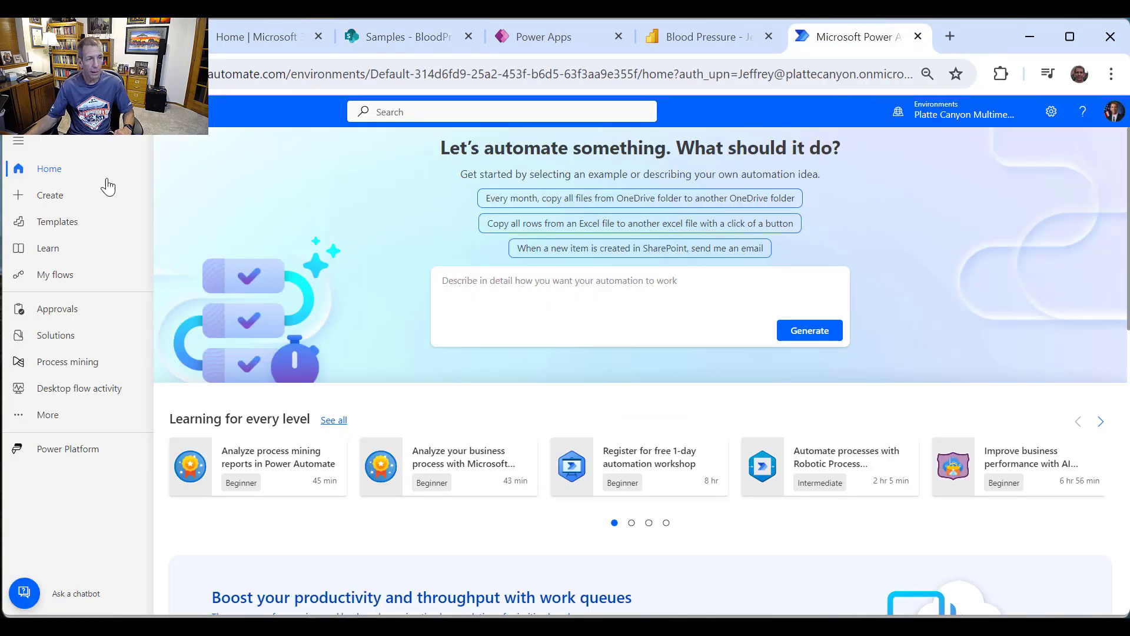
# Step: Create scheduled cloud flow 'Video_SendLastMonthBloodPressures' set to repeat every 1 Month
pyautogui.click(60, 198)
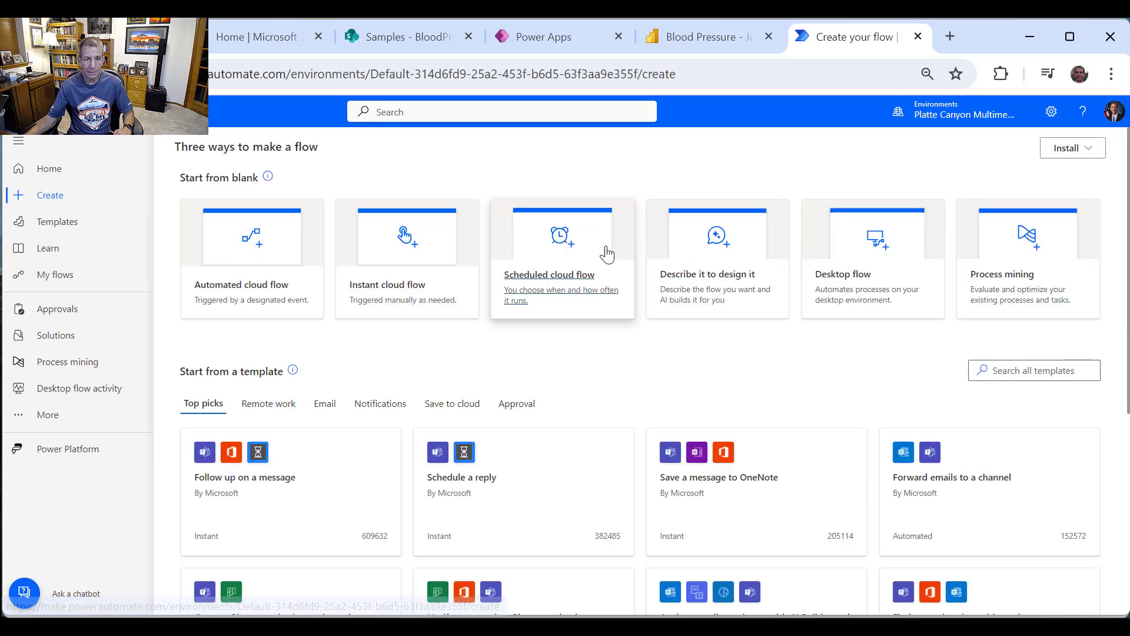
pyautogui.click(585, 259)
pyautogui.click(740, 240)
pyautogui.write('Video')
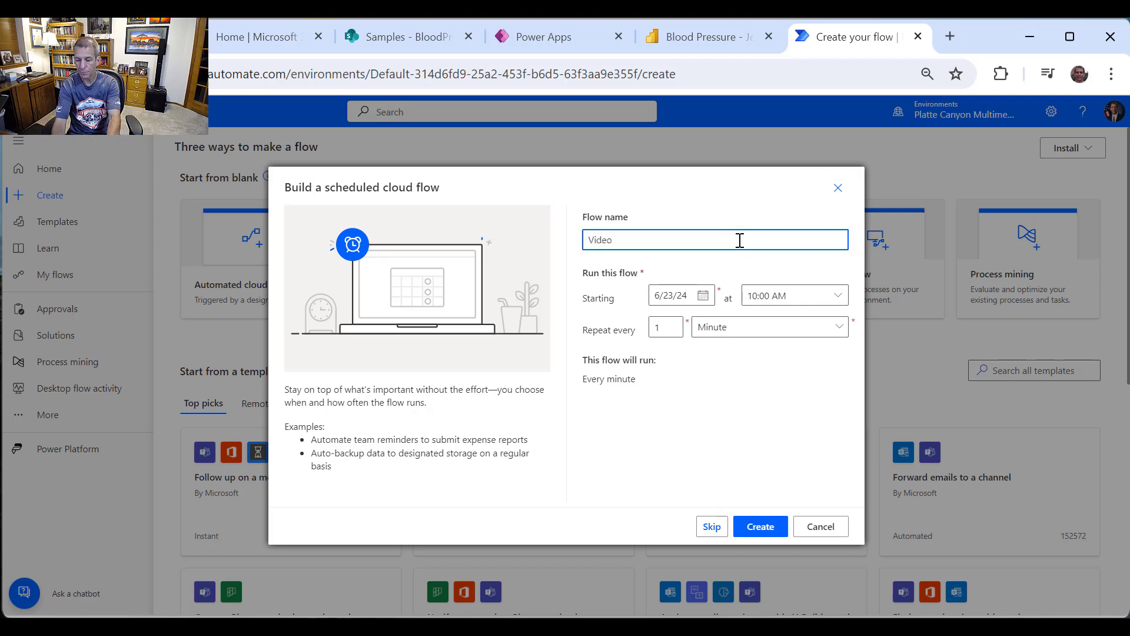
pyautogui.write('_SendLastMonthBloodPress')
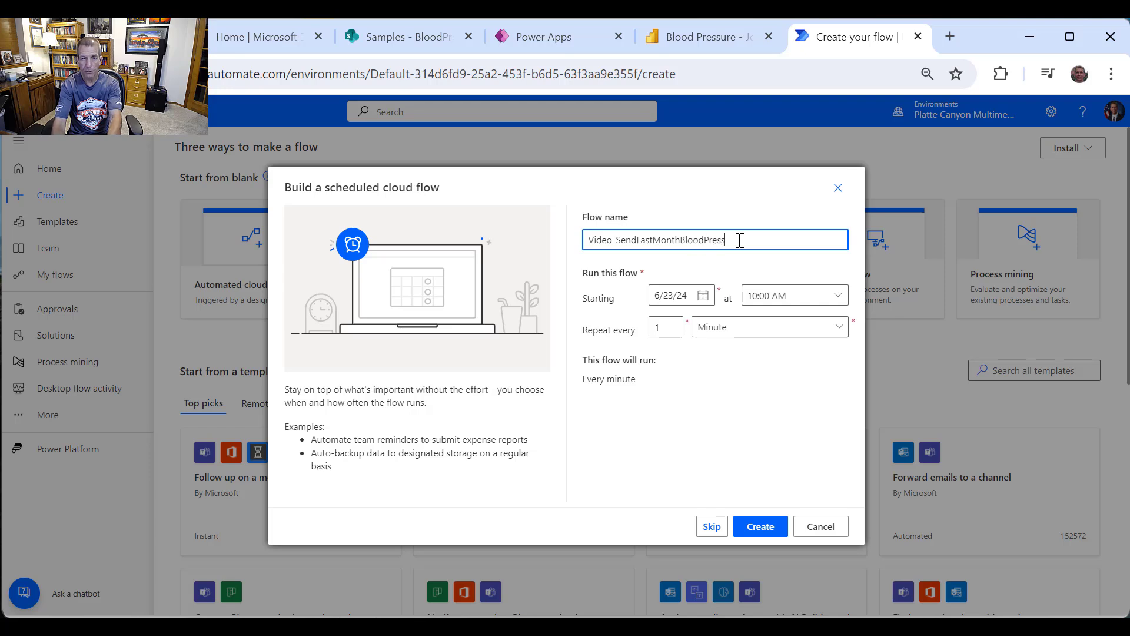
pyautogui.write('ures')
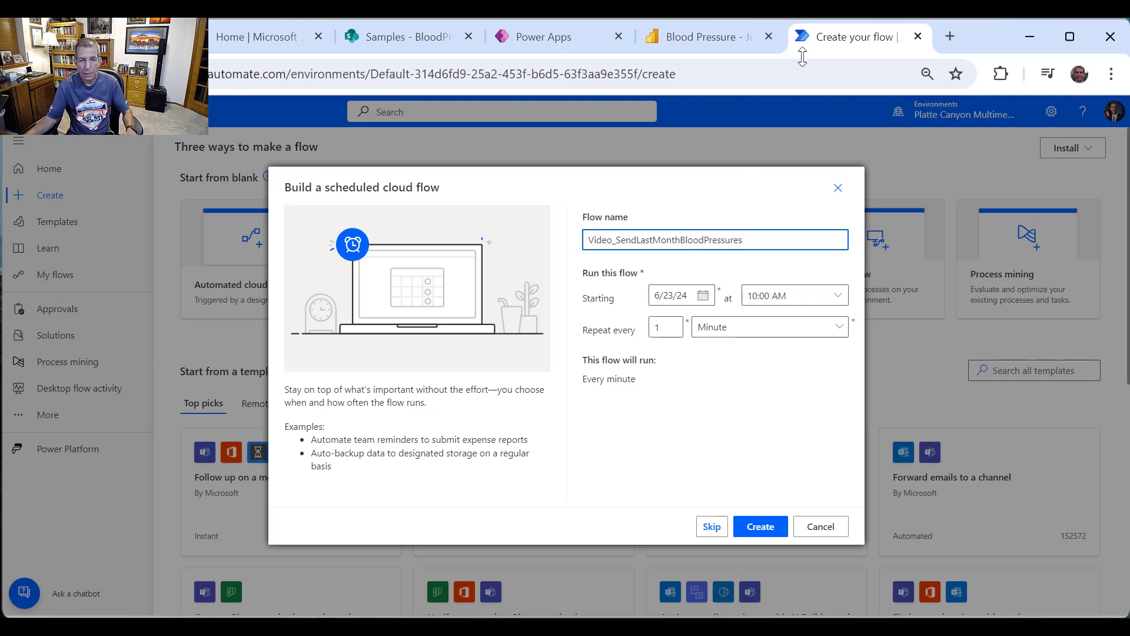
pyautogui.click(783, 333)
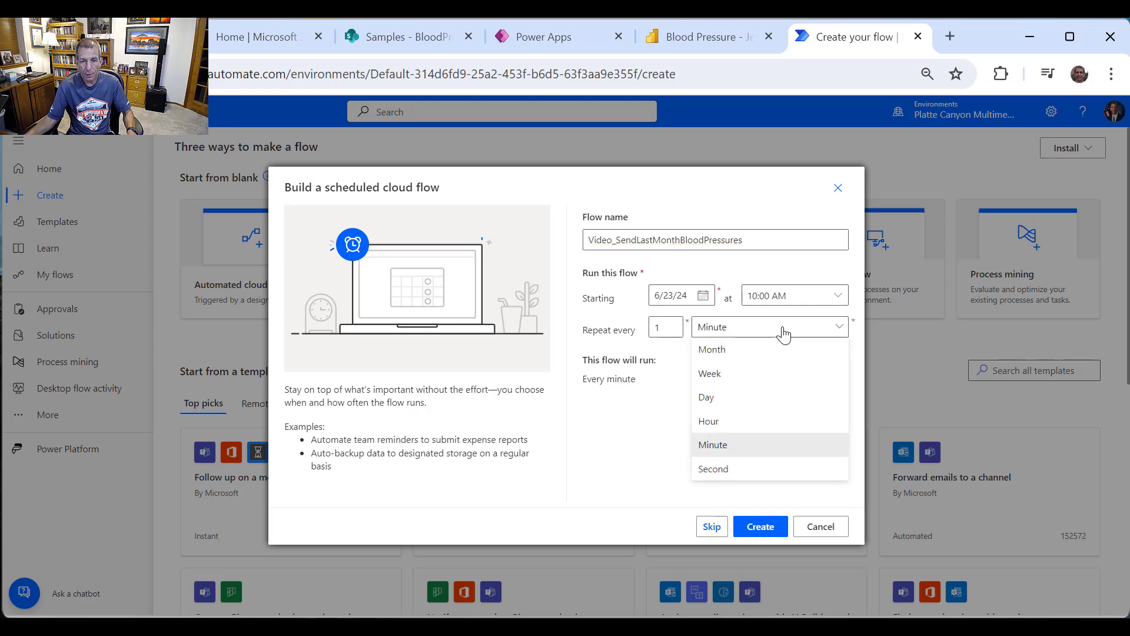
pyautogui.click(730, 353)
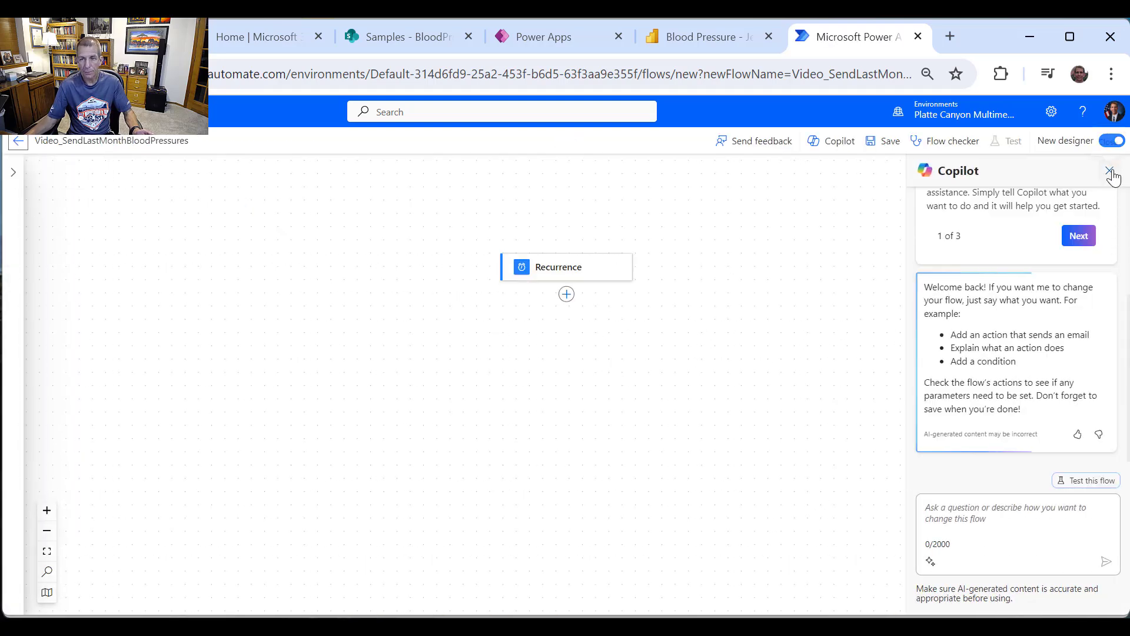
# Step: Close Copilot and add an Initialize variable step after Recurrence, naming the variable var30DaysAgo
pyautogui.click(1110, 172)
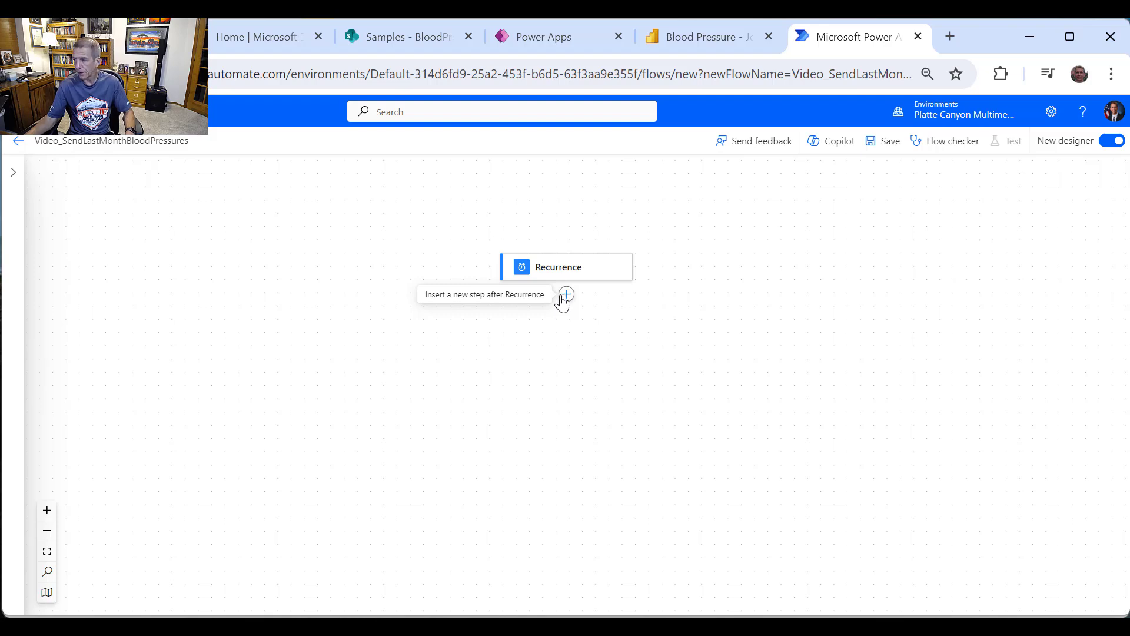
pyautogui.click(563, 297)
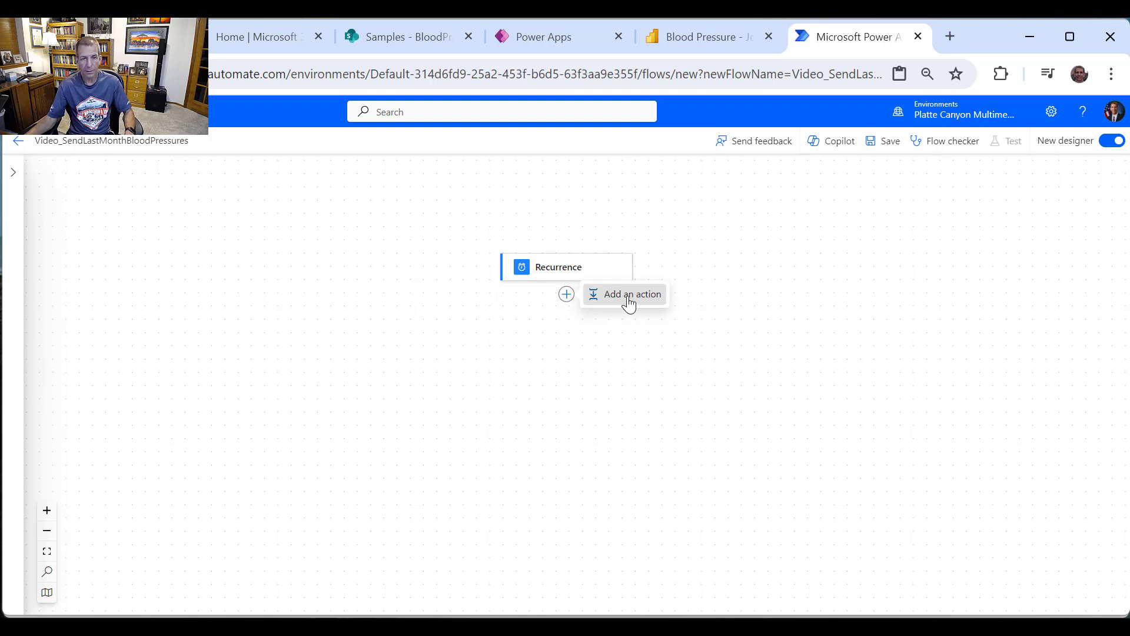
pyautogui.click(595, 296)
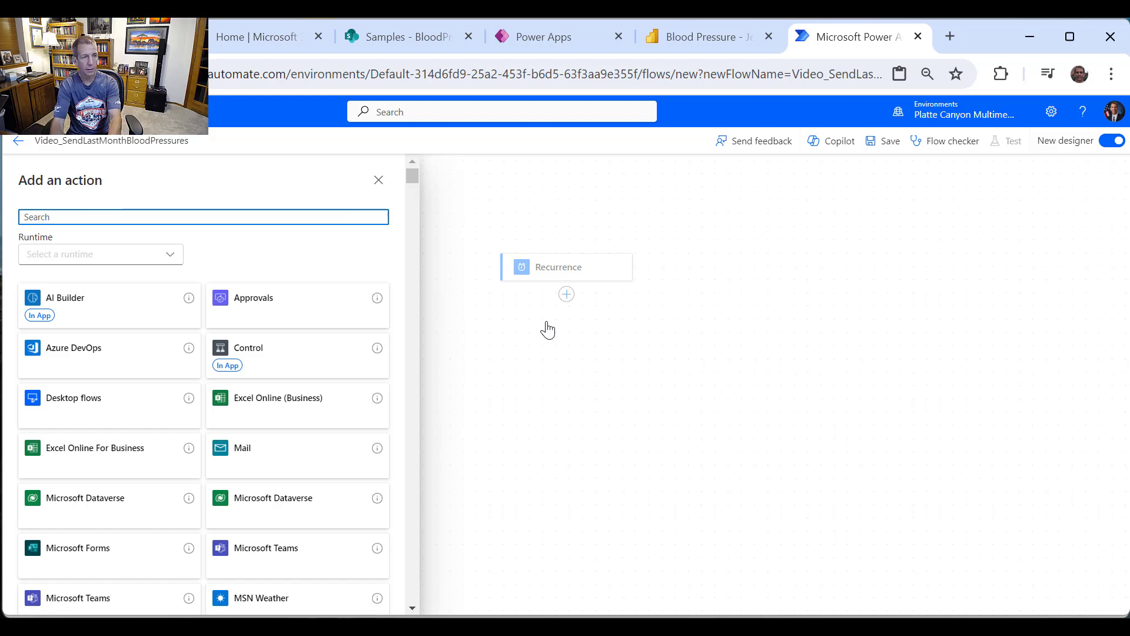
pyautogui.write('Variables')
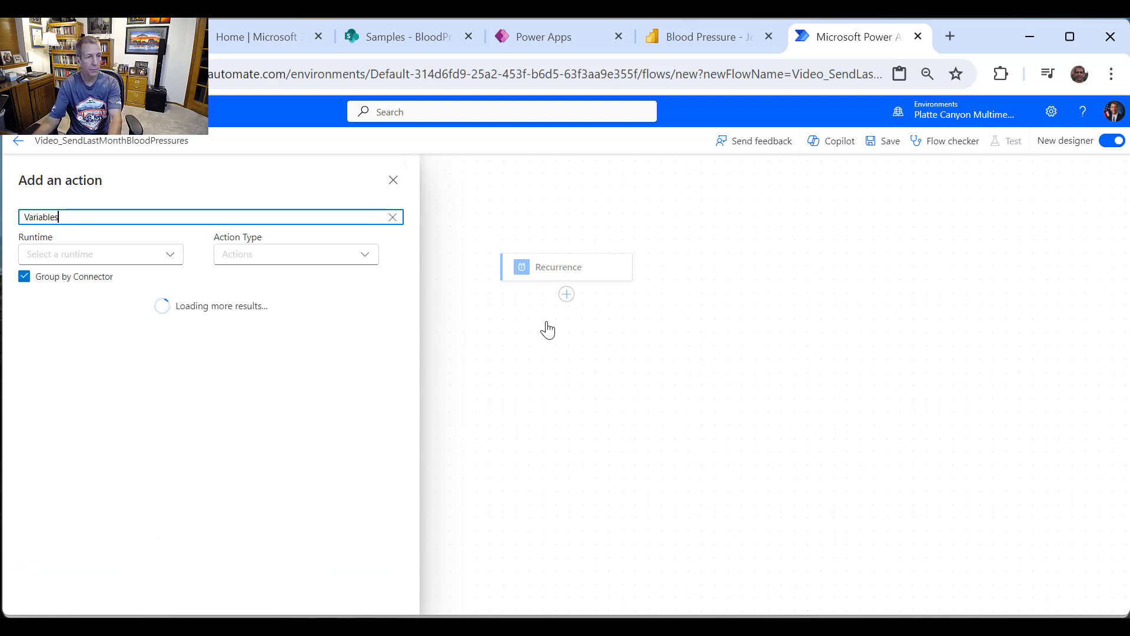
pyautogui.click(376, 324)
pyautogui.click(146, 441)
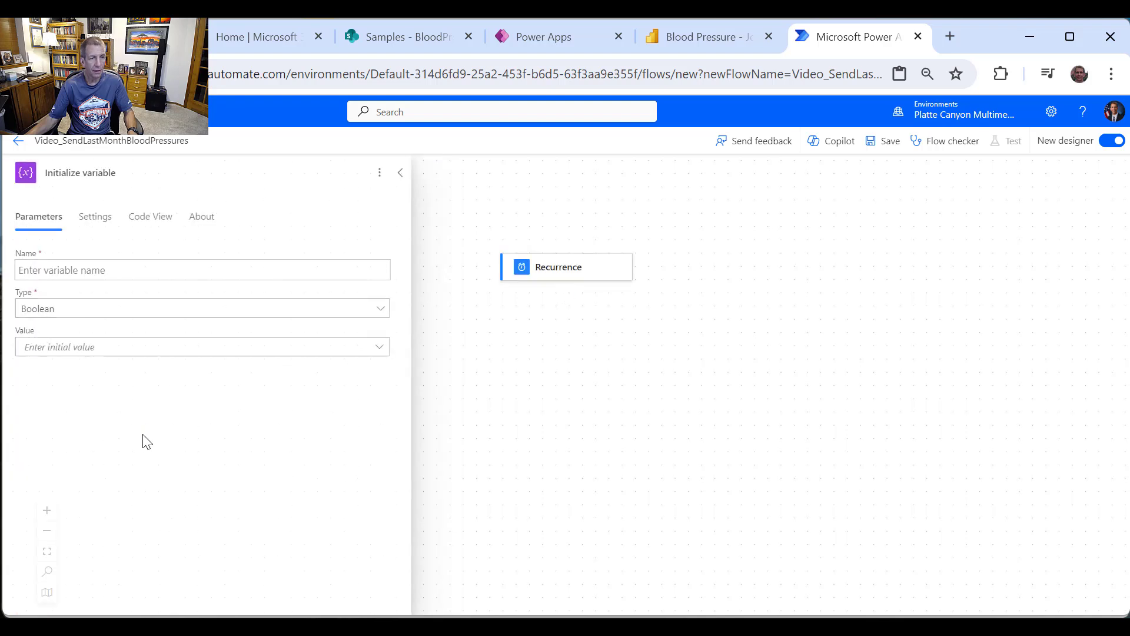
pyautogui.click(180, 269)
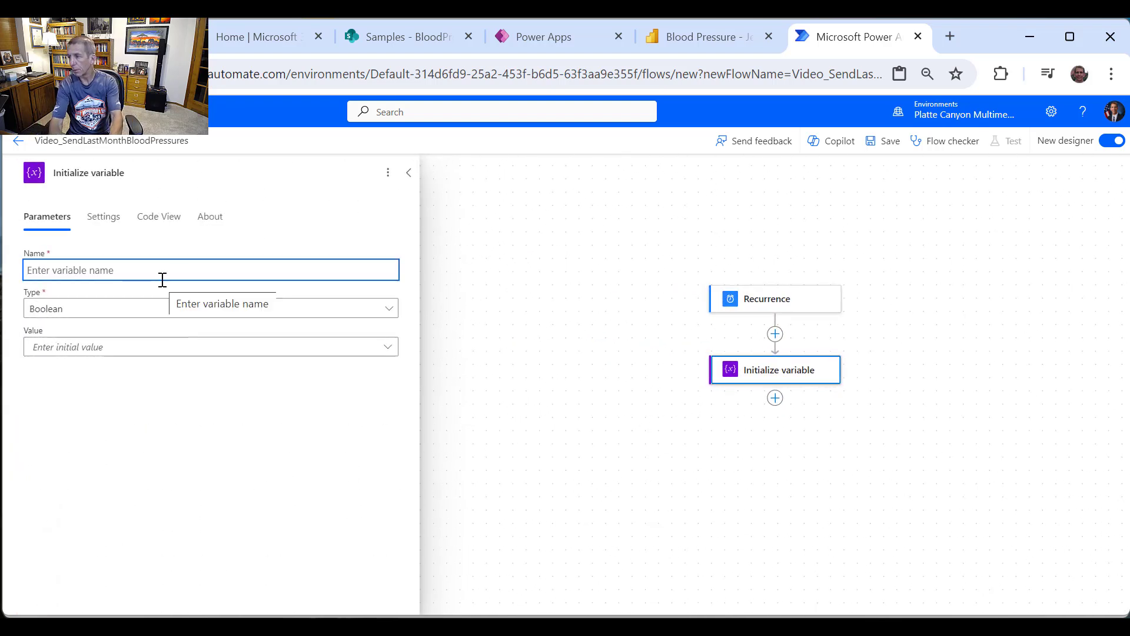
pyautogui.write('var30')
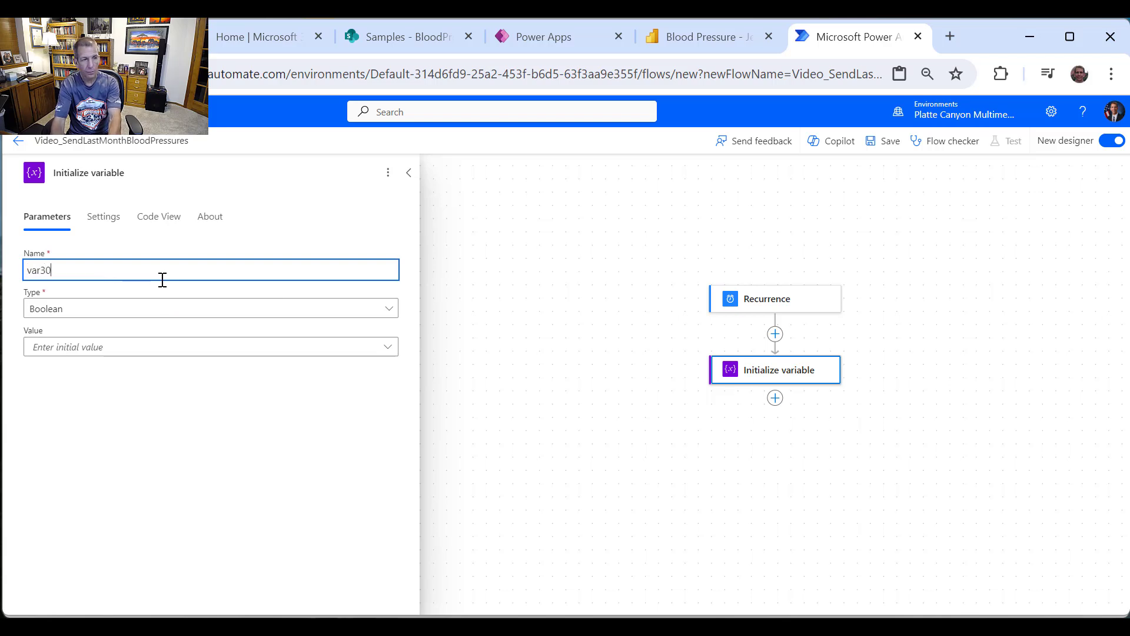
pyautogui.write('DaysAgo')
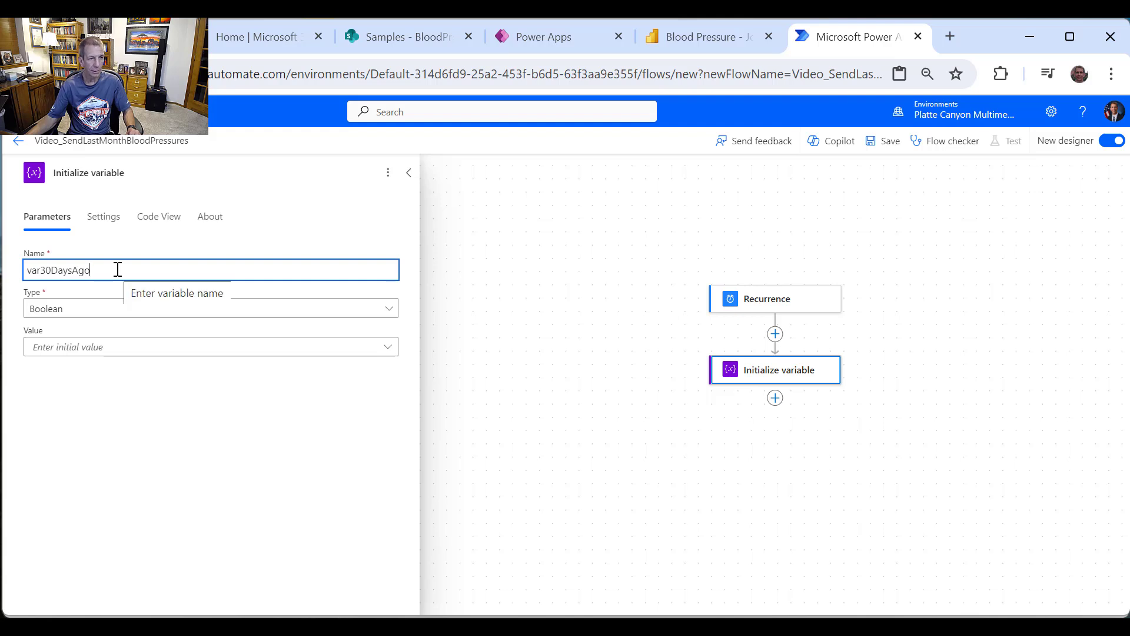
# Step: Retitle the step 'Initialize var30DaysAgo' and set the variable type to String
pyautogui.moveTo(117, 269); pyautogui.dragTo(18, 281)
pyautogui.hotkey('ctrl', 'c')
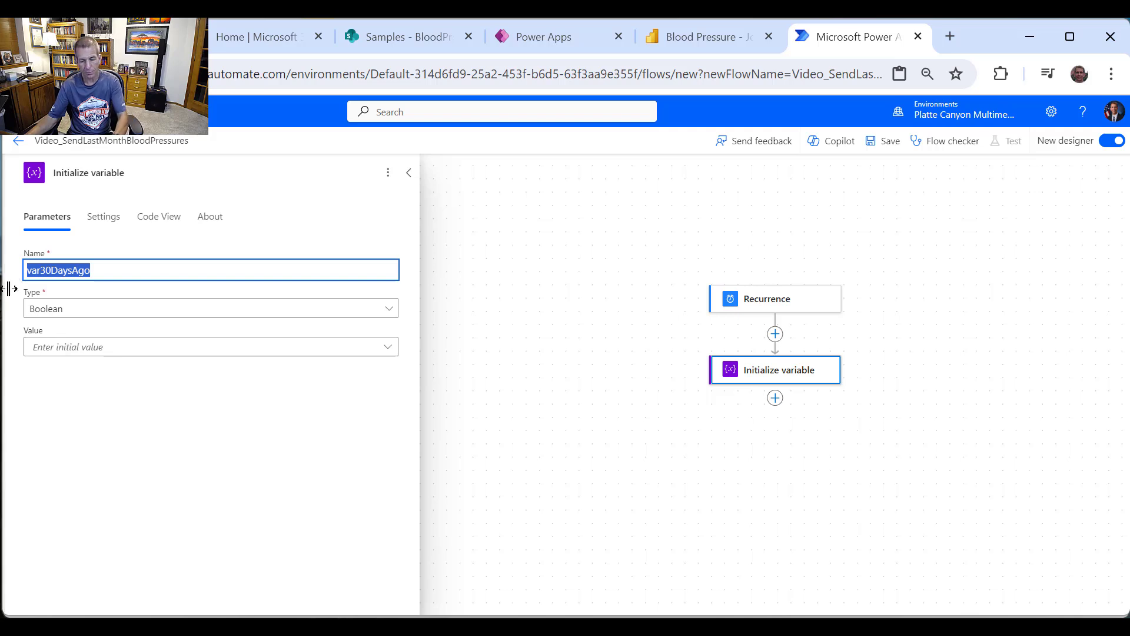
pyautogui.doubleClick(107, 172)
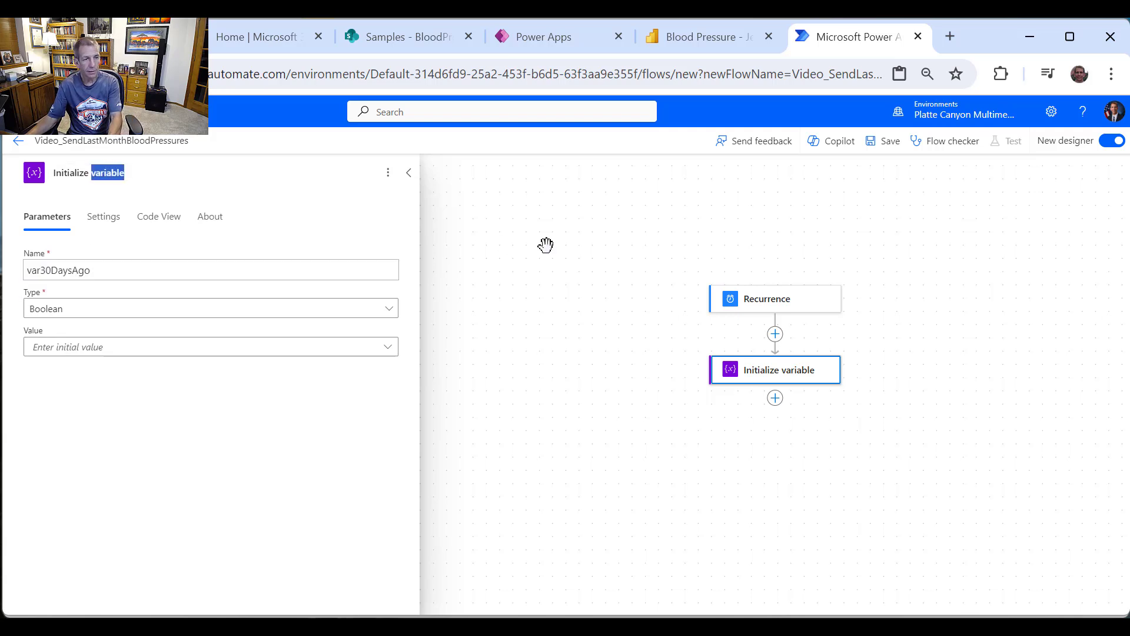
pyautogui.hotkey('ctrl', 'v')
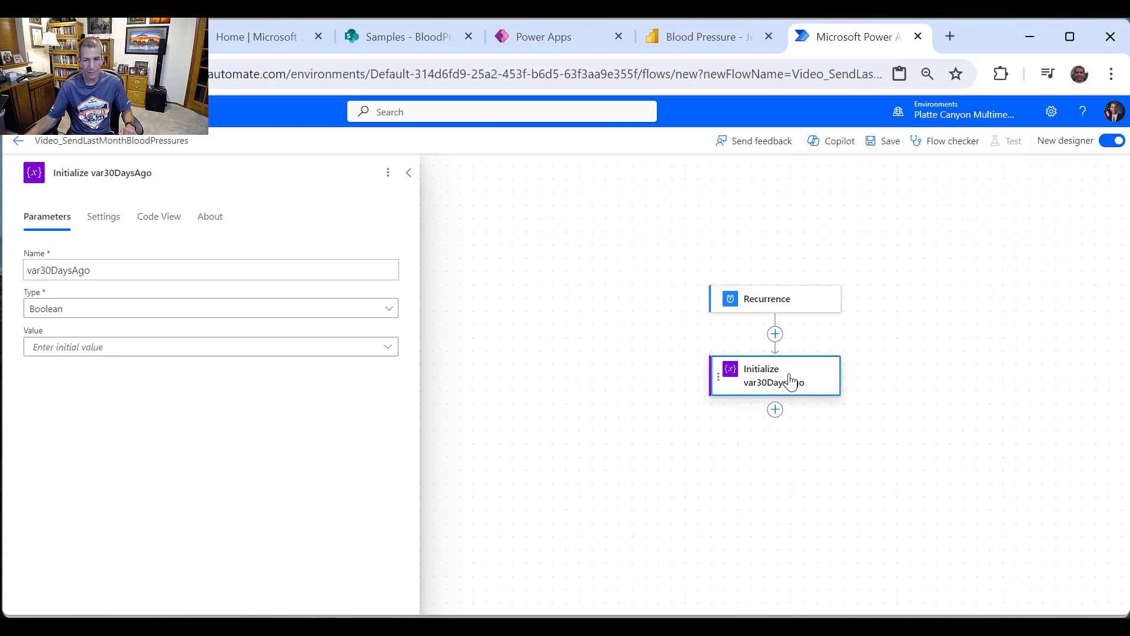
pyautogui.click(107, 316)
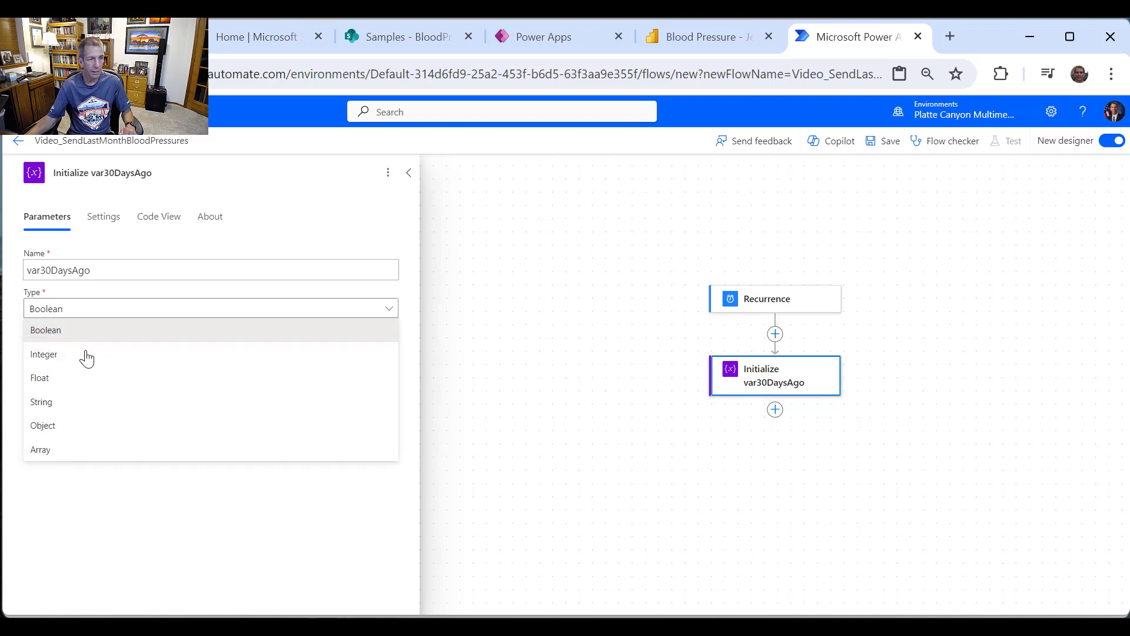
pyautogui.click(92, 405)
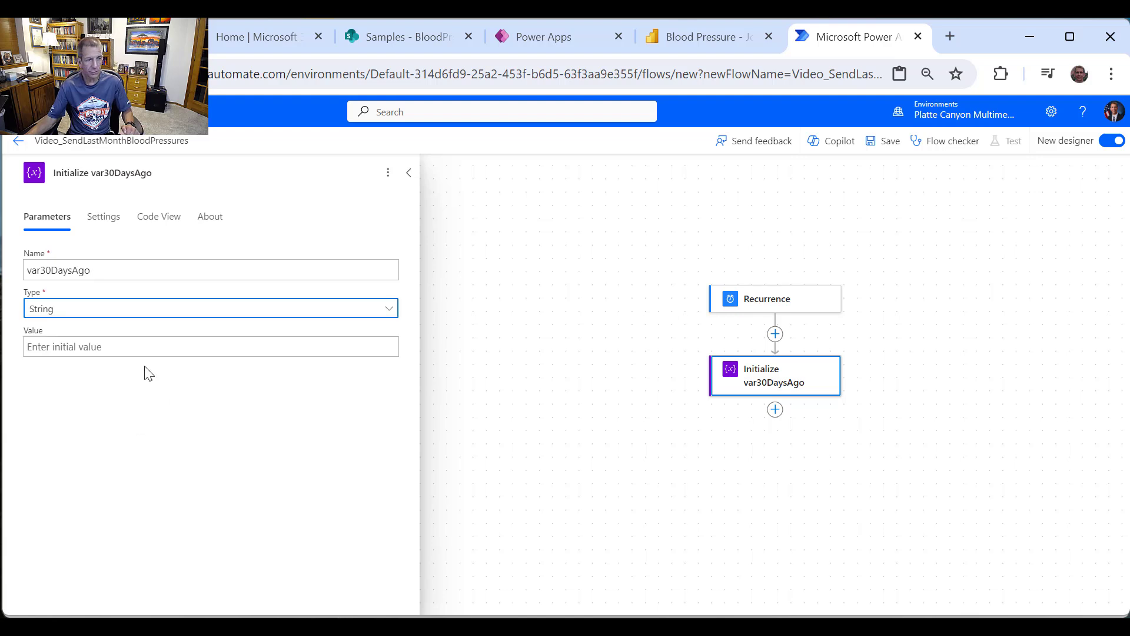
pyautogui.click(146, 347)
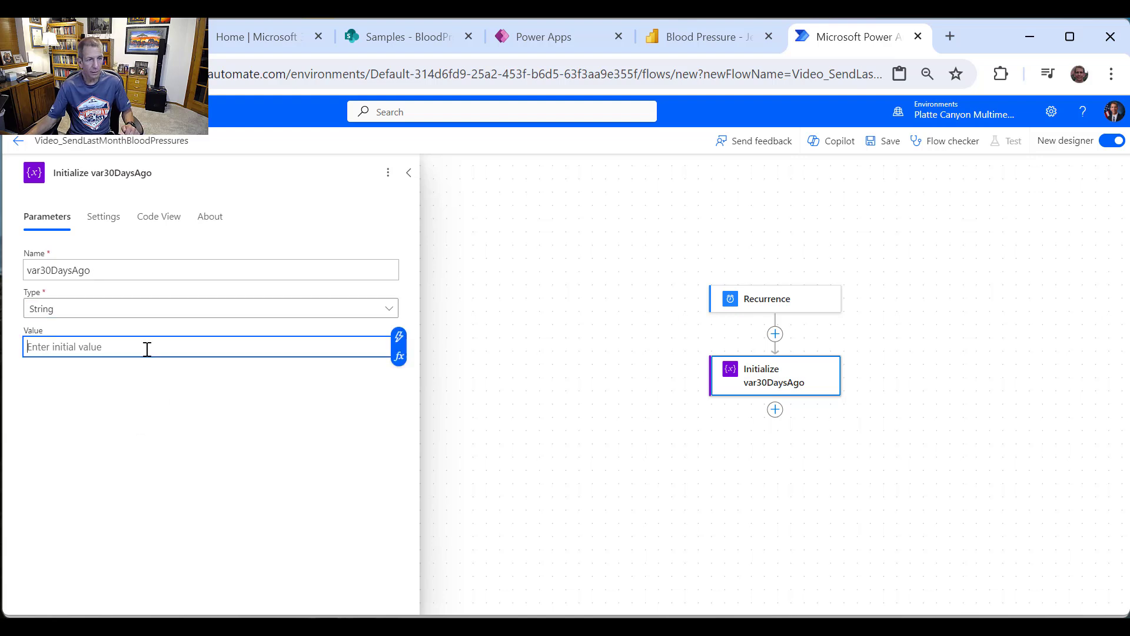
# Step: In the Value expression editor, enter addDays(utcNow(), -30)
pyautogui.click(400, 359)
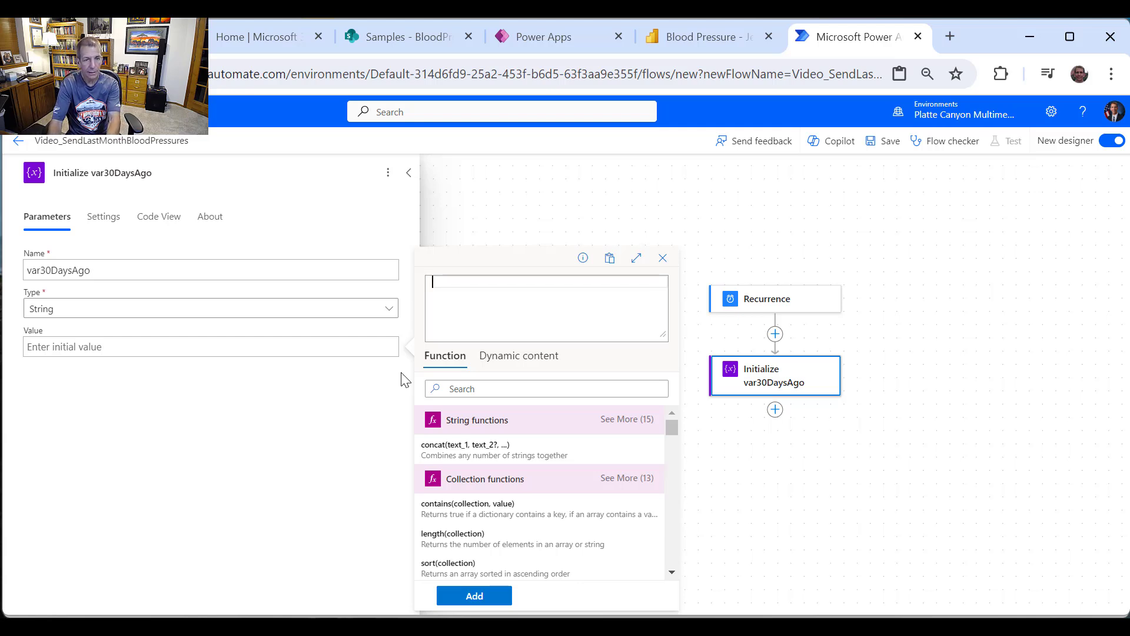
pyautogui.write('addDay')
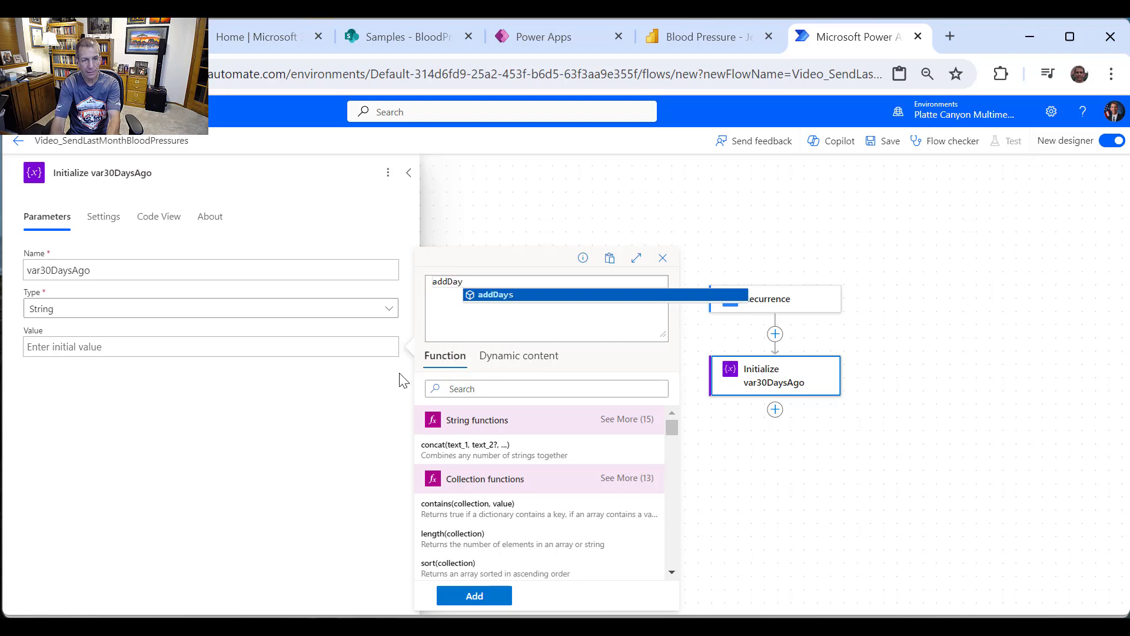
pyautogui.press('BackSpace')
pyautogui.press('BackSpace')
pyautogui.press('BackSpace')
pyautogui.write('M')
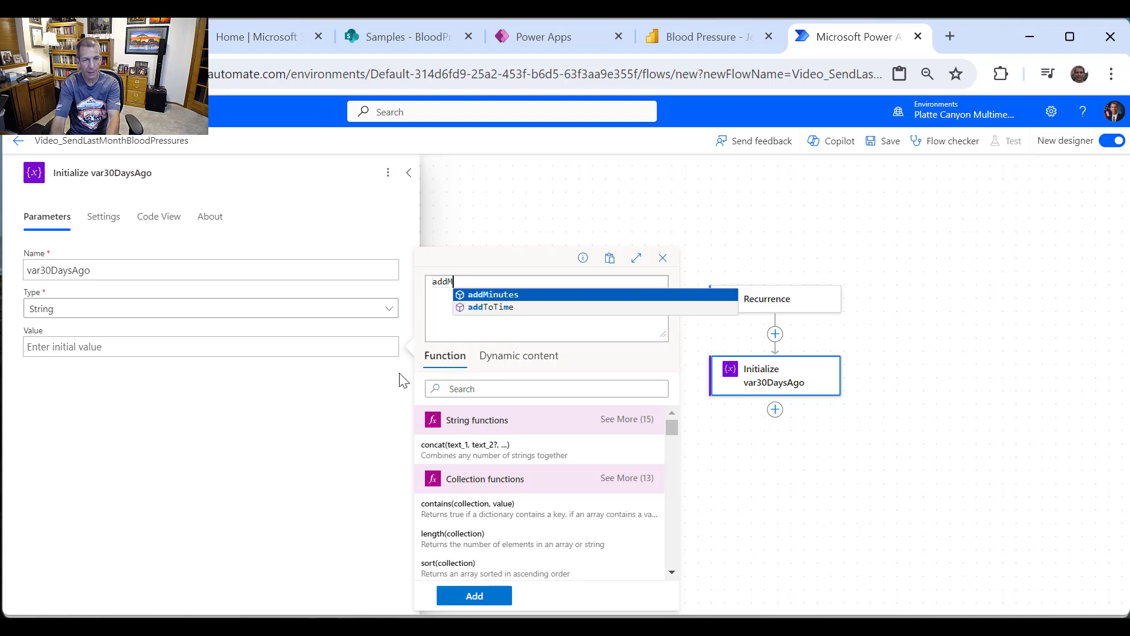
pyautogui.press('BackSpace')
pyautogui.write('Days')
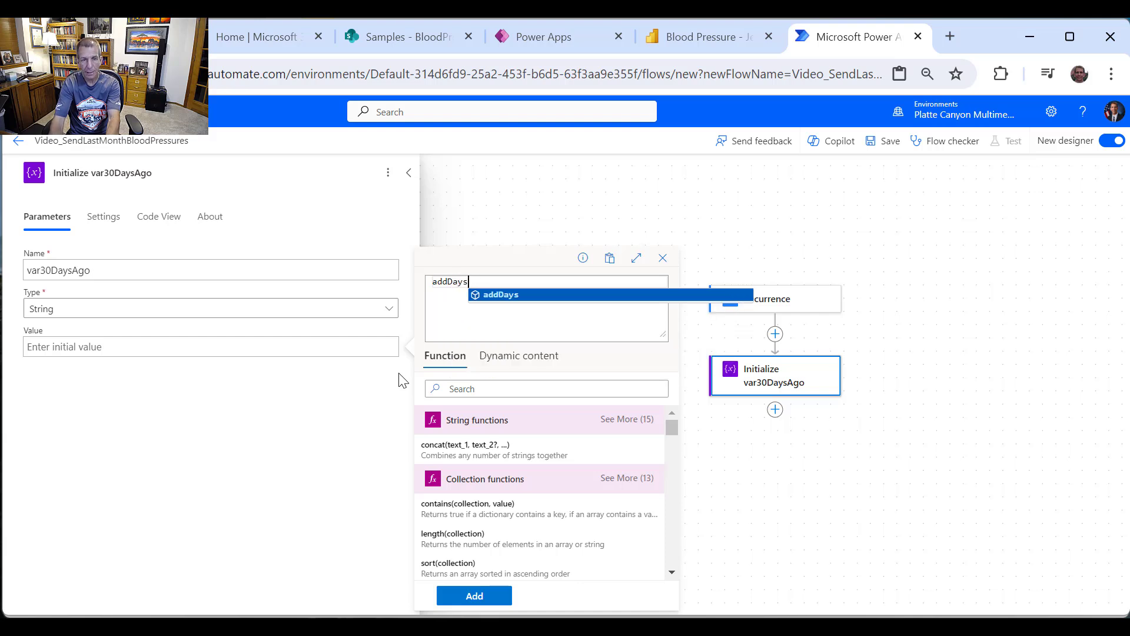
pyautogui.press('Return')
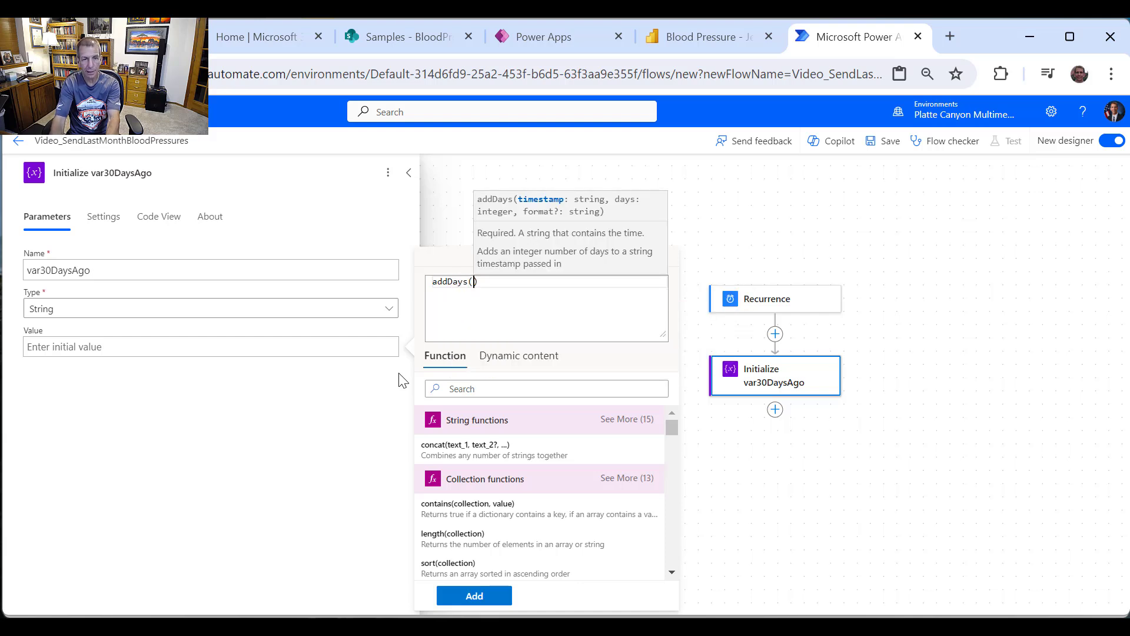
pyautogui.write('utc')
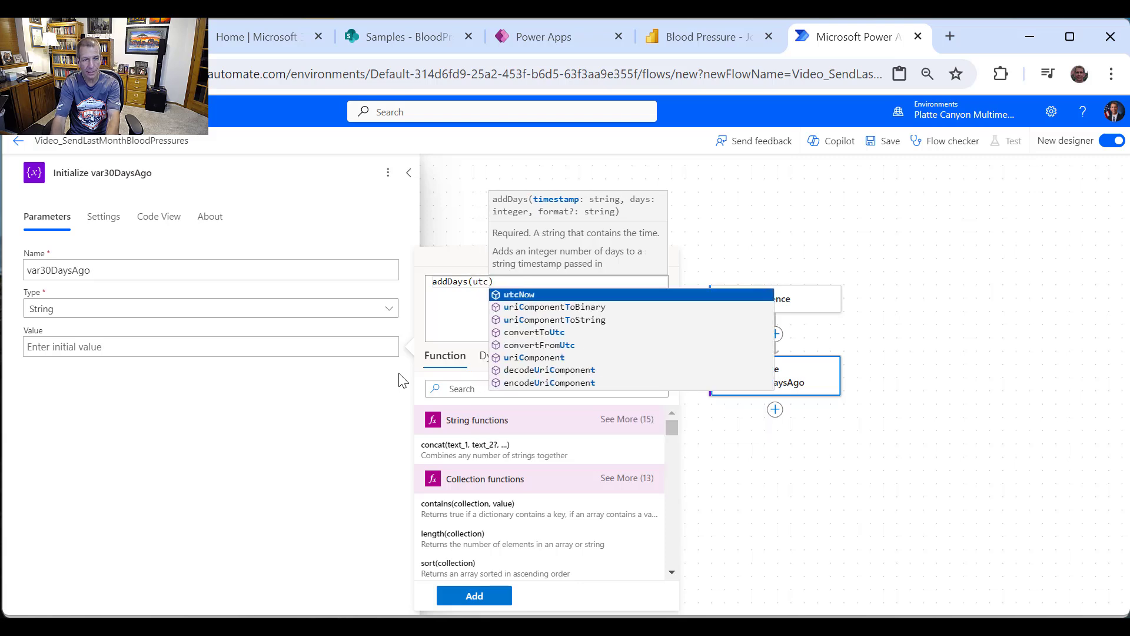
pyautogui.write('Now')
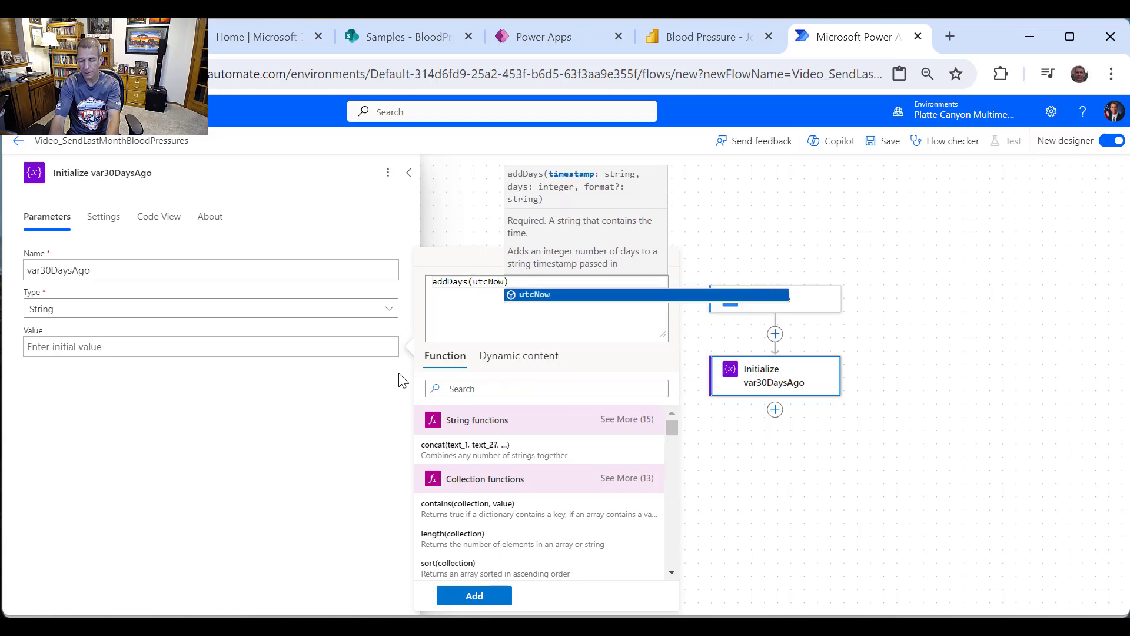
pyautogui.press('Return')
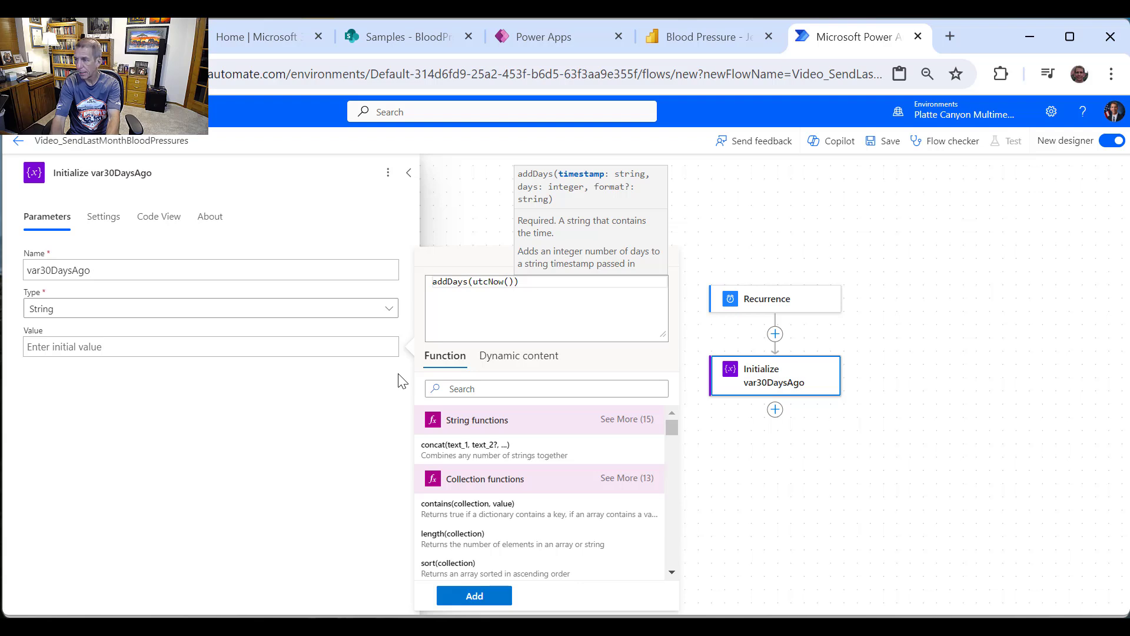
pyautogui.write(', ')
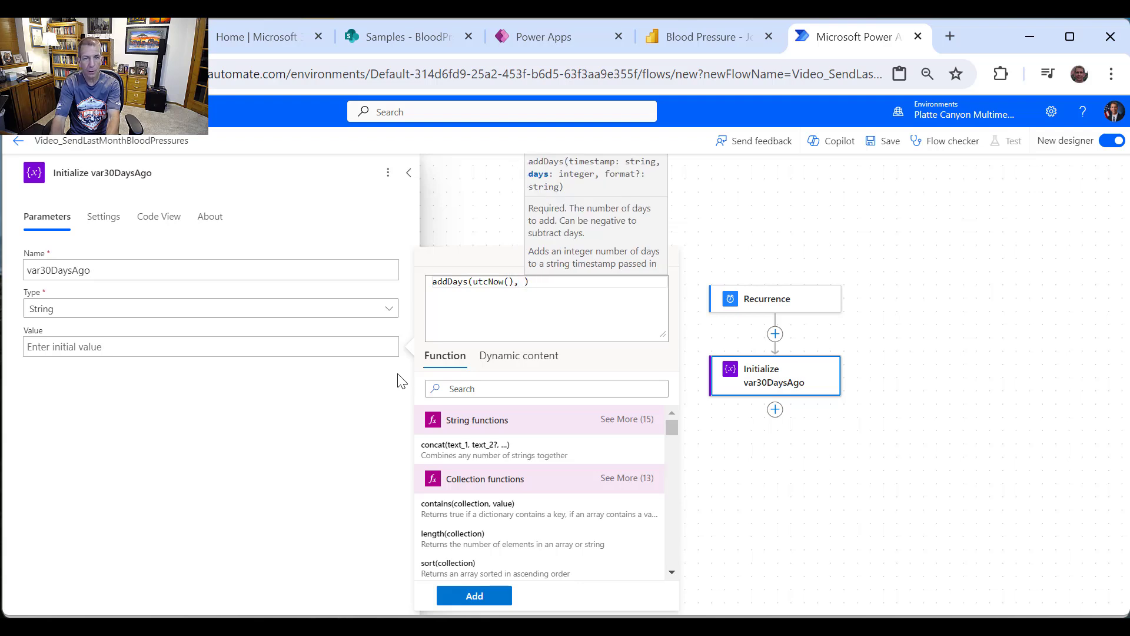
pyautogui.write('-3')
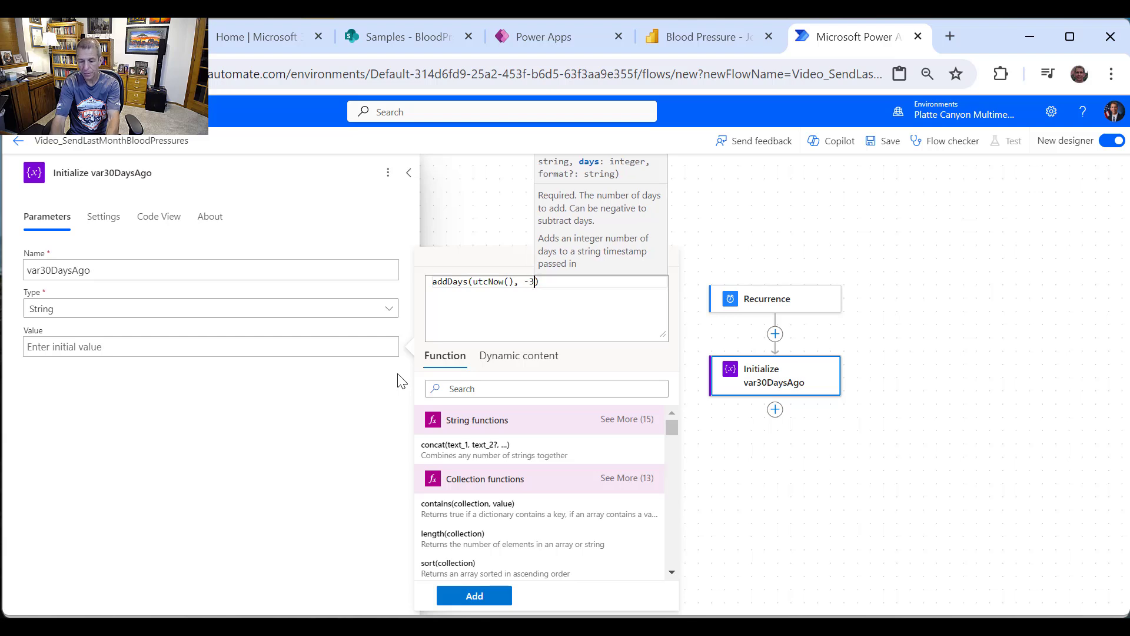
pyautogui.write('0')
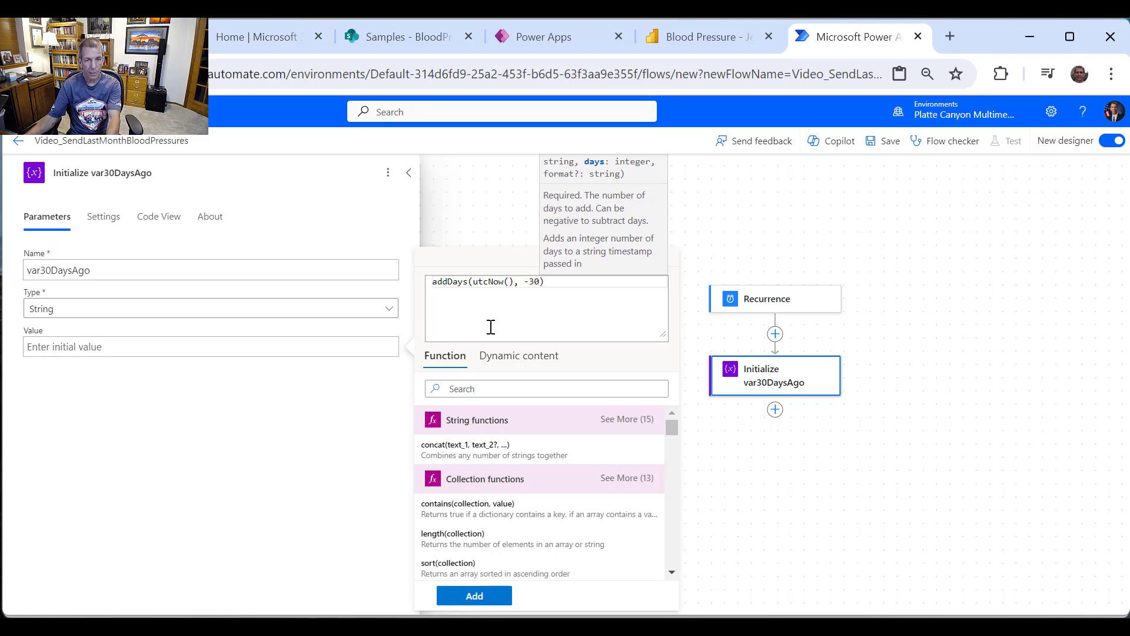
pyautogui.click(559, 283)
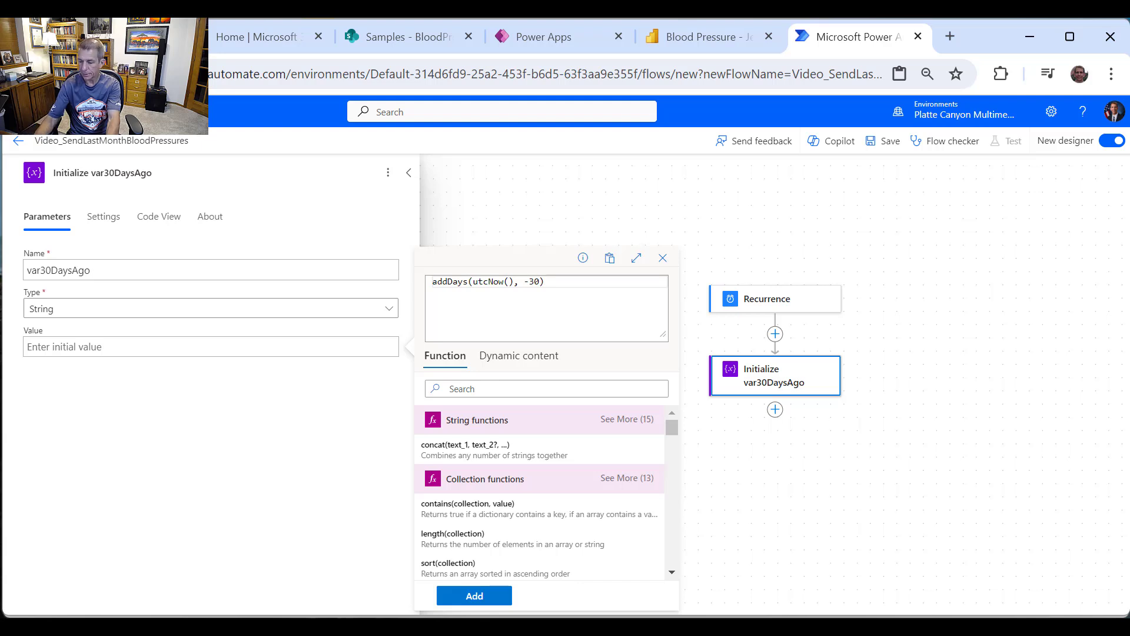
# Step: Wrap it as formatDateTime(addDays(utcNow(), -30), 'yyyy-MM-dd') and insert it as the value
pyautogui.click(433, 281)
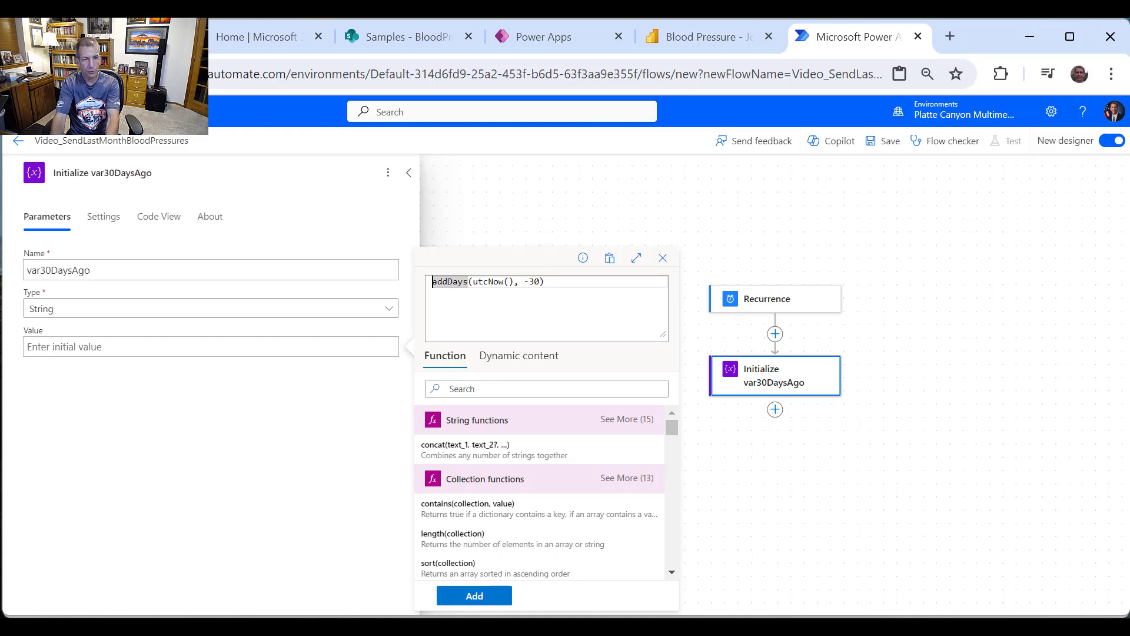
pyautogui.write('f')
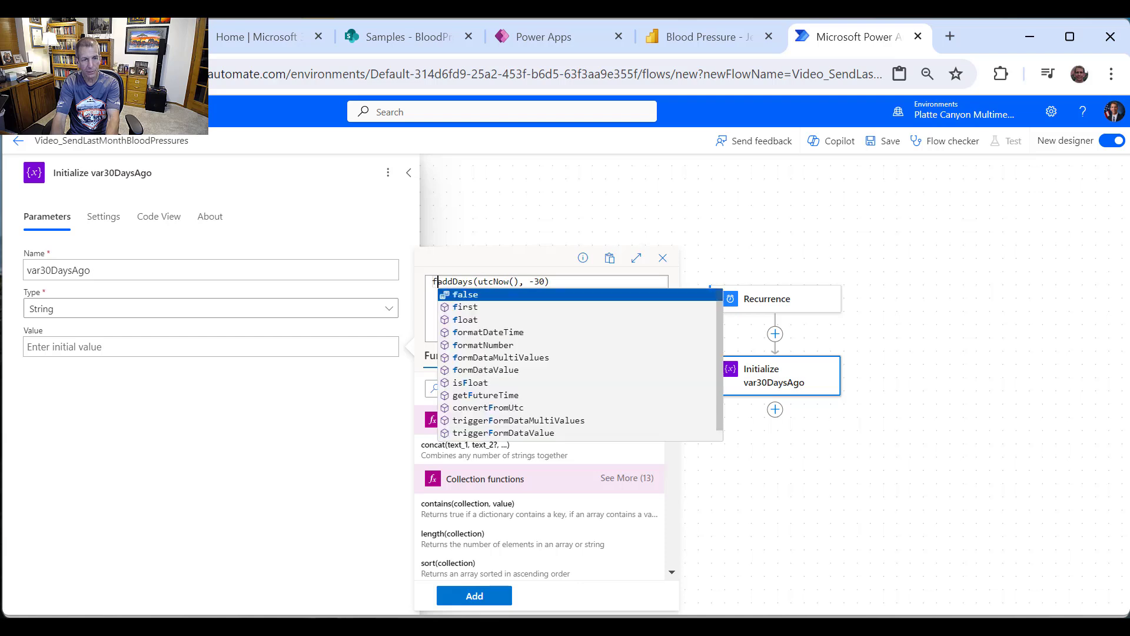
pyautogui.write('ormat')
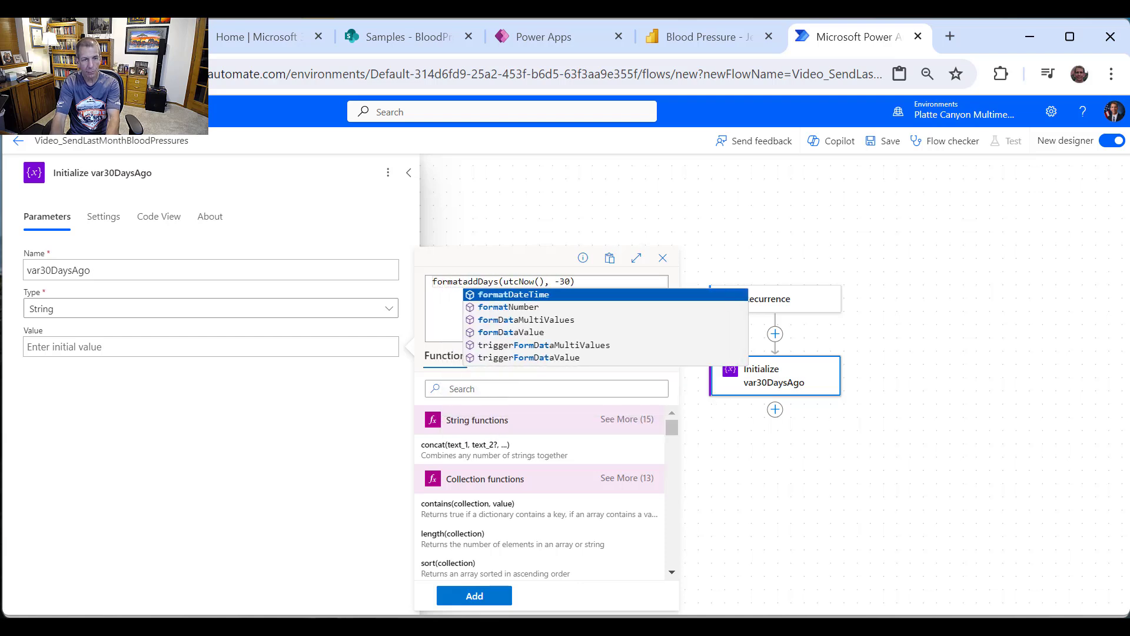
pyautogui.write('Dat')
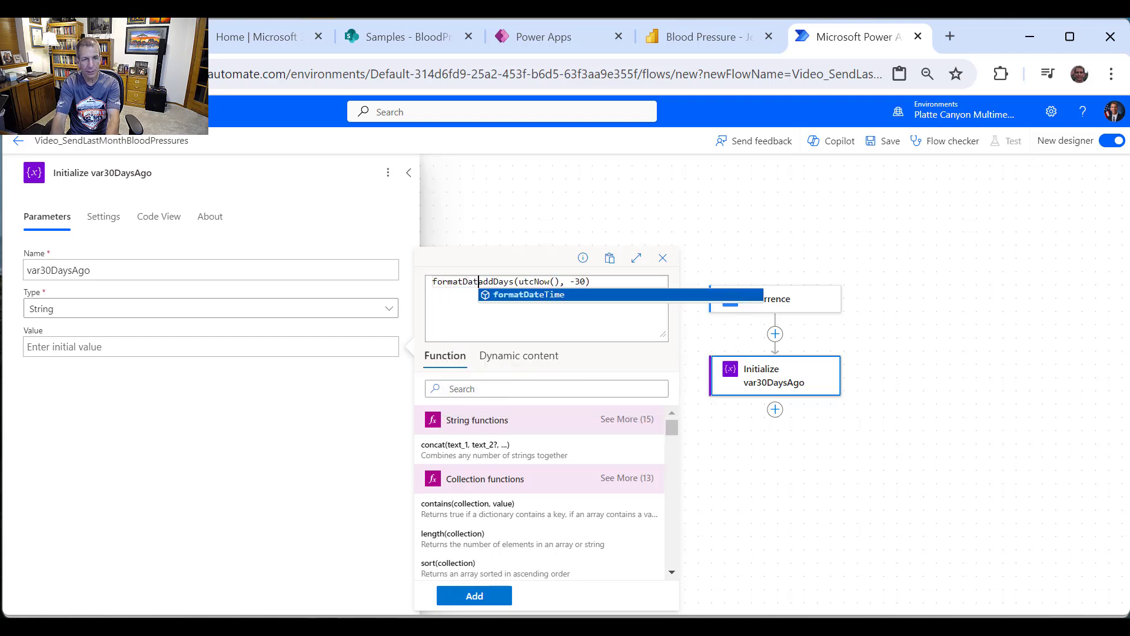
pyautogui.write('eDat')
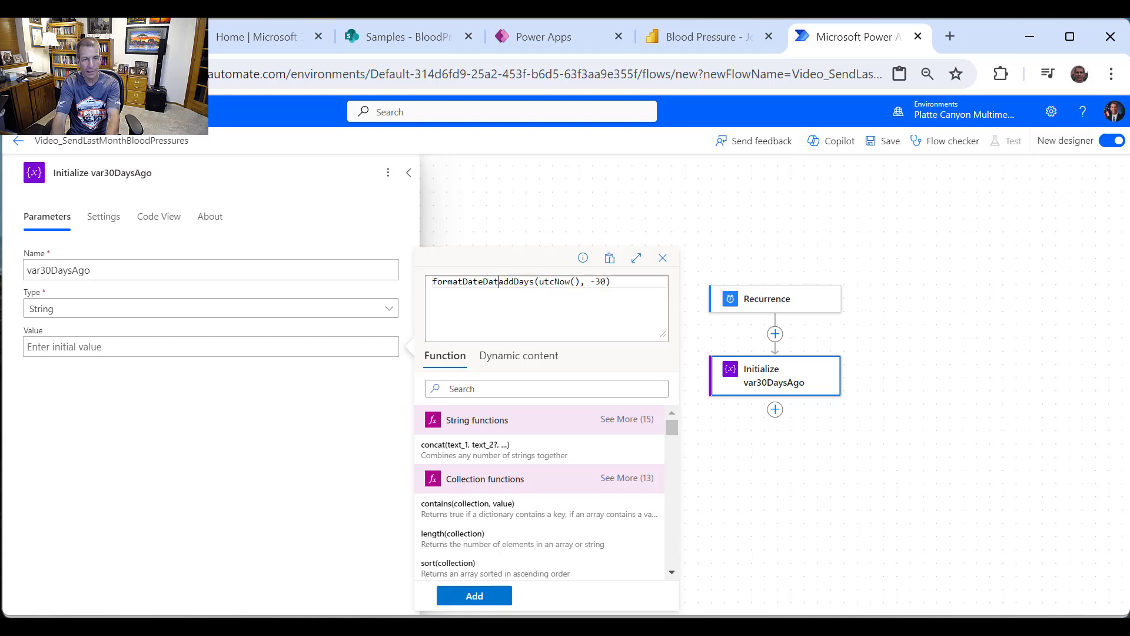
pyautogui.press('BackSpace')
pyautogui.press('BackSpace')
pyautogui.press('BackSpace')
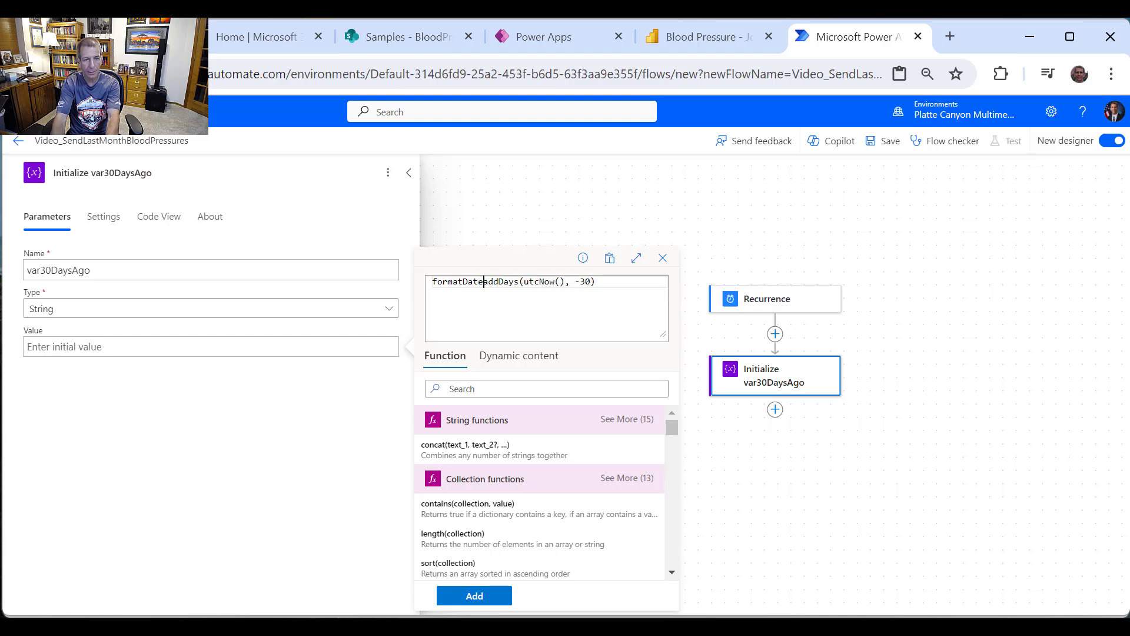
pyautogui.write('Time(')
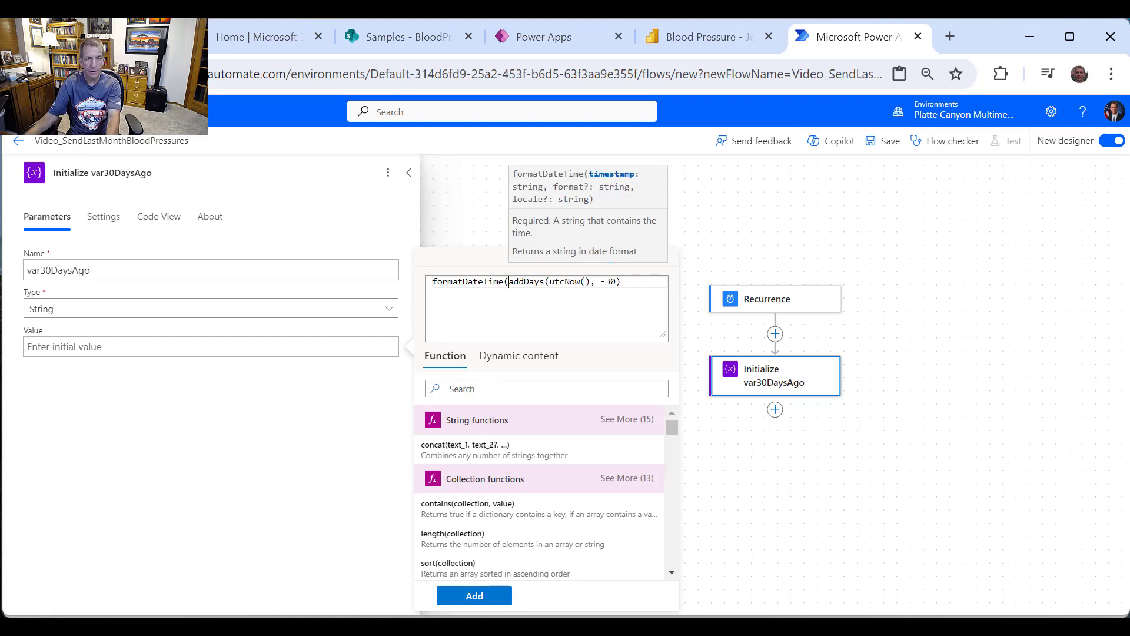
pyautogui.click(638, 280)
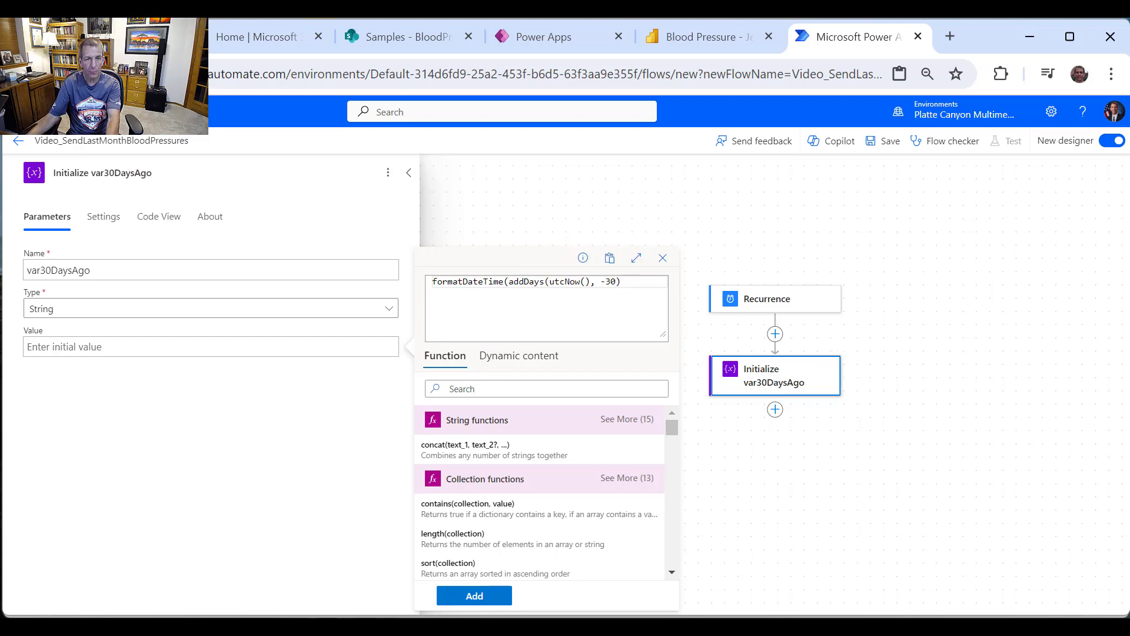
pyautogui.write(',')
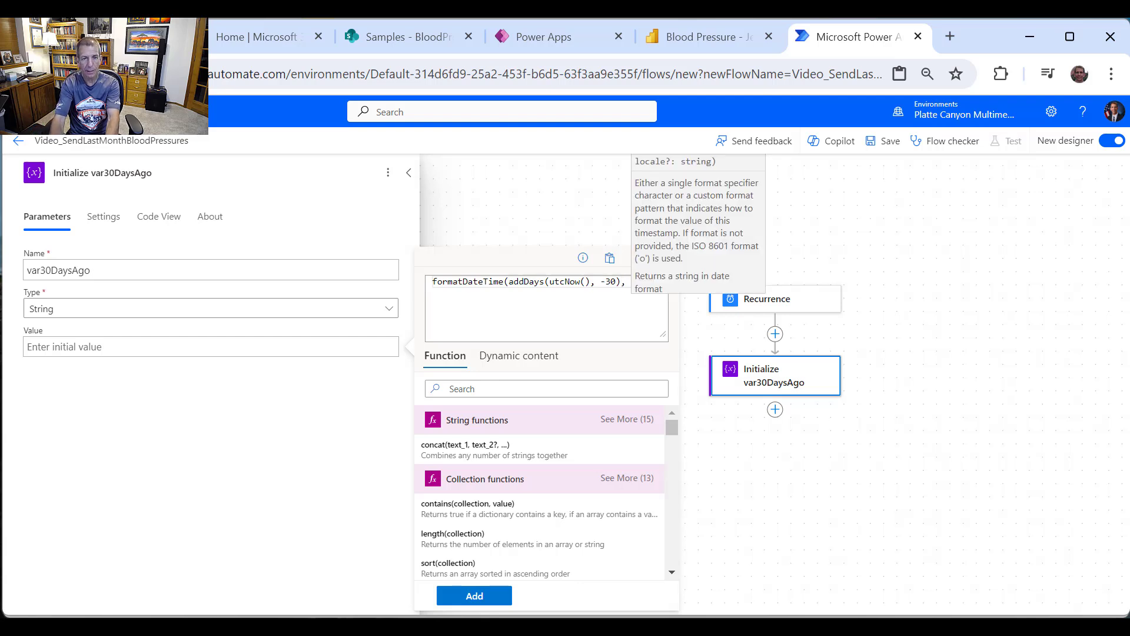
pyautogui.write(" '")
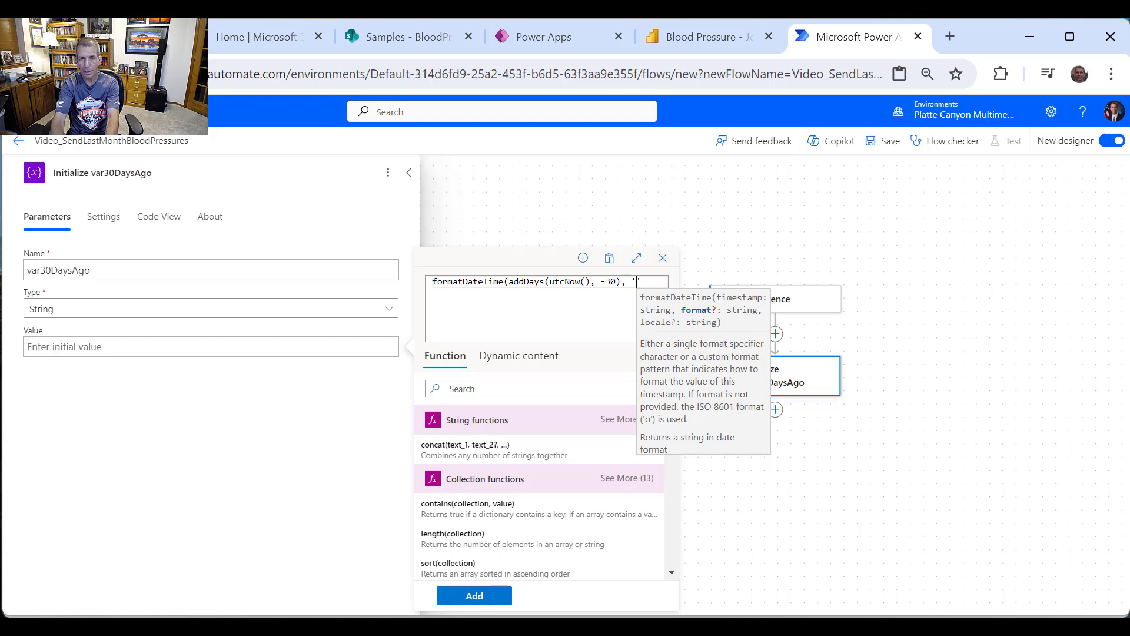
pyautogui.write('yyyy')
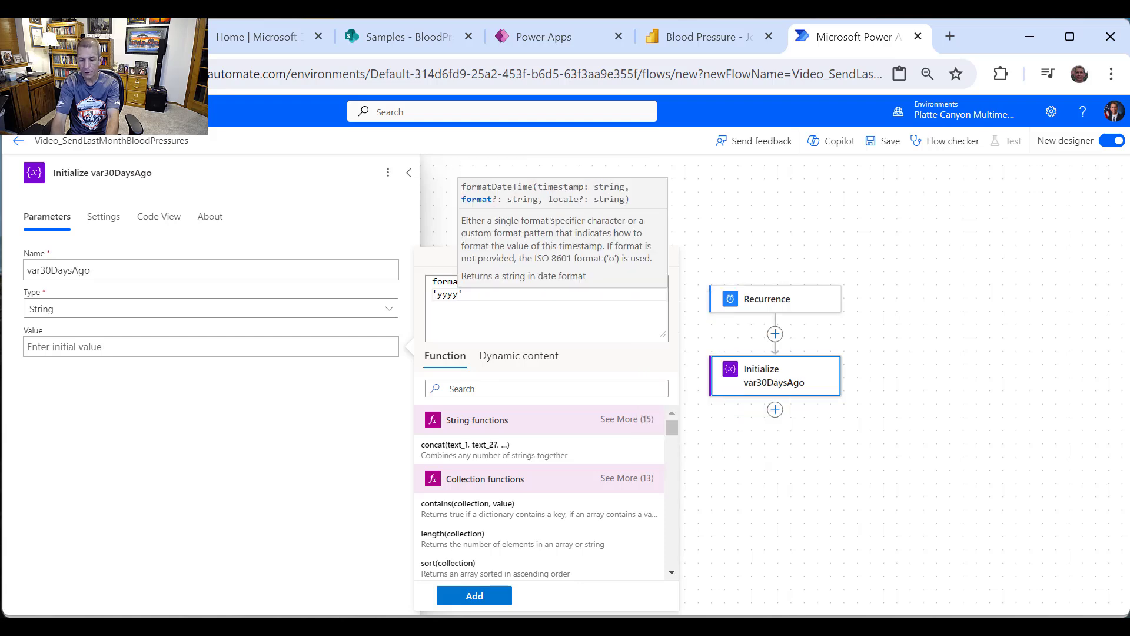
pyautogui.write('-')
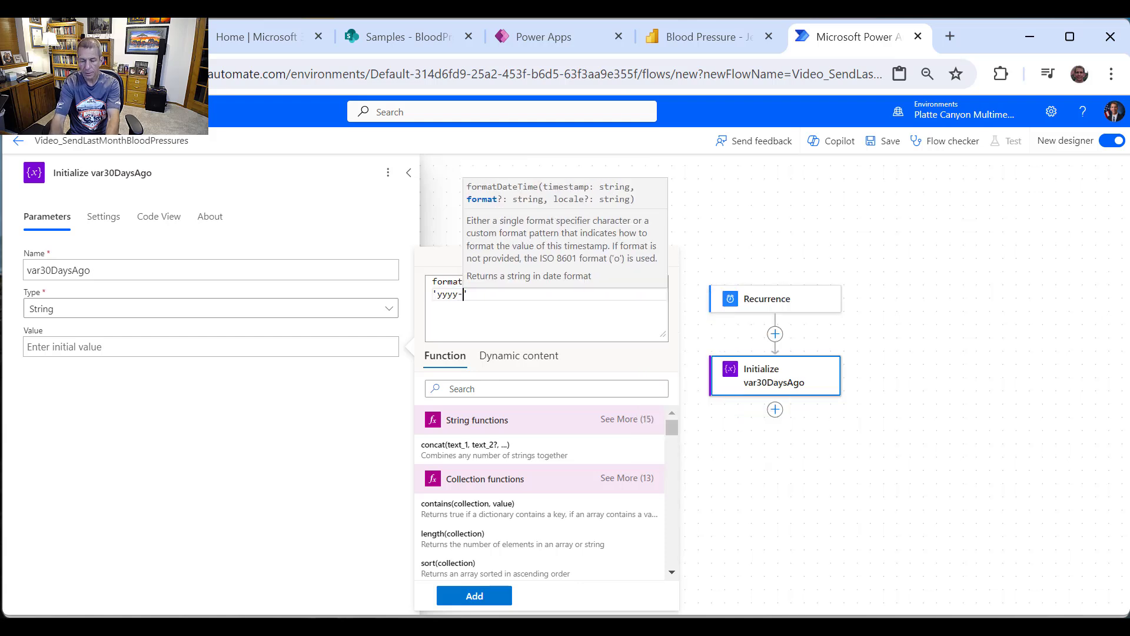
pyautogui.write('MM')
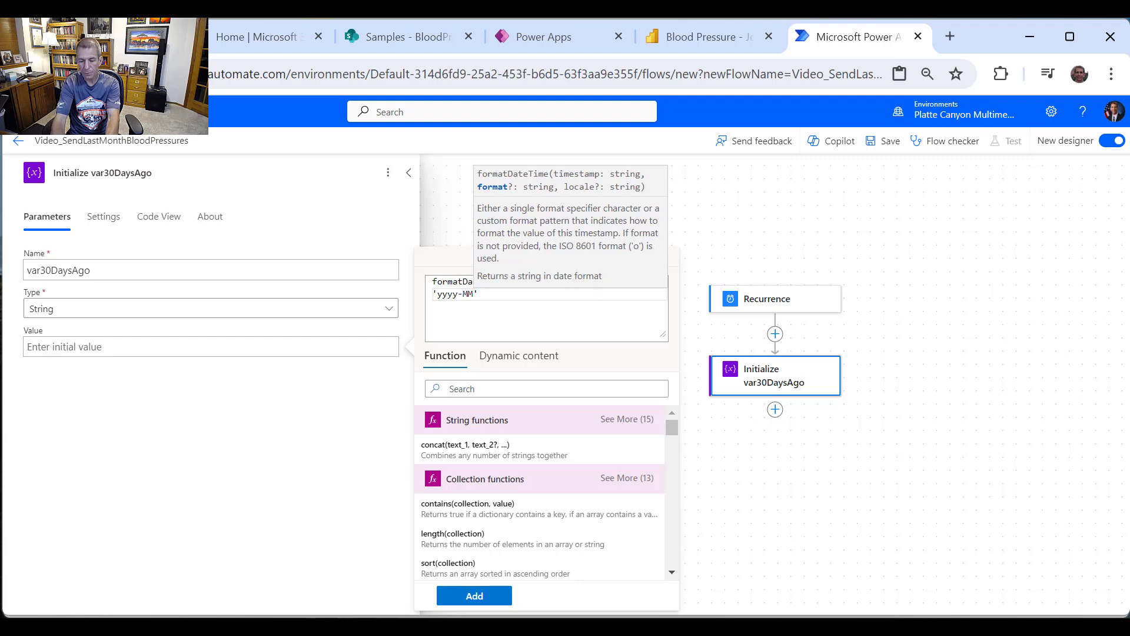
pyautogui.write('-')
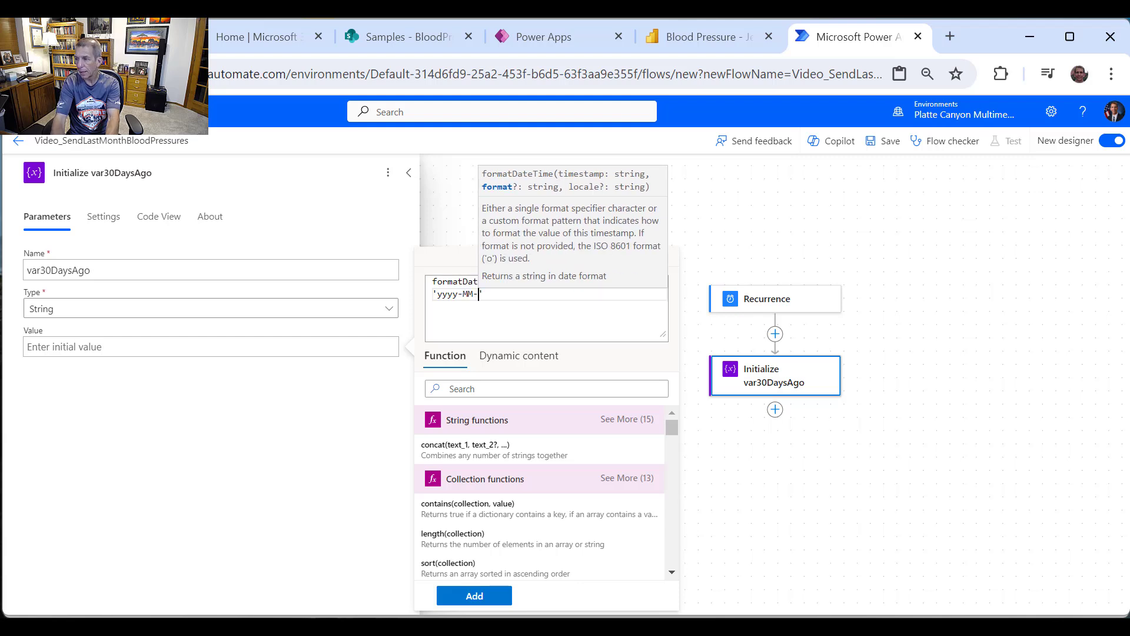
pyautogui.write("dd'")
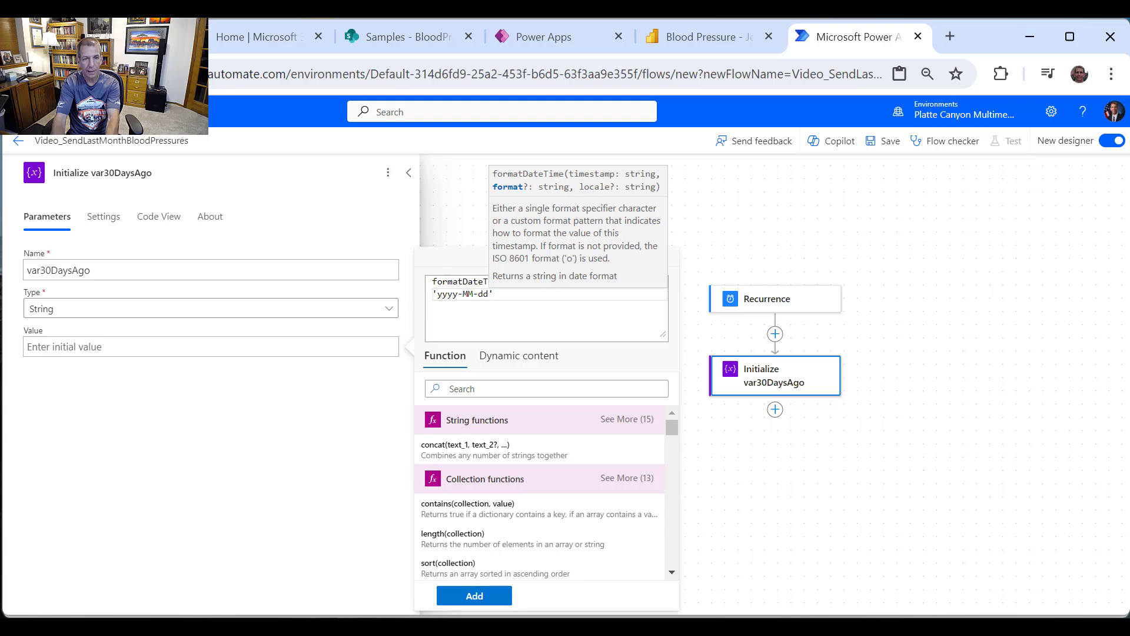
pyautogui.write(')')
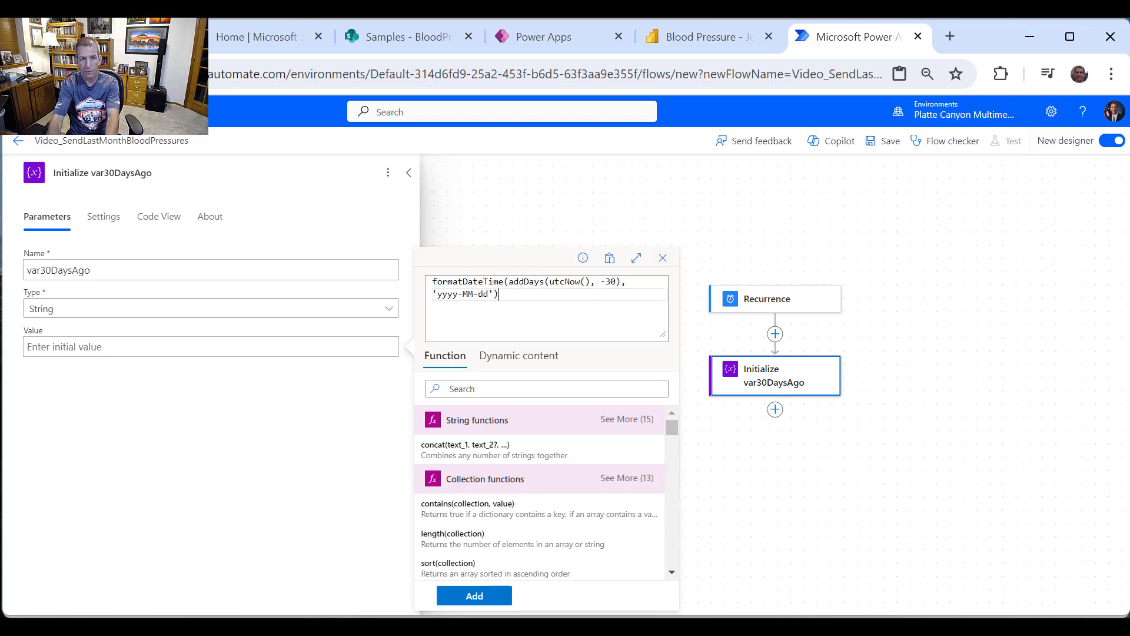
pyautogui.click(474, 596)
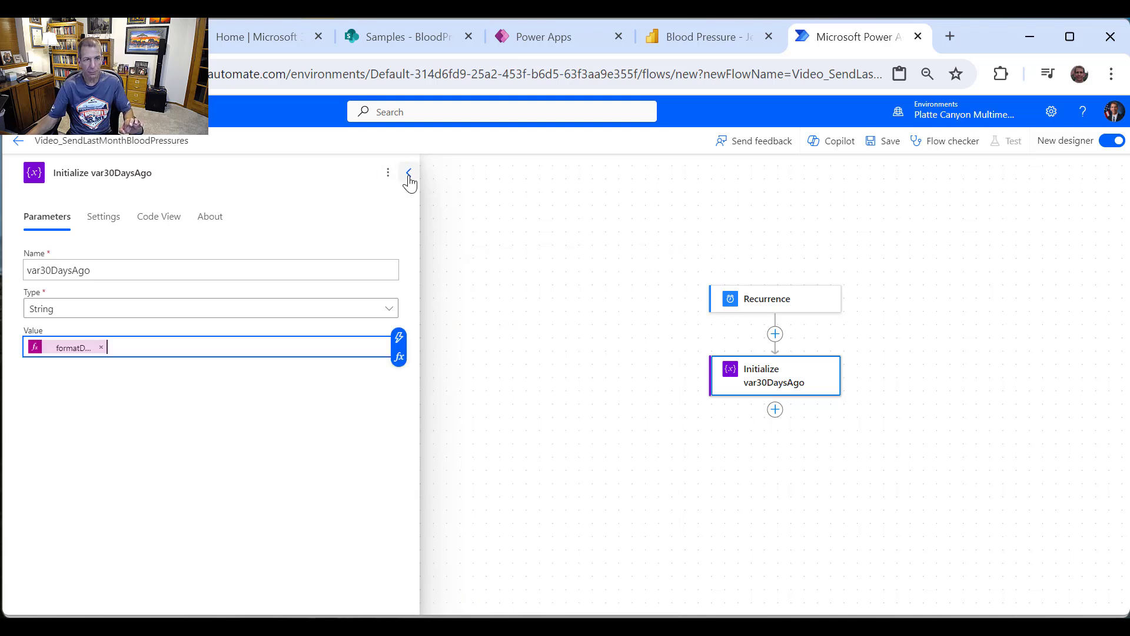
# Step: Add a SharePoint Get items step after the var30DaysAgo variable
pyautogui.click(776, 412)
pyautogui.click(844, 412)
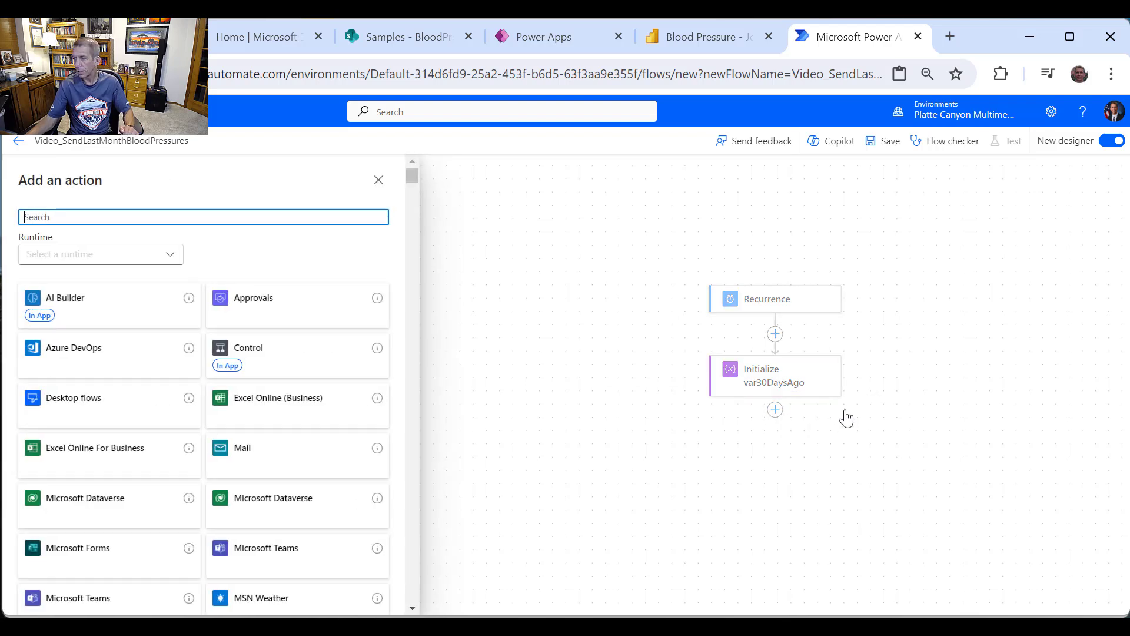
pyautogui.write('Shar')
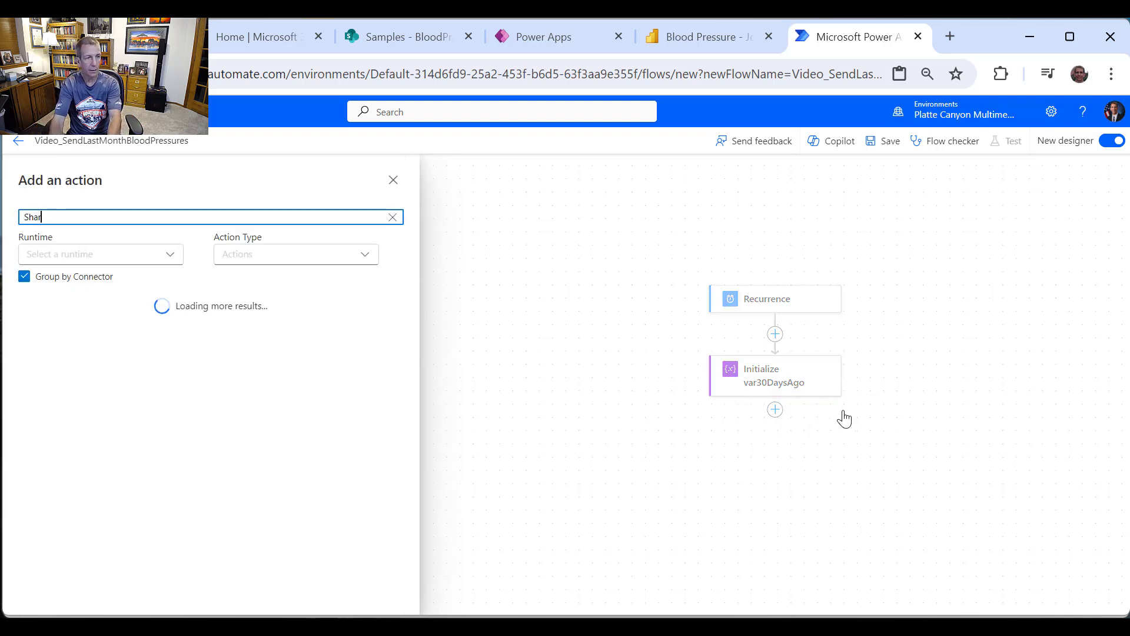
pyautogui.write('ePoint')
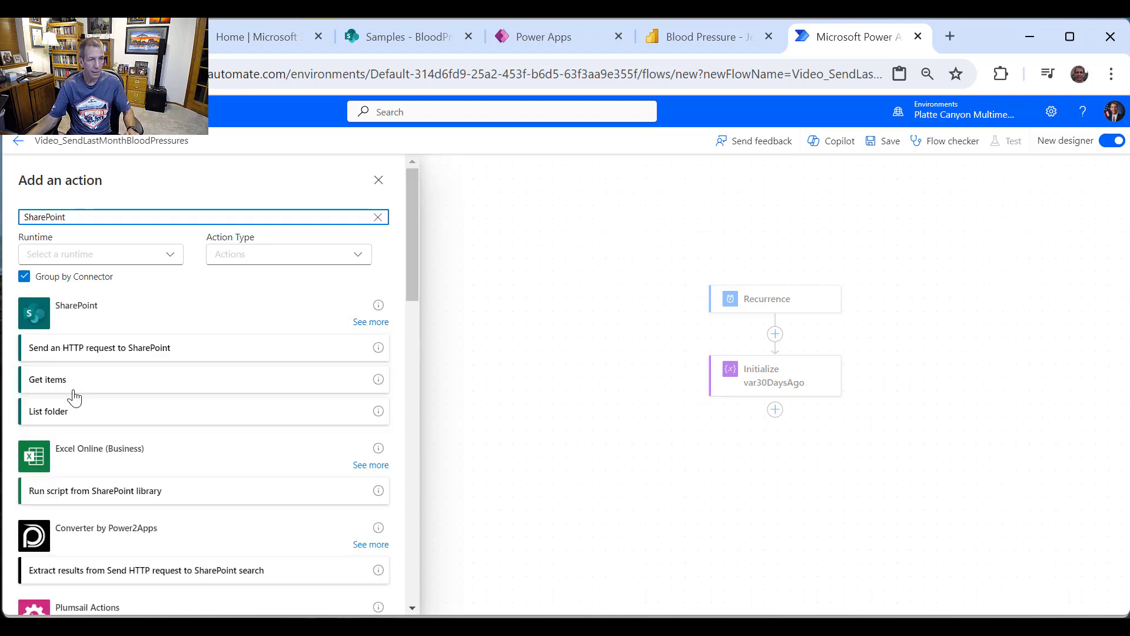
pyautogui.click(49, 383)
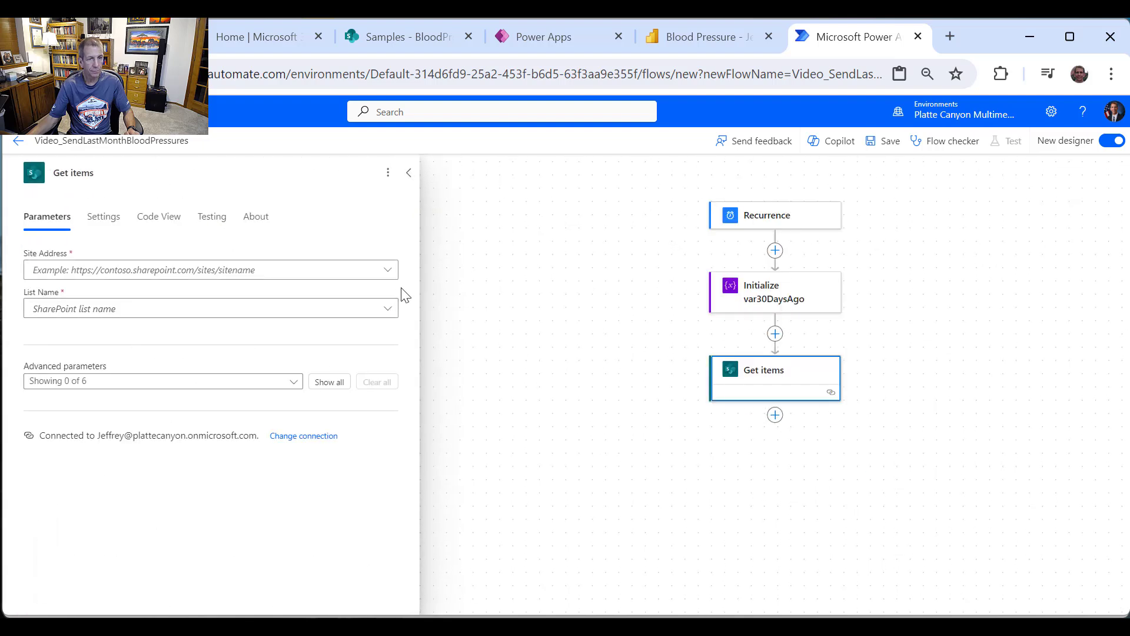
# Step: Point Get items at the Samples site's BloodPressure list and show all advanced parameters
pyautogui.click(391, 275)
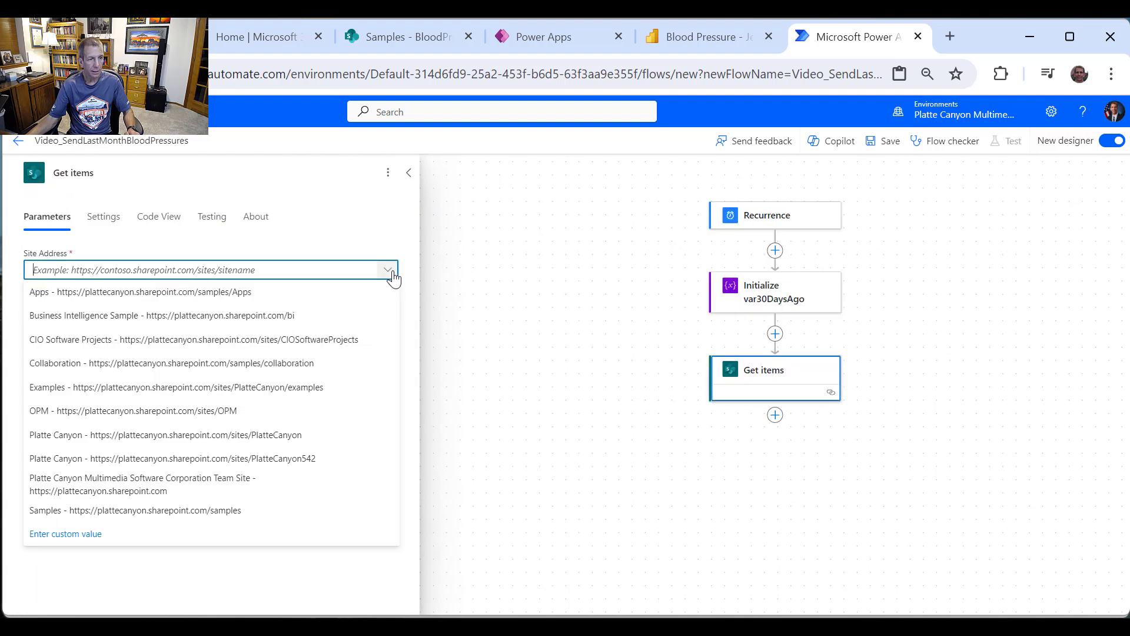
pyautogui.click(209, 521)
pyautogui.click(388, 310)
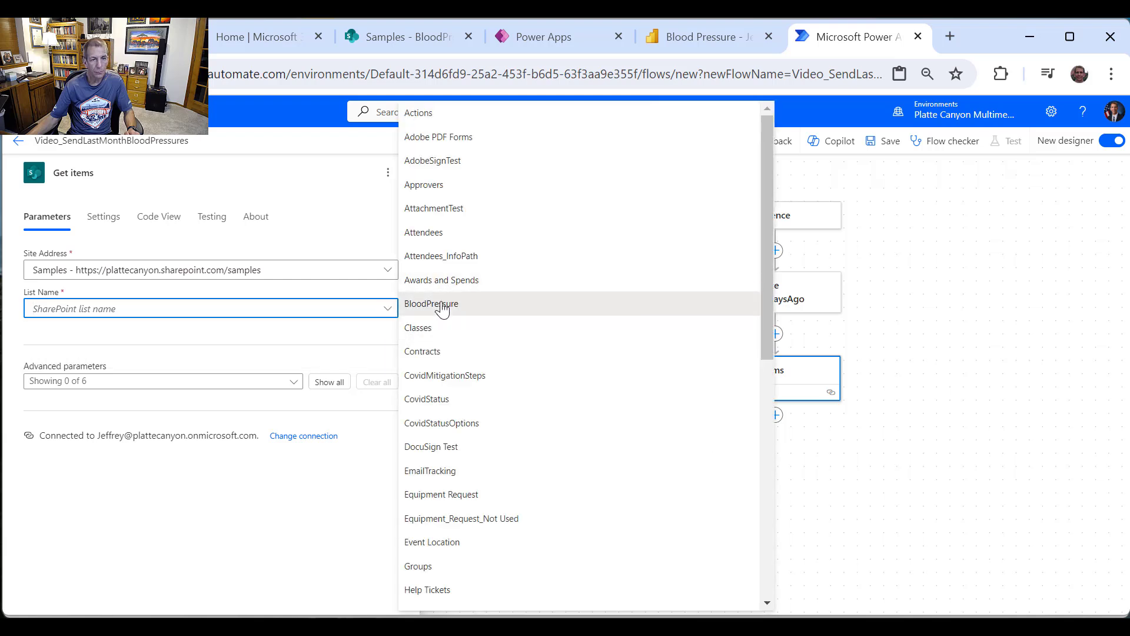
pyautogui.click(442, 305)
pyautogui.click(331, 382)
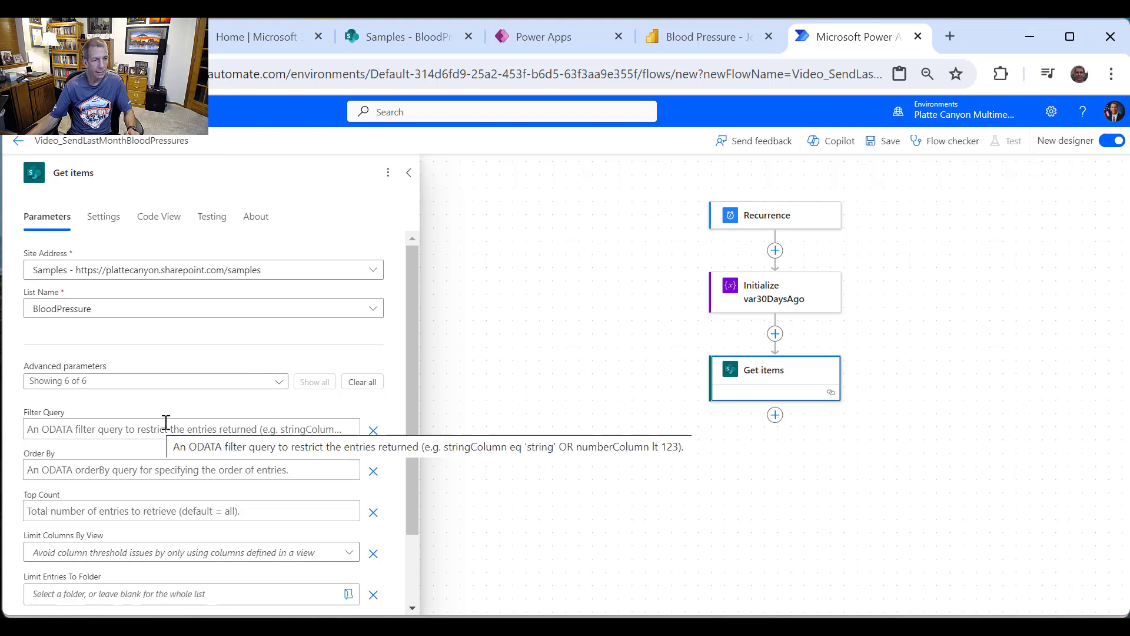
pyautogui.scroll(-2, 166, 422)
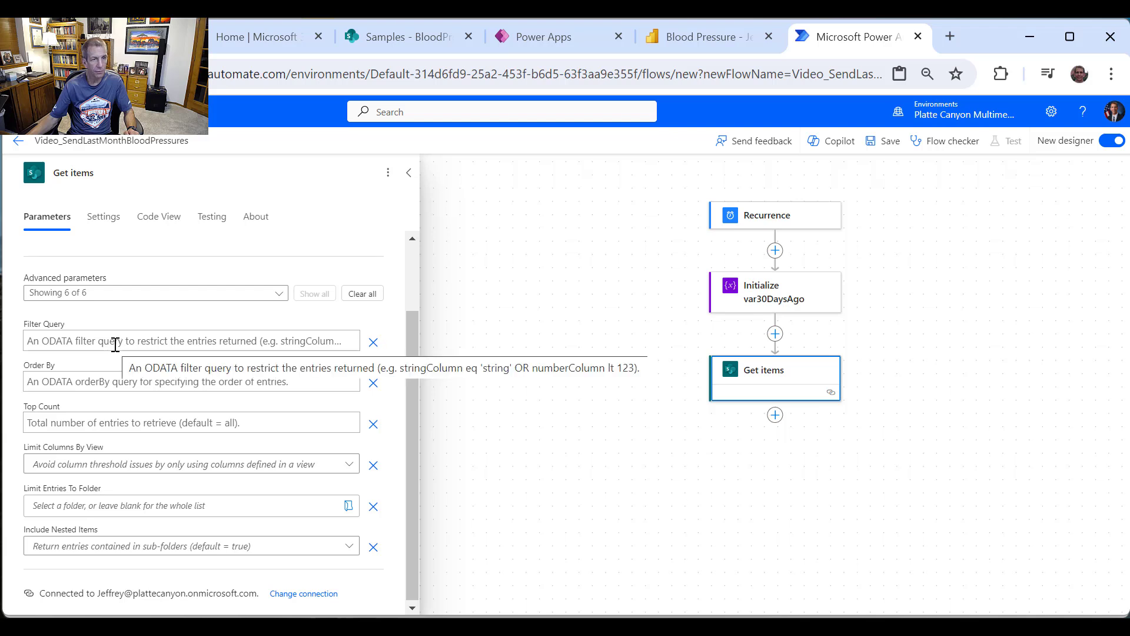
# Step: In SharePoint List settings, open the BloodPressureDate column's edit page
pyautogui.click(380, 35)
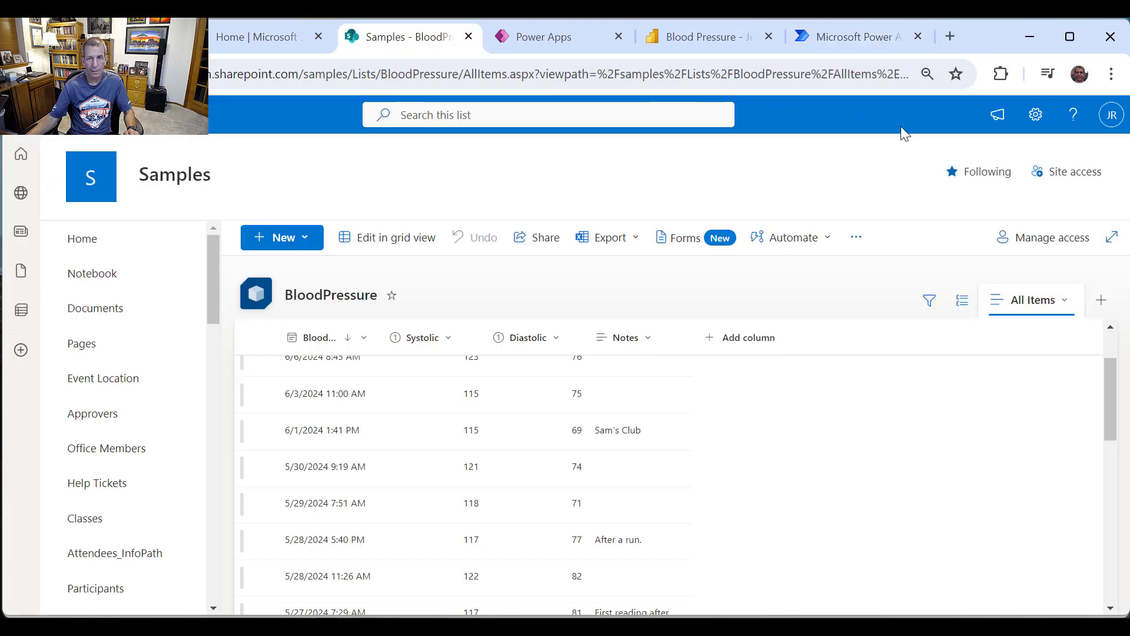
pyautogui.click(1035, 114)
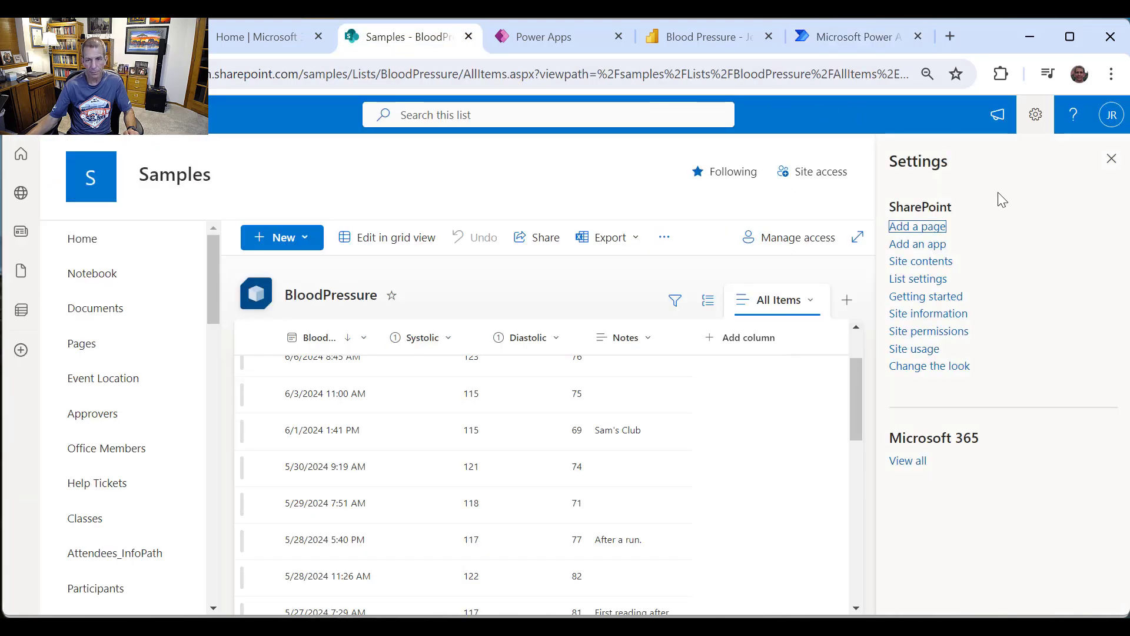
pyautogui.click(919, 279)
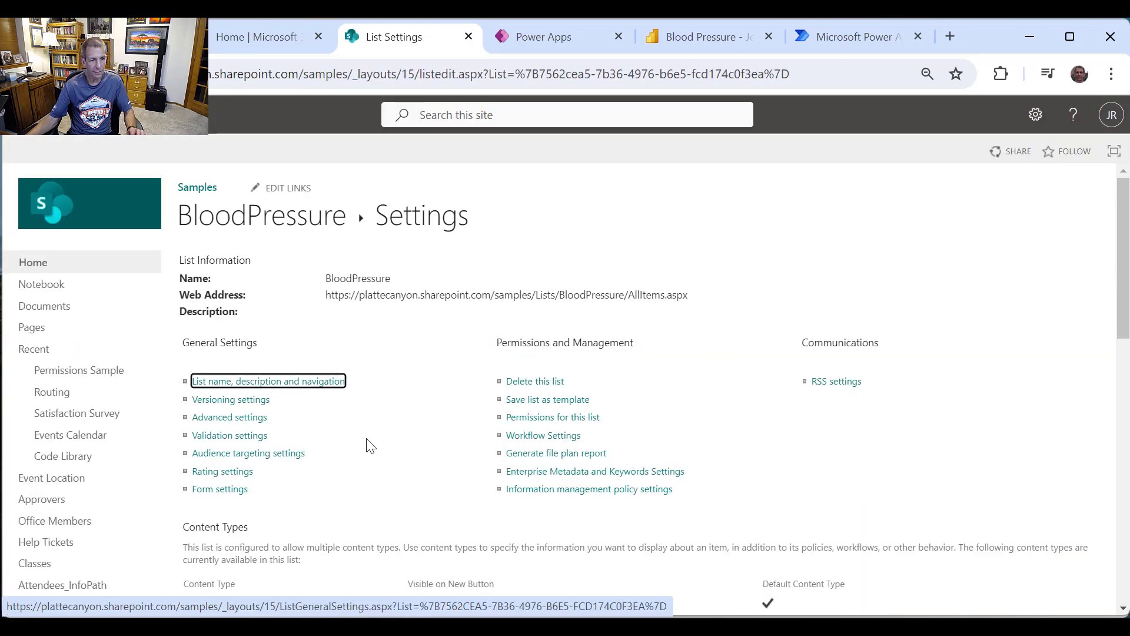
pyautogui.scroll(-1, 365, 446)
pyautogui.scroll(-1, 366, 446)
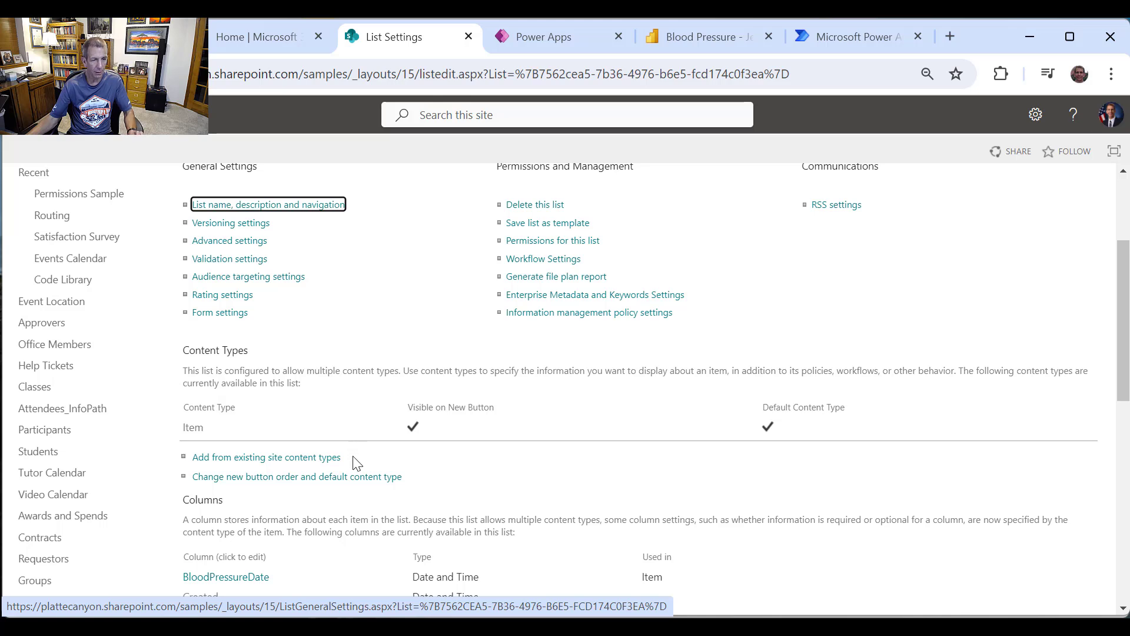
pyautogui.scroll(-1, 356, 462)
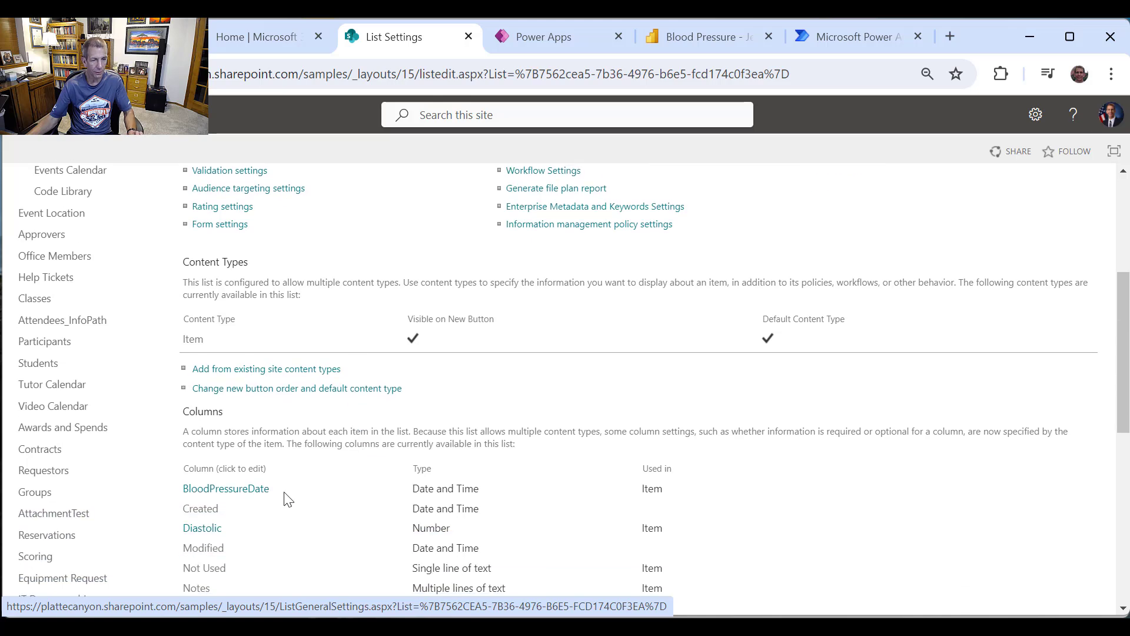
pyautogui.click(242, 492)
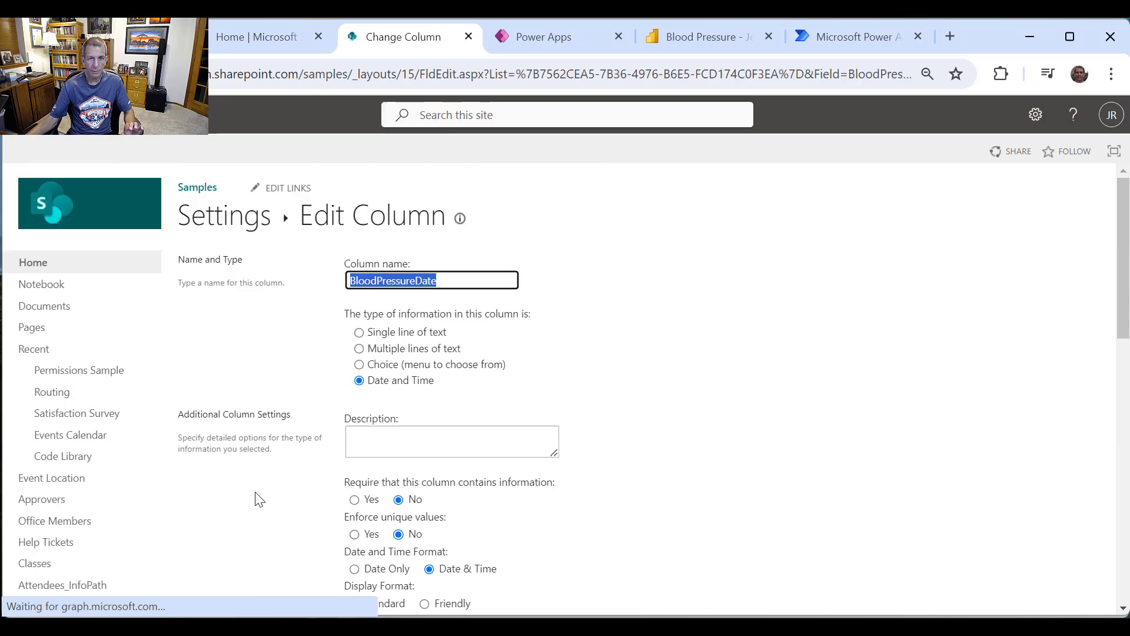
# Step: Copy the column's internal name BloodPressureDate from the Field= URL value, then return to Power Automate
pyautogui.click(859, 76)
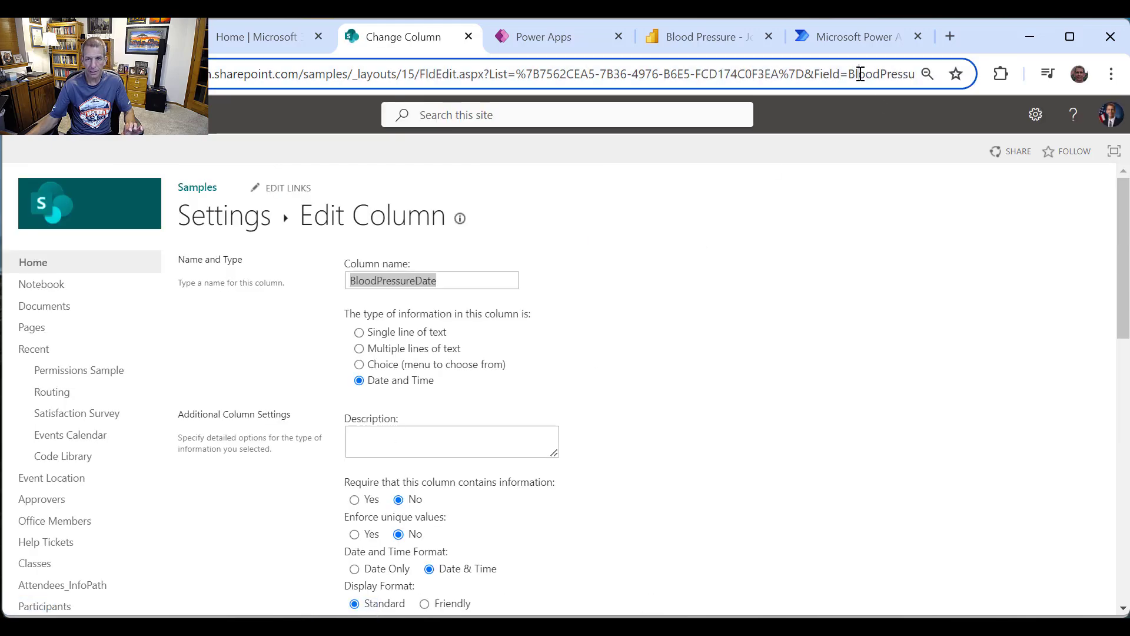
pyautogui.click(857, 77)
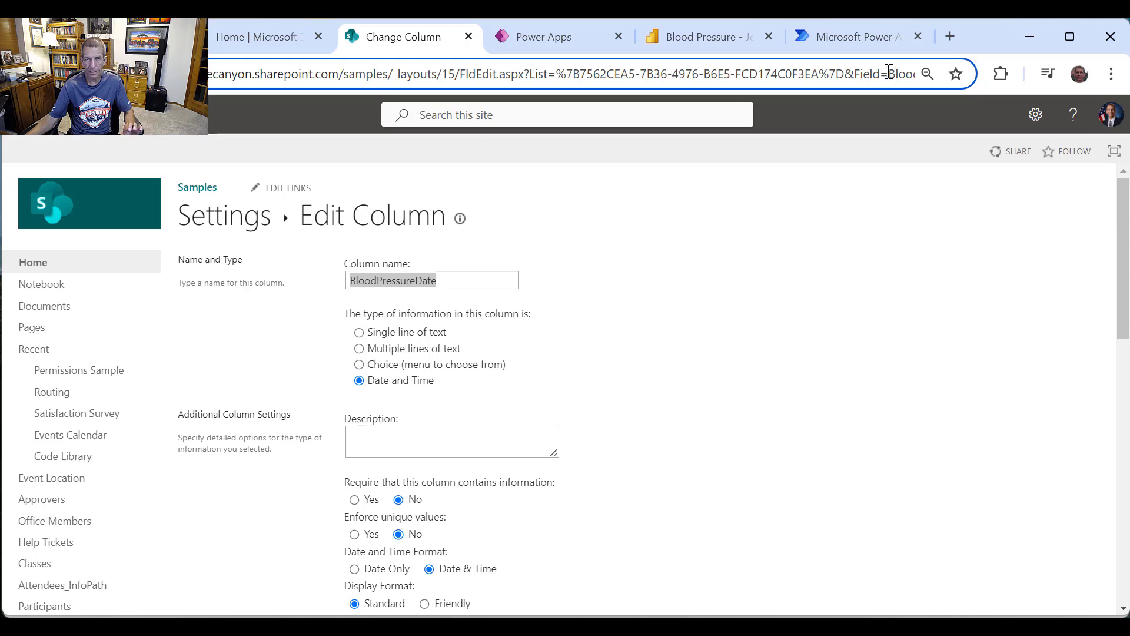
pyautogui.doubleClick(889, 71)
pyautogui.hotkey('ctrl', 'c')
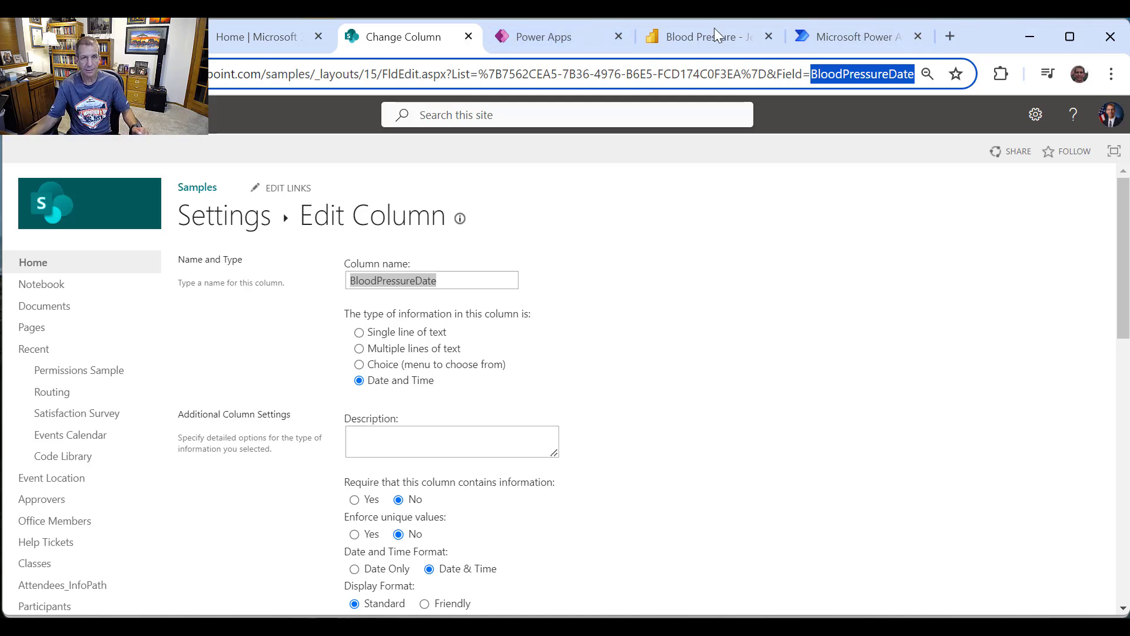
pyautogui.click(857, 37)
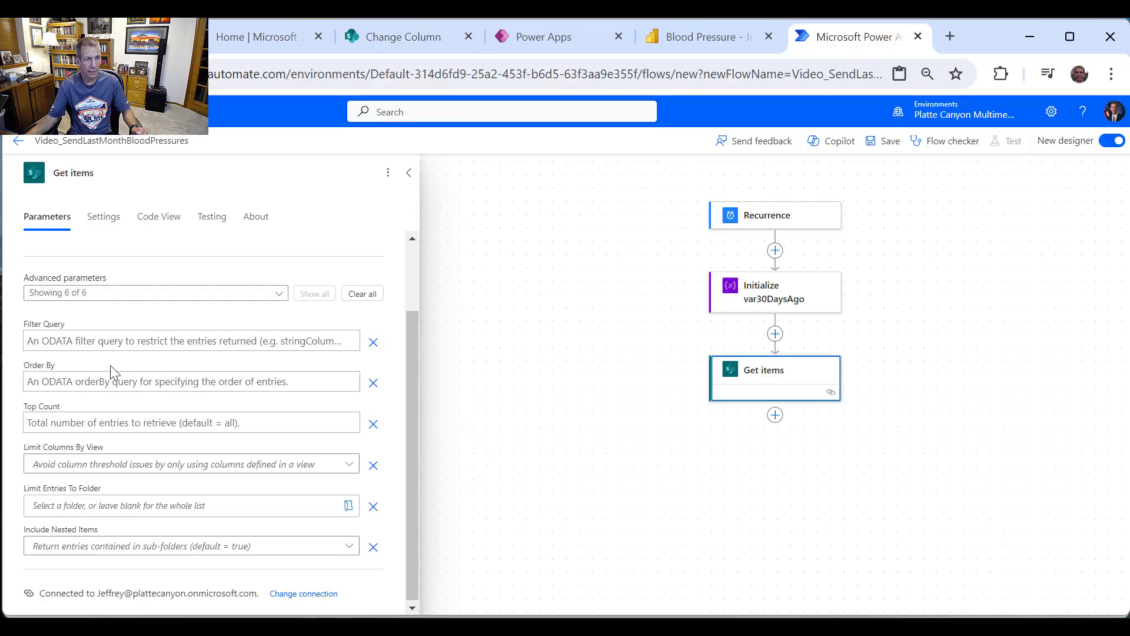
# Step: Filter Get items to BloodPressureDate gt 'var30DaysAgo' and order results by BloodPressureDate
pyautogui.click(83, 340)
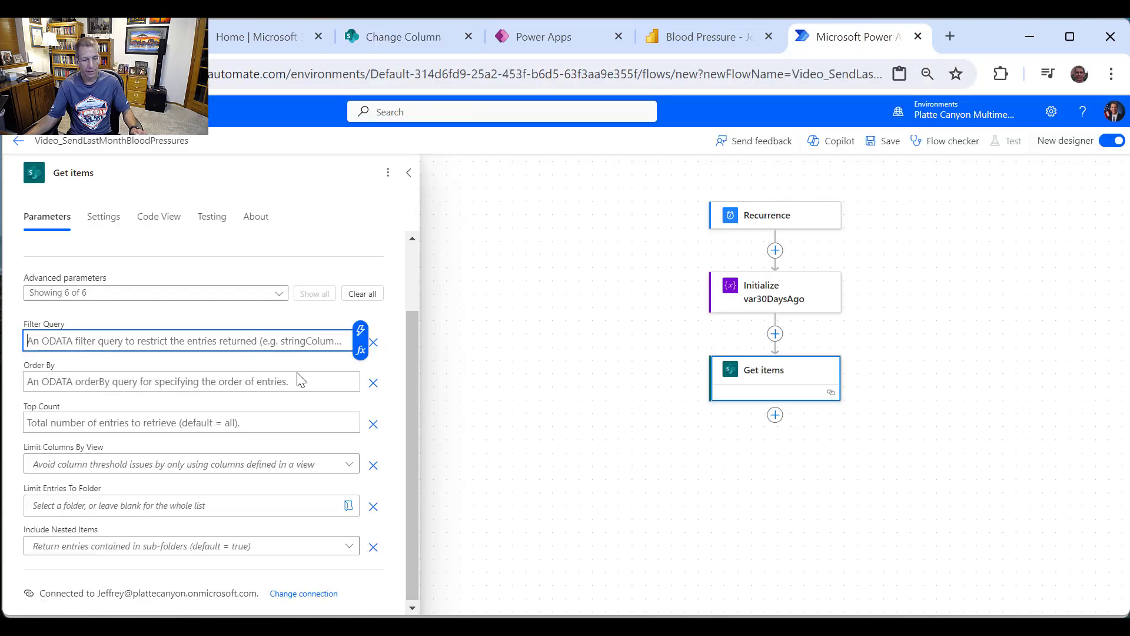
pyautogui.hotkey('ctrl', 'v')
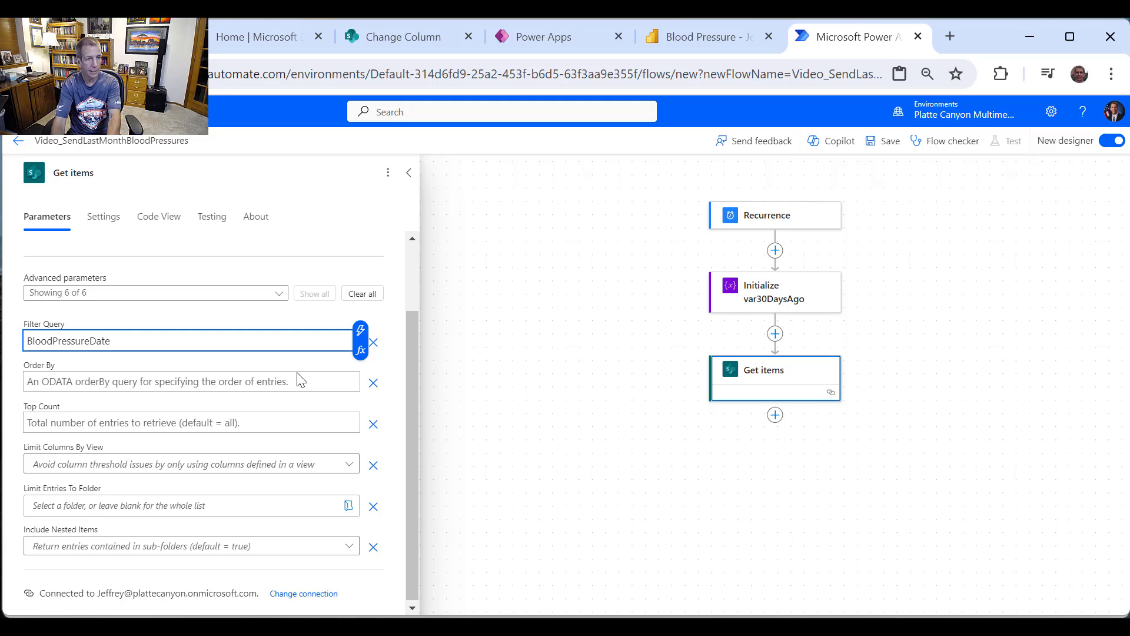
pyautogui.write('gt')
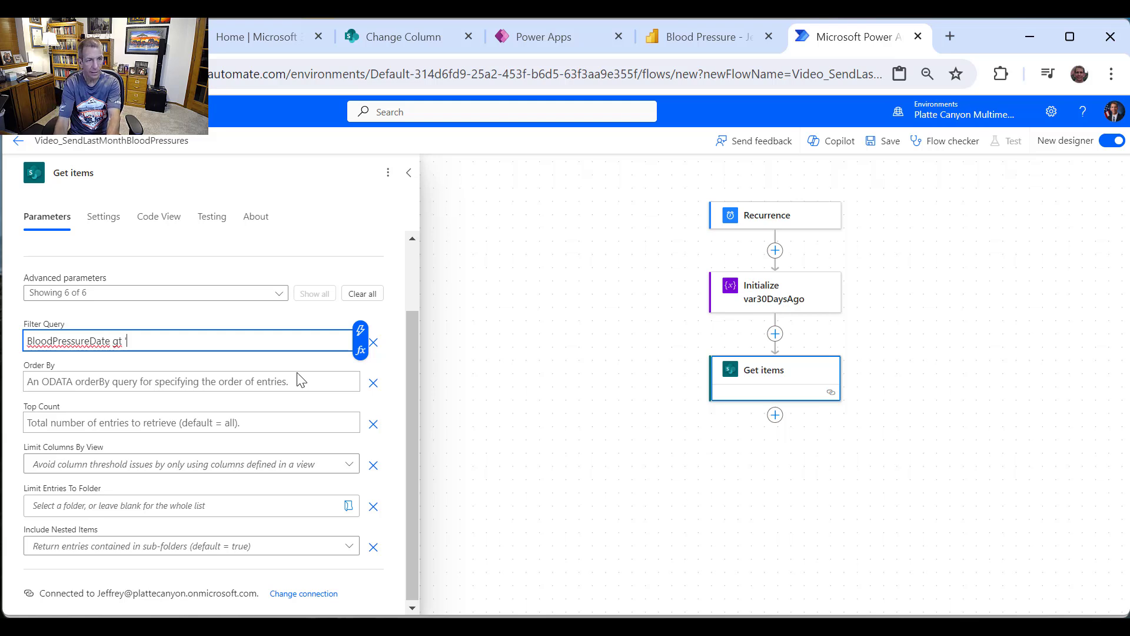
pyautogui.click(361, 333)
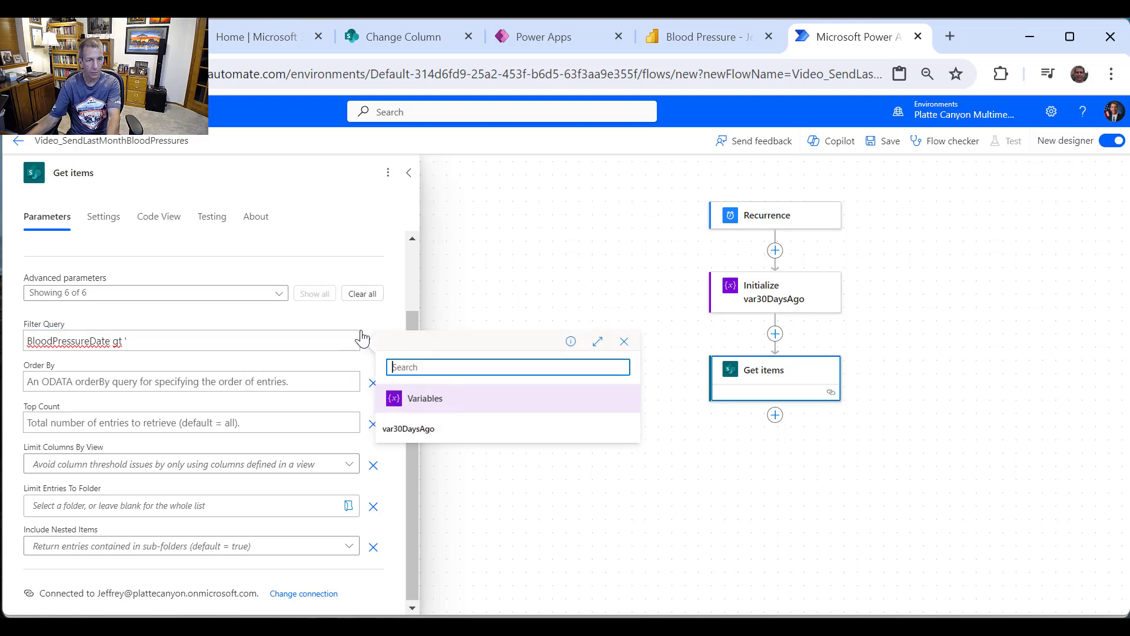
pyautogui.click(433, 431)
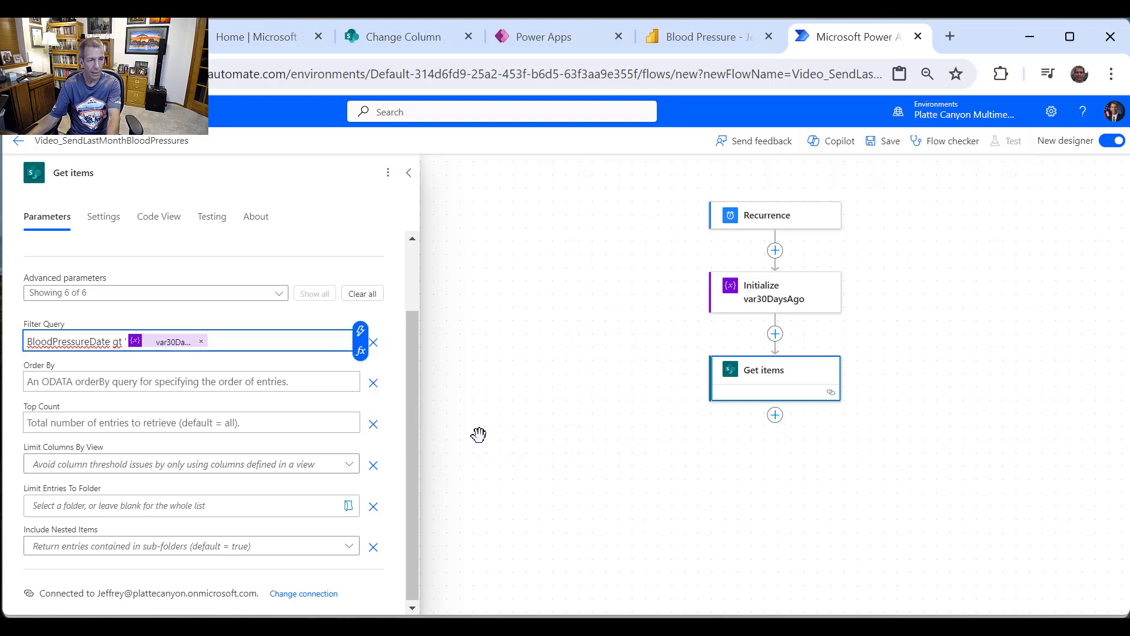
pyautogui.write("'")
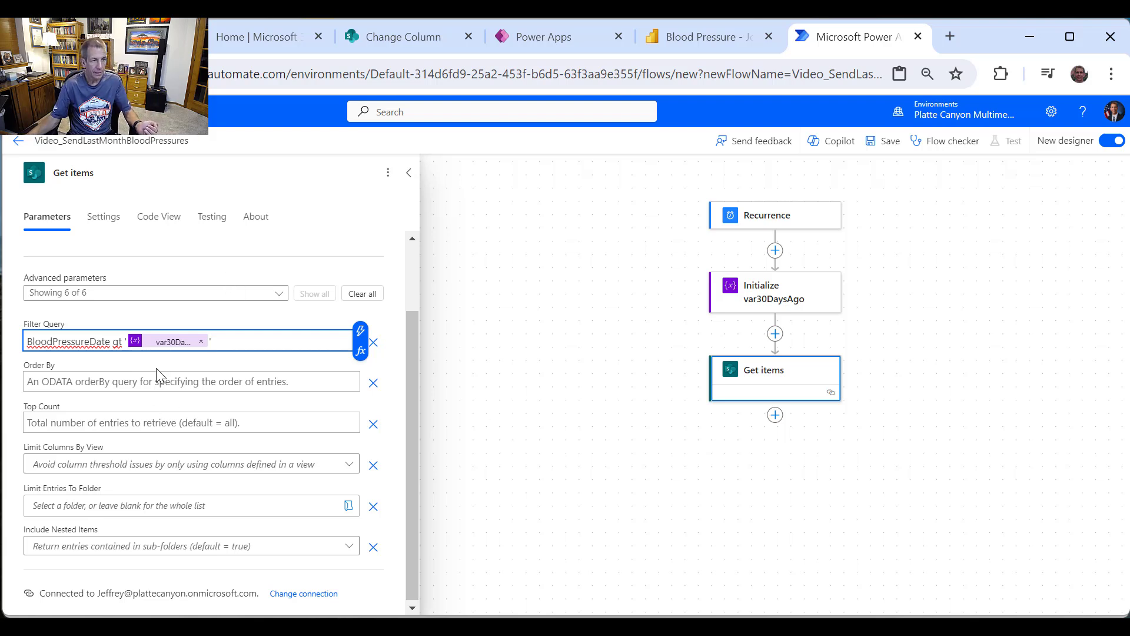
pyautogui.click(157, 383)
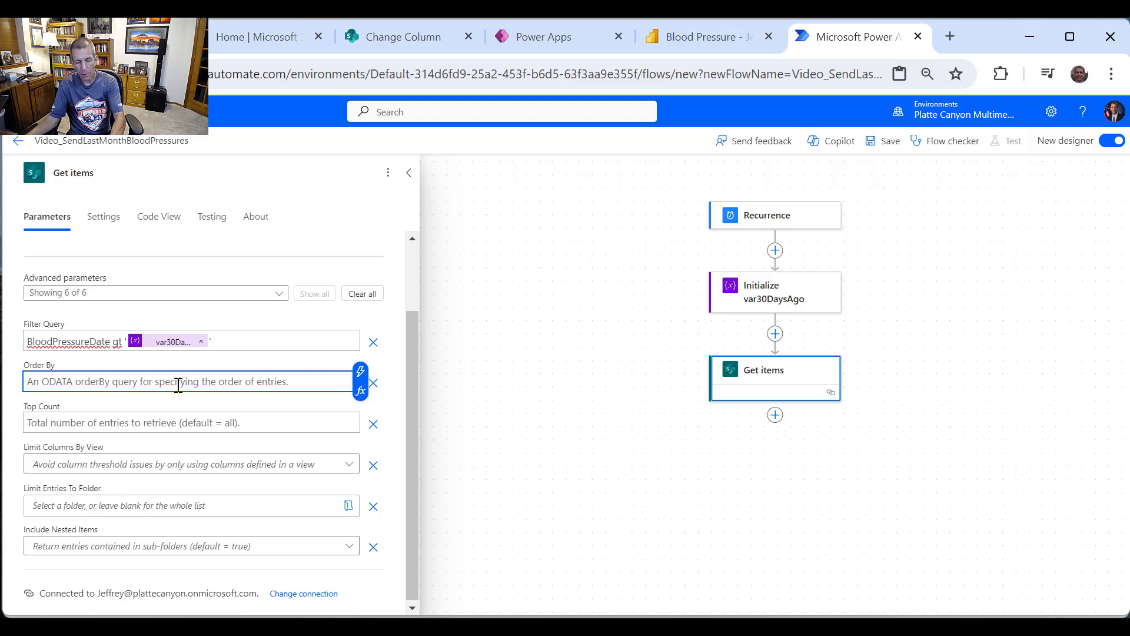
pyautogui.hotkey('ctrl', 'v')
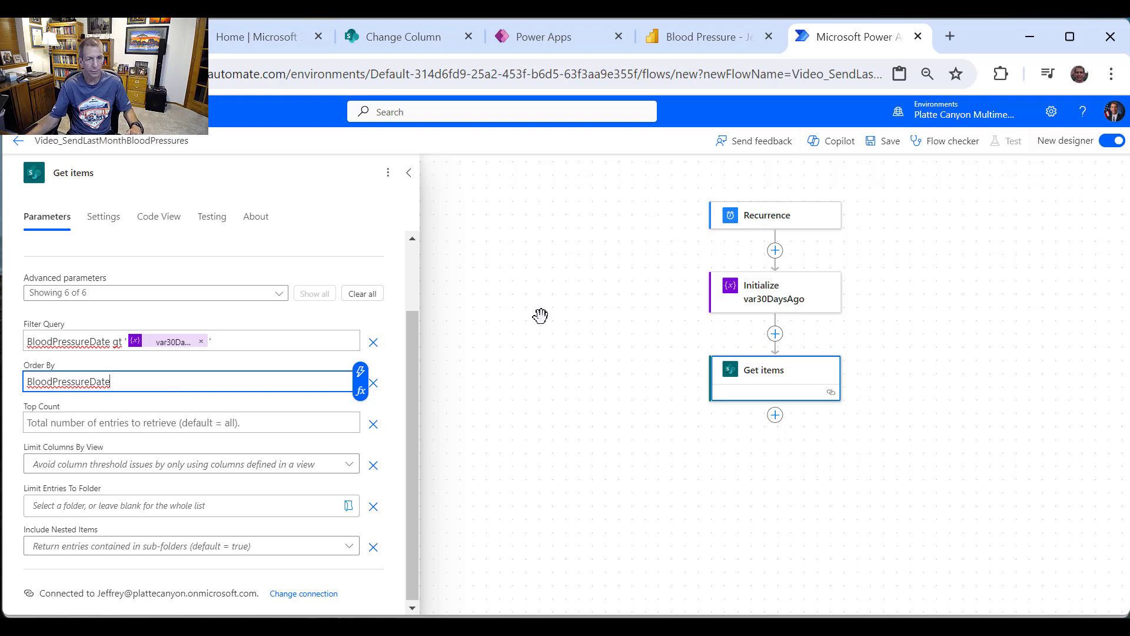
pyautogui.click(551, 356)
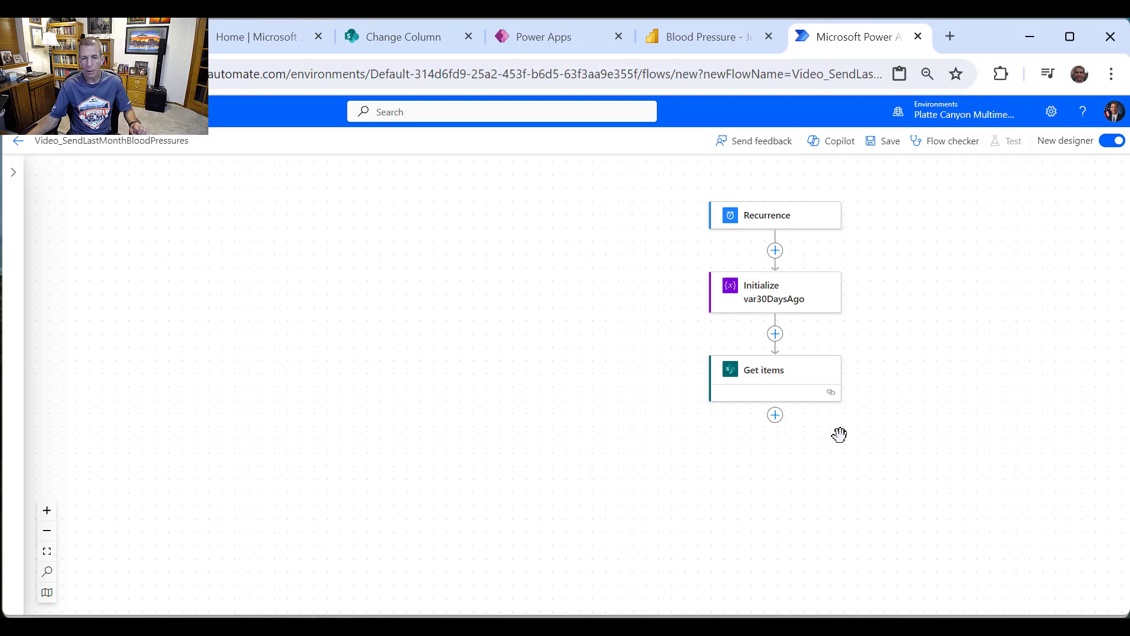
# Step: Add an Initialize variable step after Get items, naming the variable varBloodPressureDisplay
pyautogui.click(776, 419)
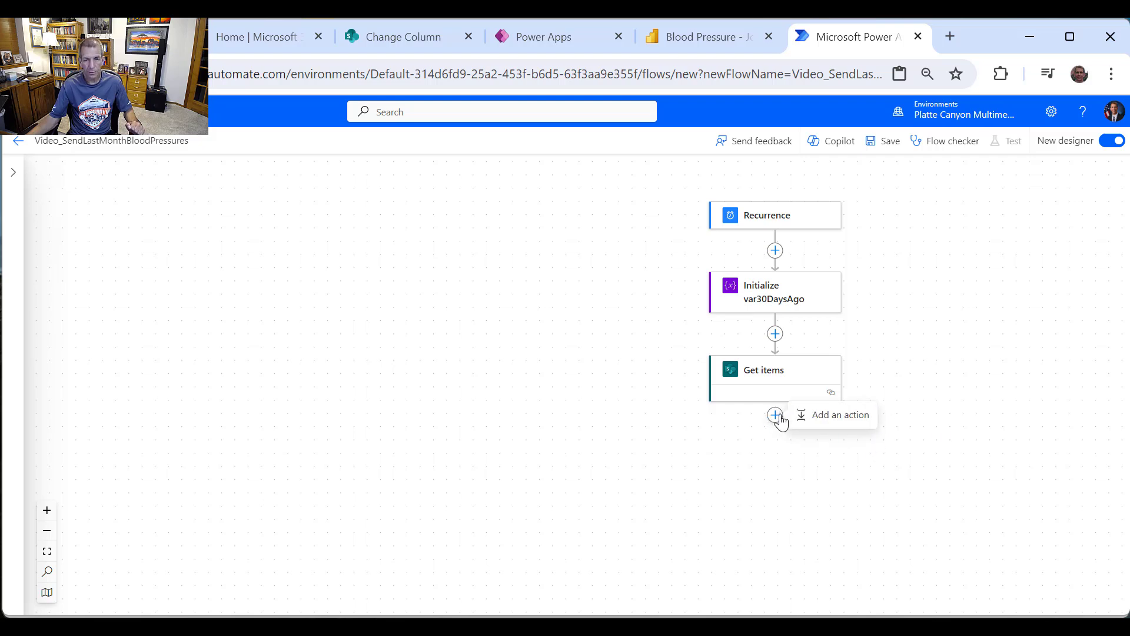
pyautogui.click(841, 415)
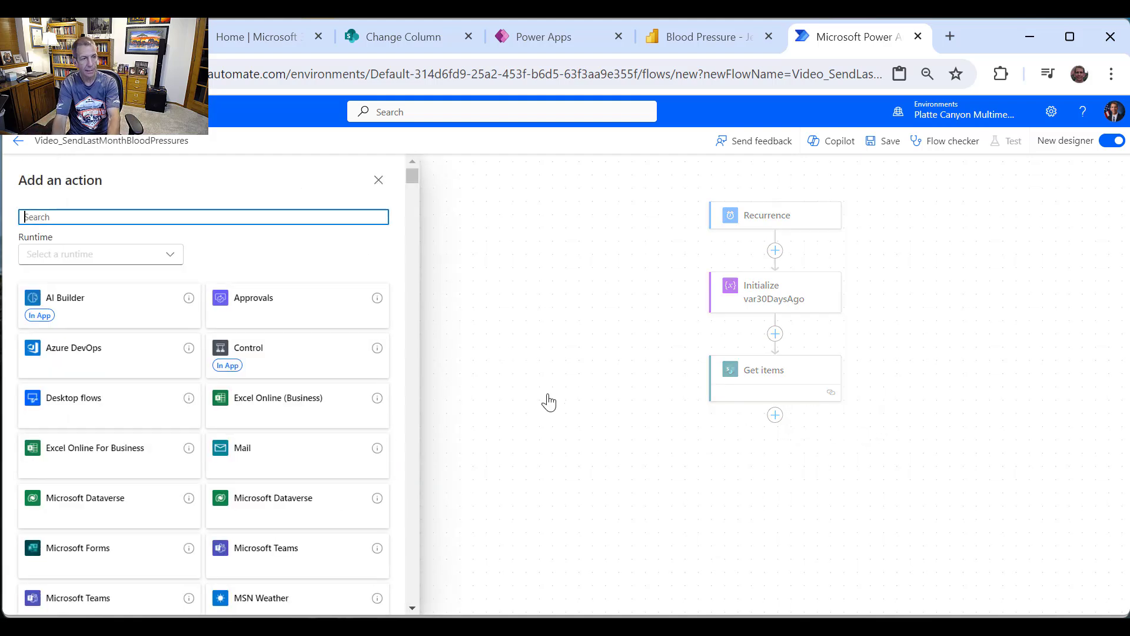
pyautogui.write('variabl')
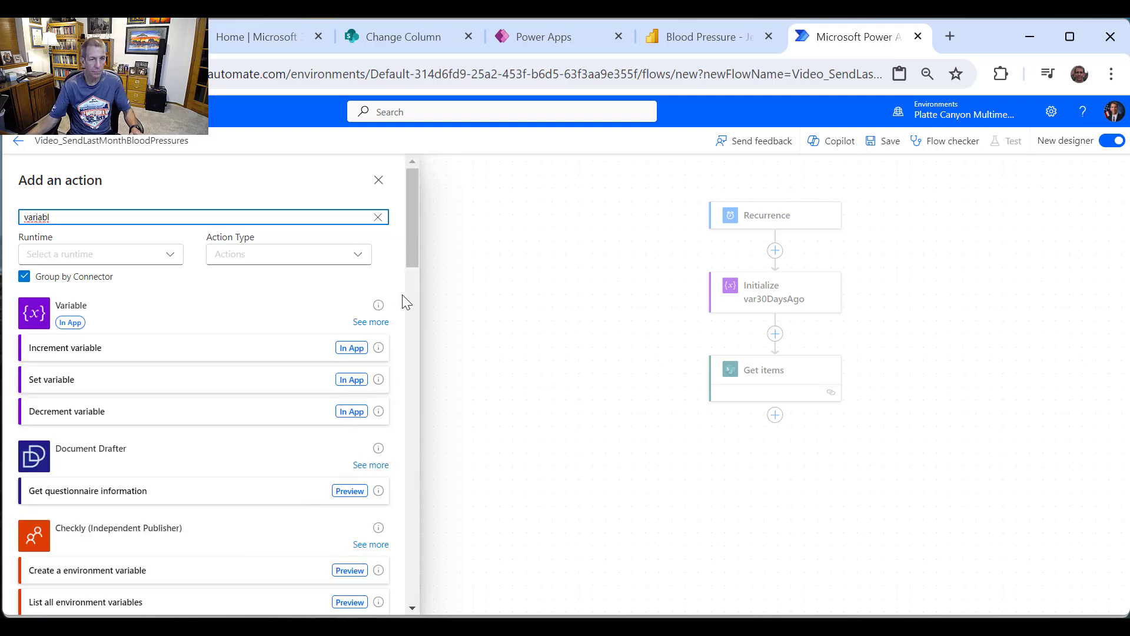
pyautogui.click(370, 322)
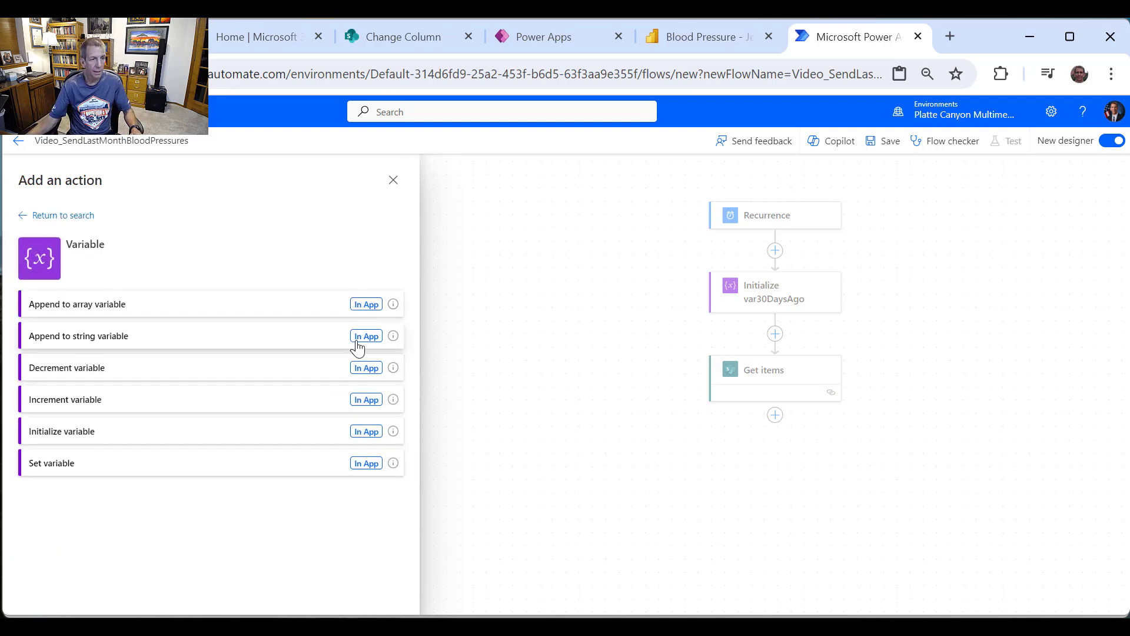
pyautogui.click(209, 435)
pyautogui.click(183, 269)
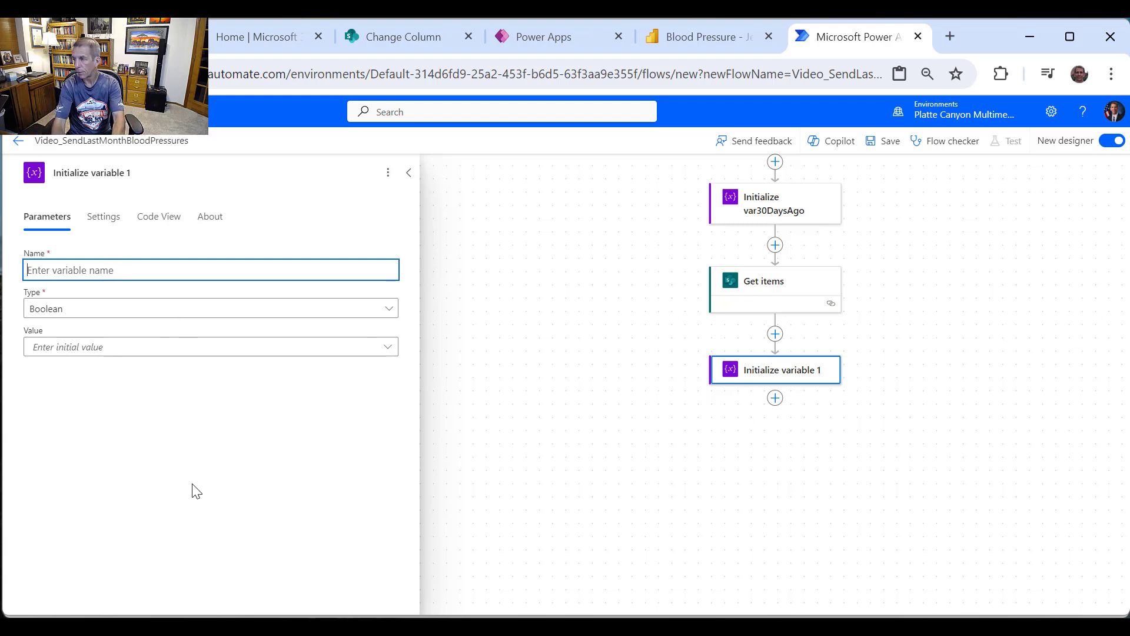
pyautogui.write('varBloodPressureDisplay')
pyautogui.hotkey('ctrl', '+')
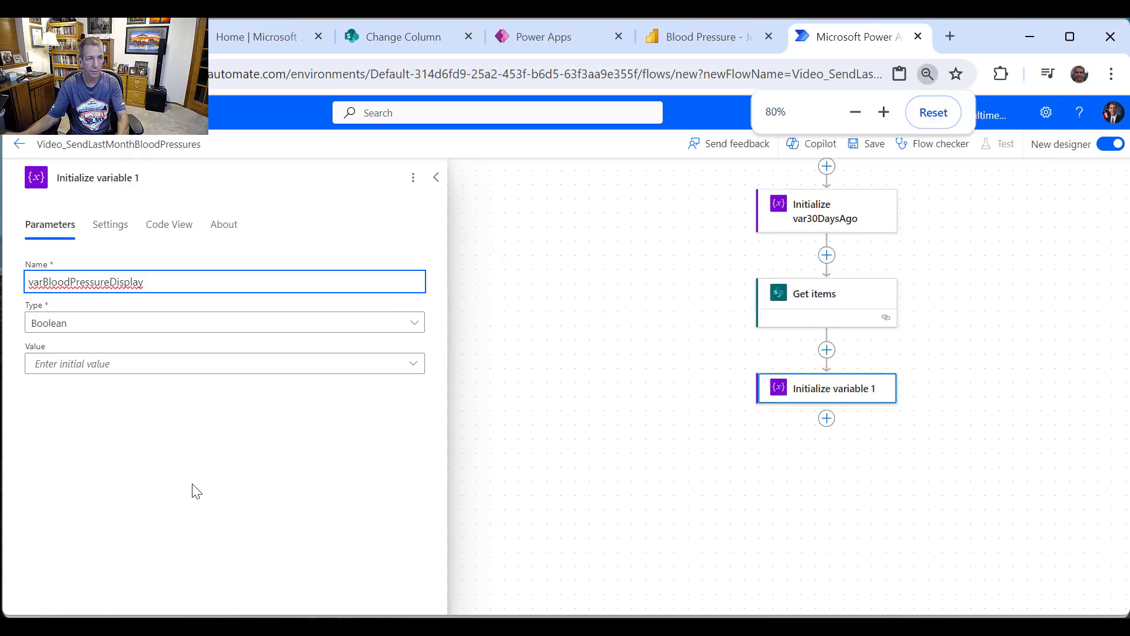
# Step: Make the variable a String and retitle the action Initialize varBloodPressureDisplay
pyautogui.doubleClick(165, 276)
pyautogui.hotkey('ctrl', 'c')
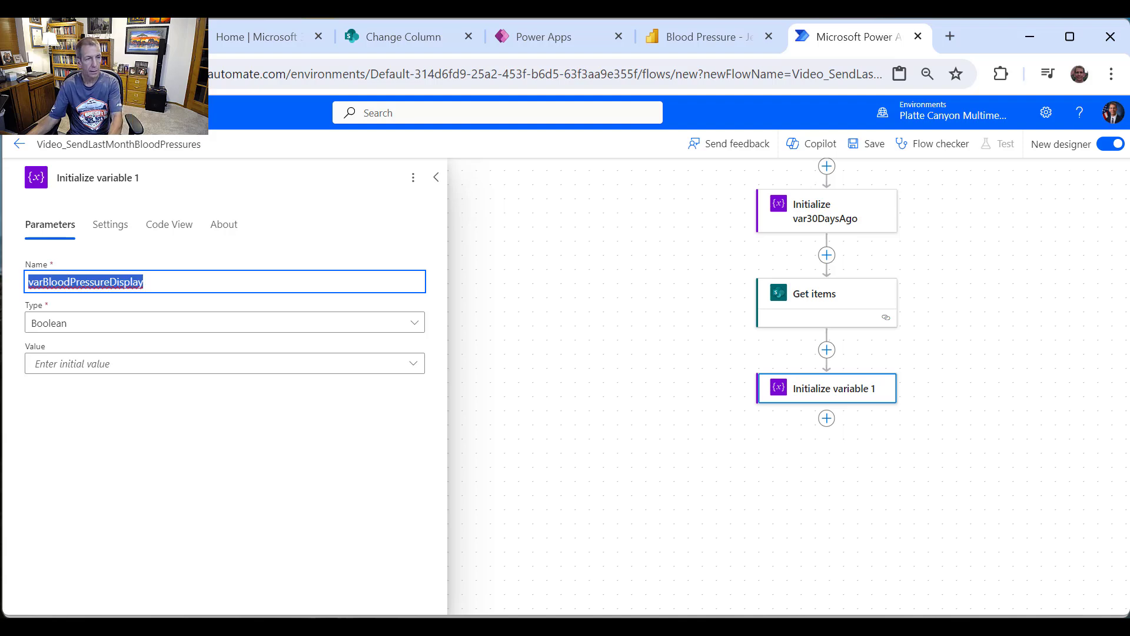
pyautogui.click(55, 328)
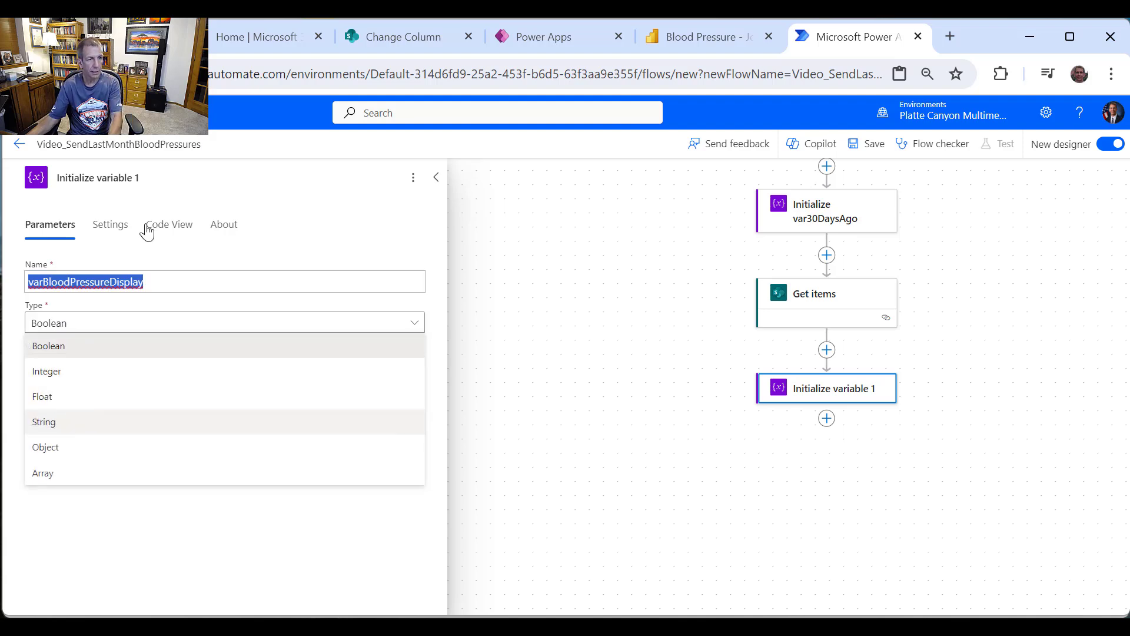
pyautogui.click(69, 421)
pyautogui.click(97, 178)
pyautogui.moveTo(97, 179); pyautogui.dragTo(140, 178)
pyautogui.press('BackSpace')
pyautogui.hotkey('ctrl', 'v')
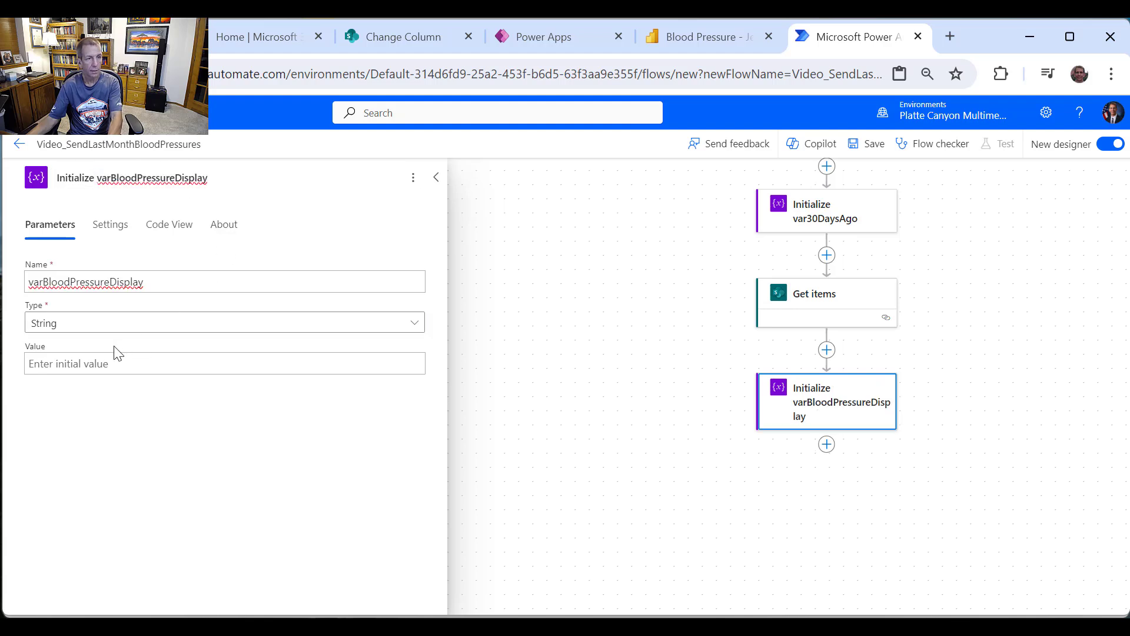
pyautogui.click(125, 365)
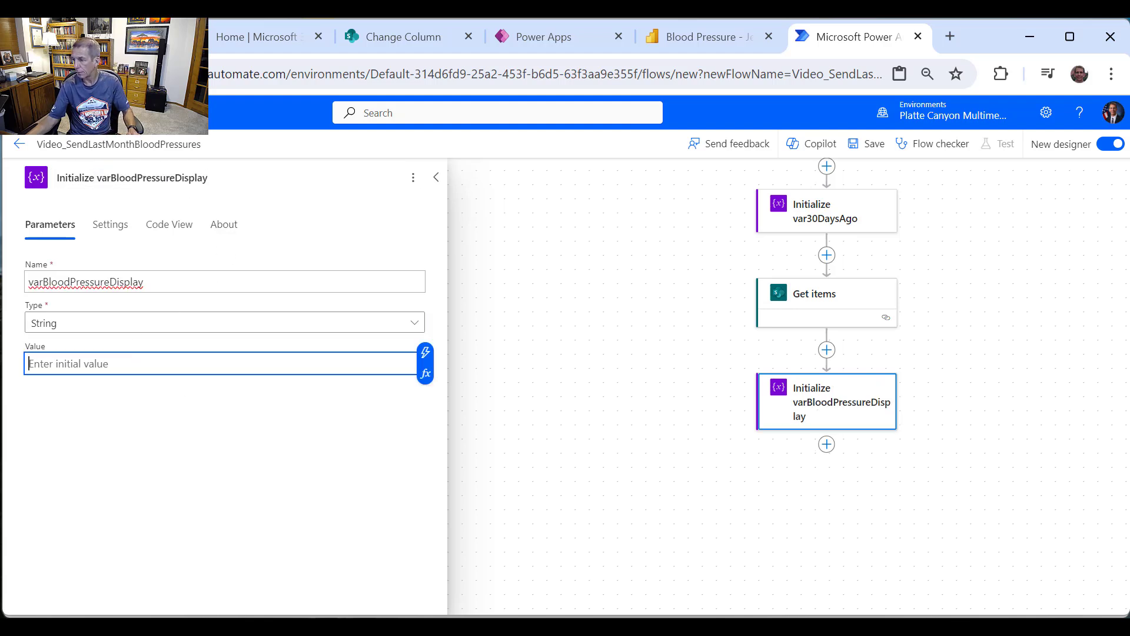
pyautogui.hotkey('alt', 'Tab')
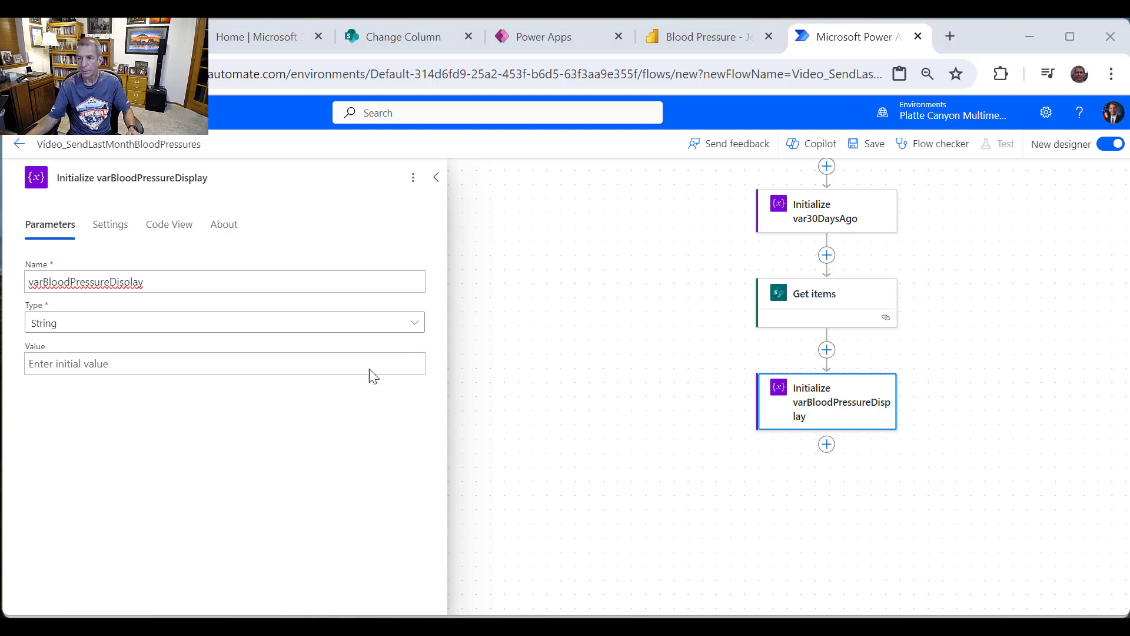
pyautogui.click(106, 360)
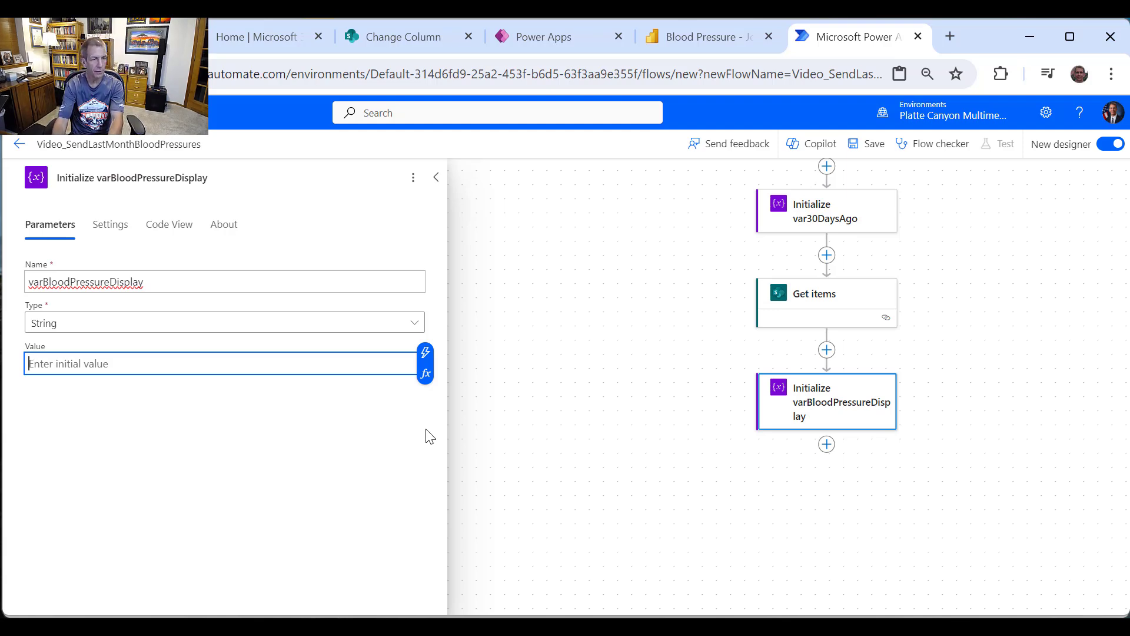
# Step: Enter a <style> block containing the pasted table, th, td 1px solid black border rule
pyautogui.write('<style')
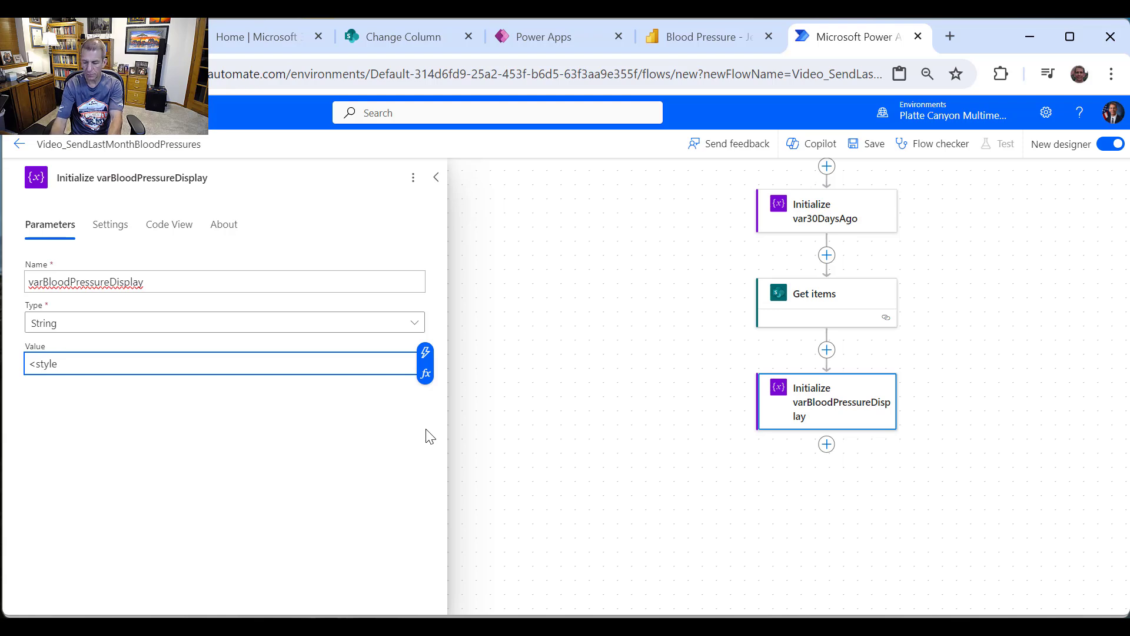
pyautogui.write('>')
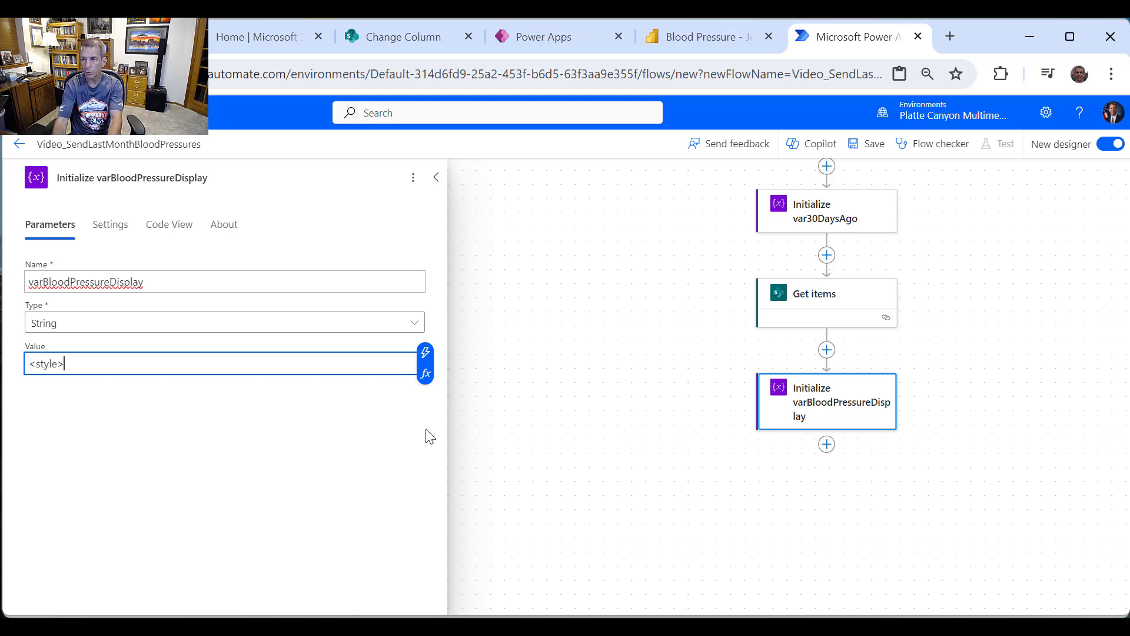
pyautogui.press('Return')
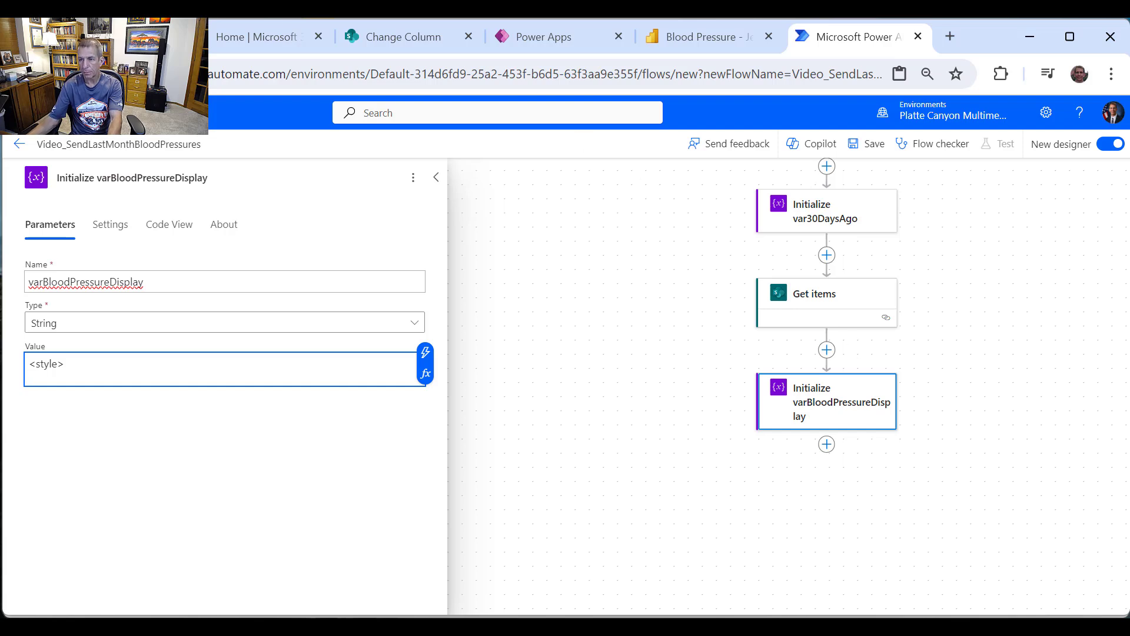
pyautogui.hotkey('alt', 'Tab')
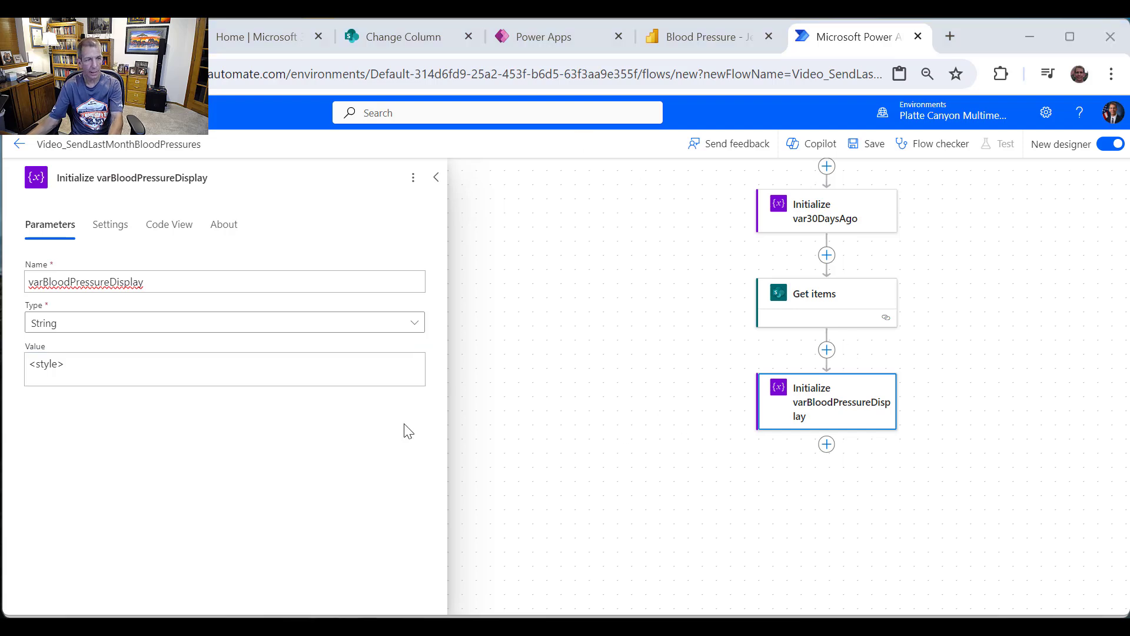
pyautogui.click(65, 379)
pyautogui.write('table, th, td {   border: 1px solid black;')
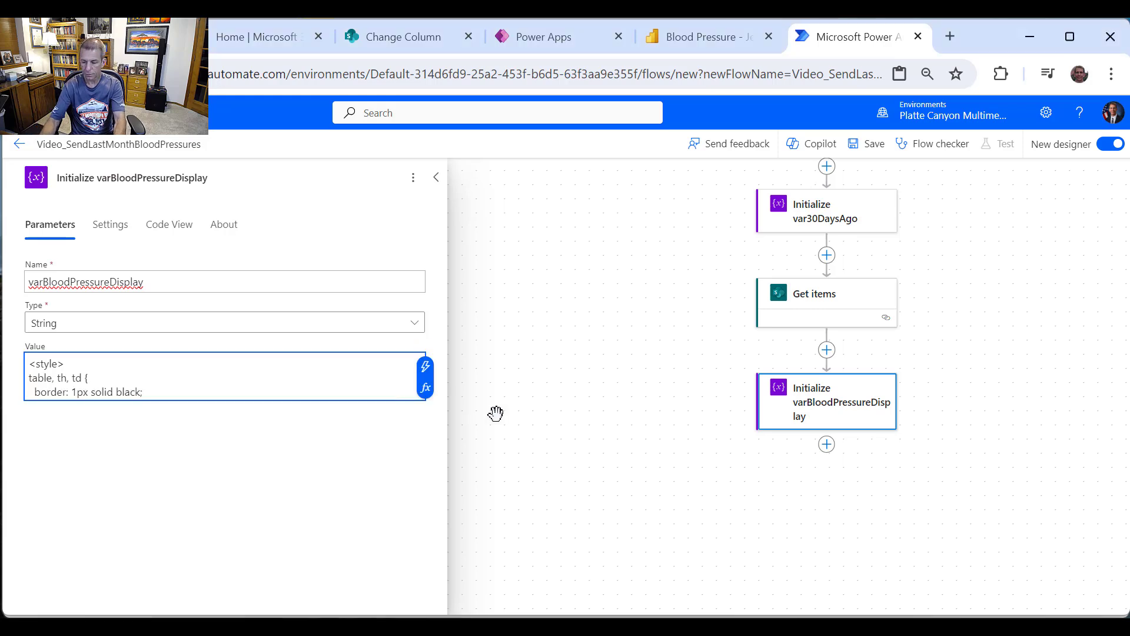
pyautogui.press('Return')
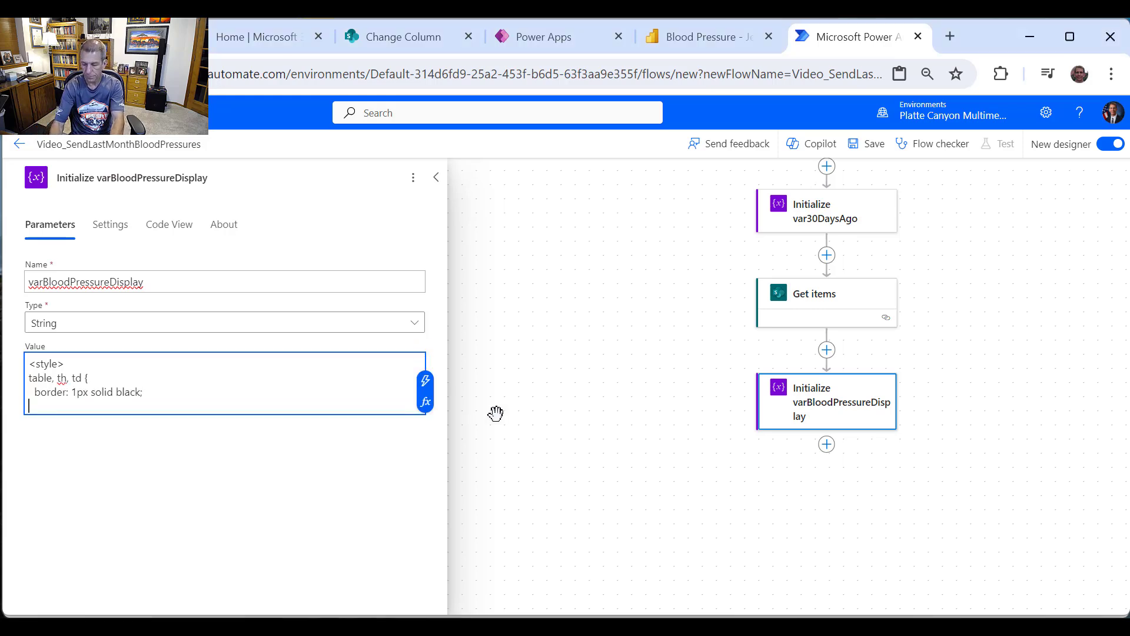
pyautogui.write('</style')
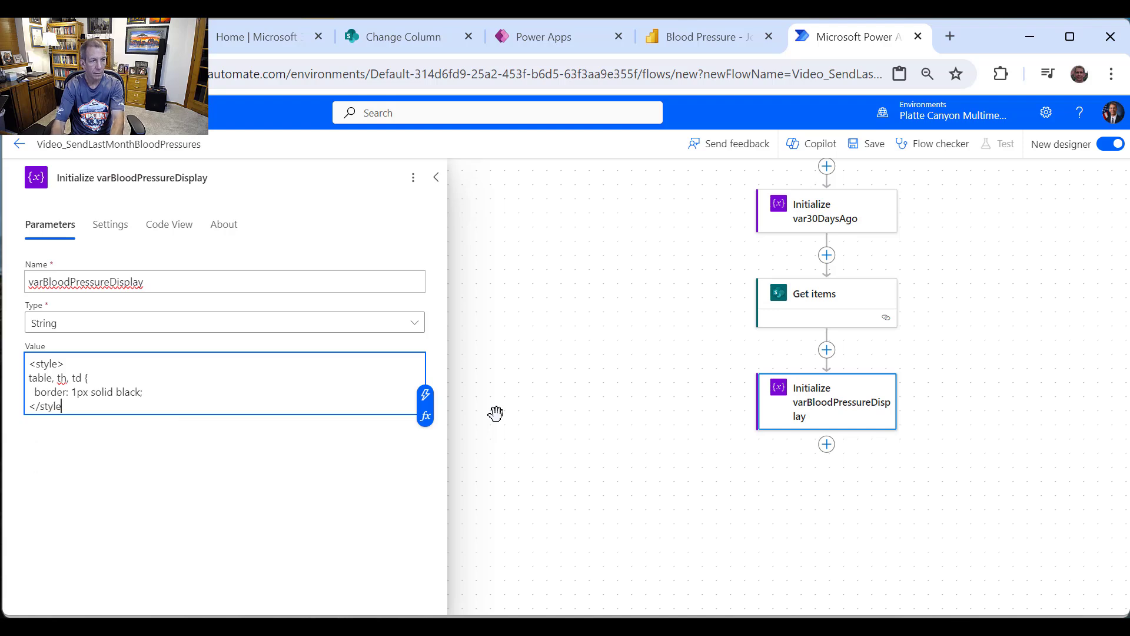
pyautogui.write('>')
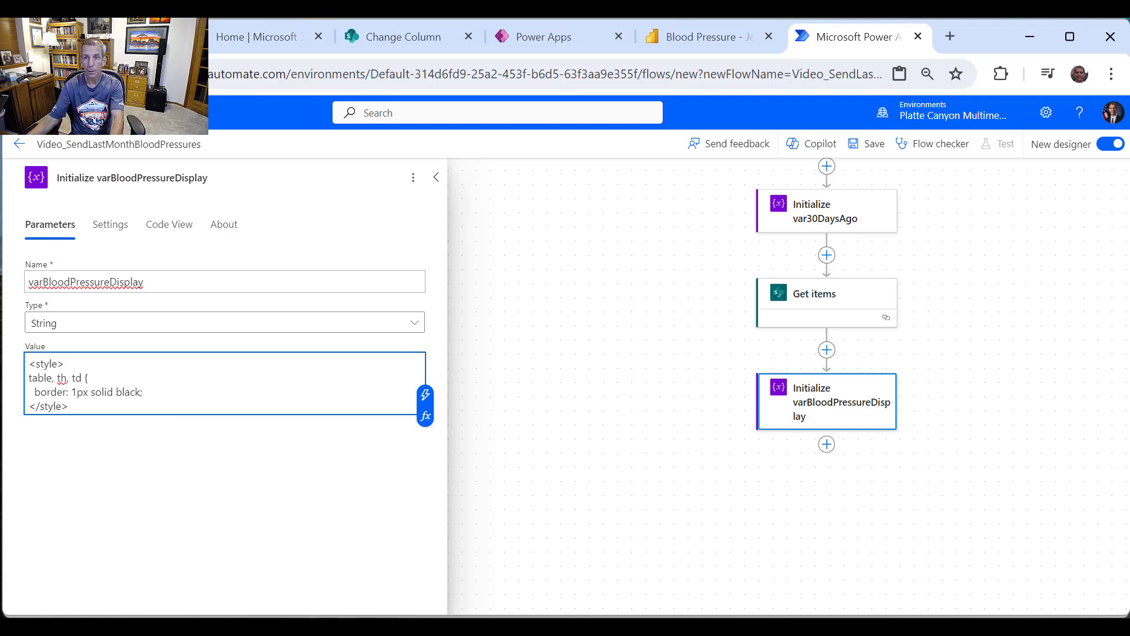
# Step: Search 'w3schools table border' and copy the HTML Table Borders example code
pyautogui.click(955, 37)
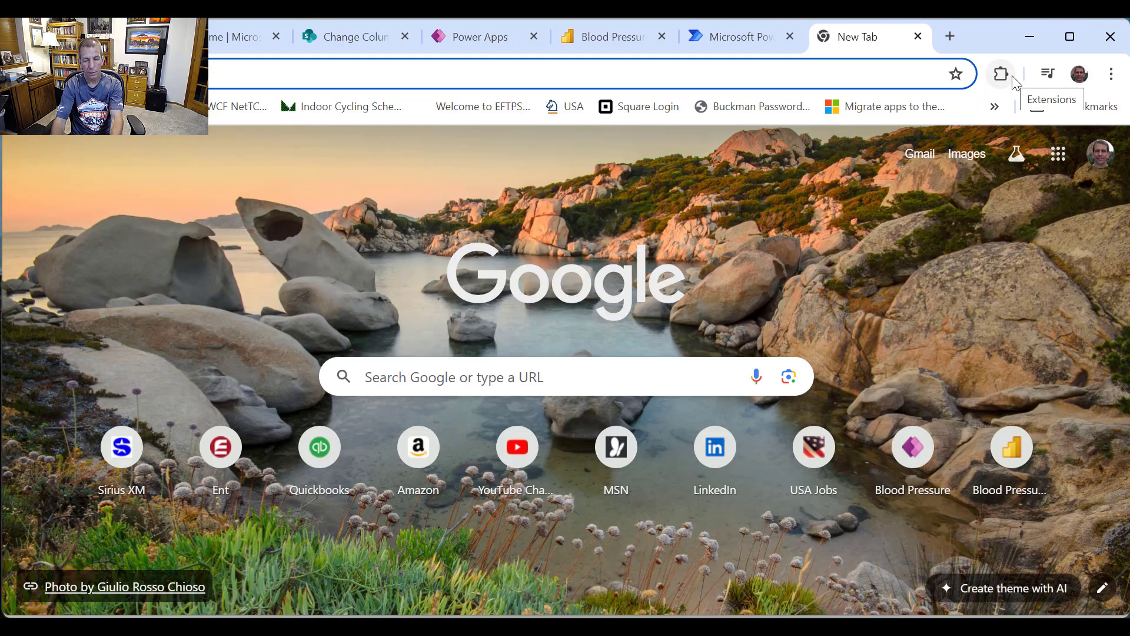
pyautogui.write('w3c s')
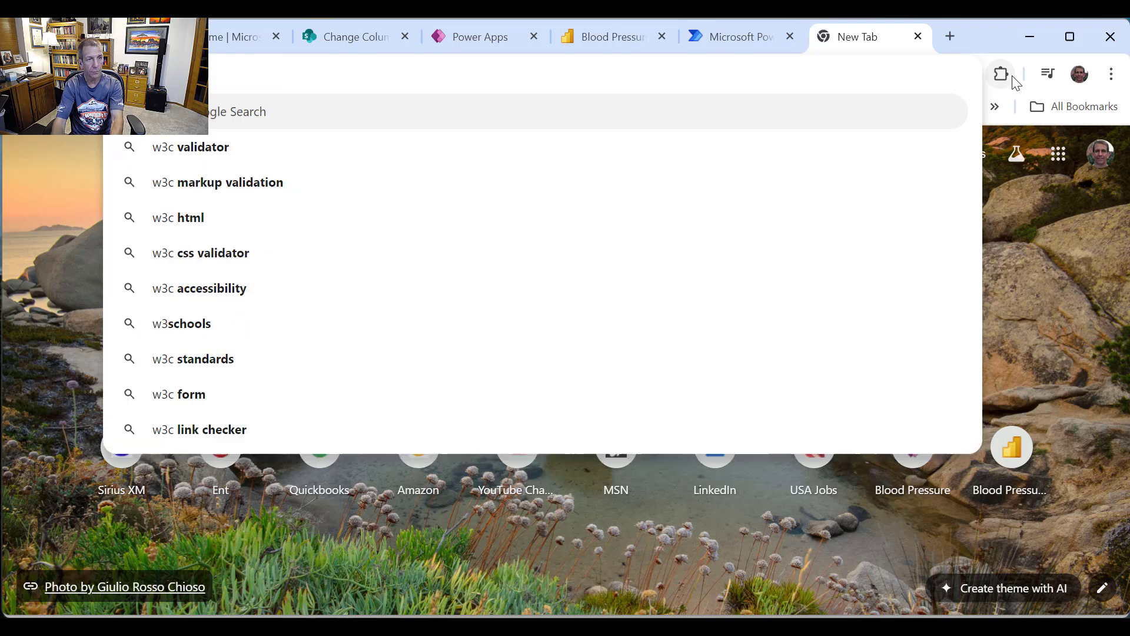
pyautogui.press('BackSpace')
pyautogui.press('BackSpace')
pyautogui.press('BackSpace')
pyautogui.write('schools')
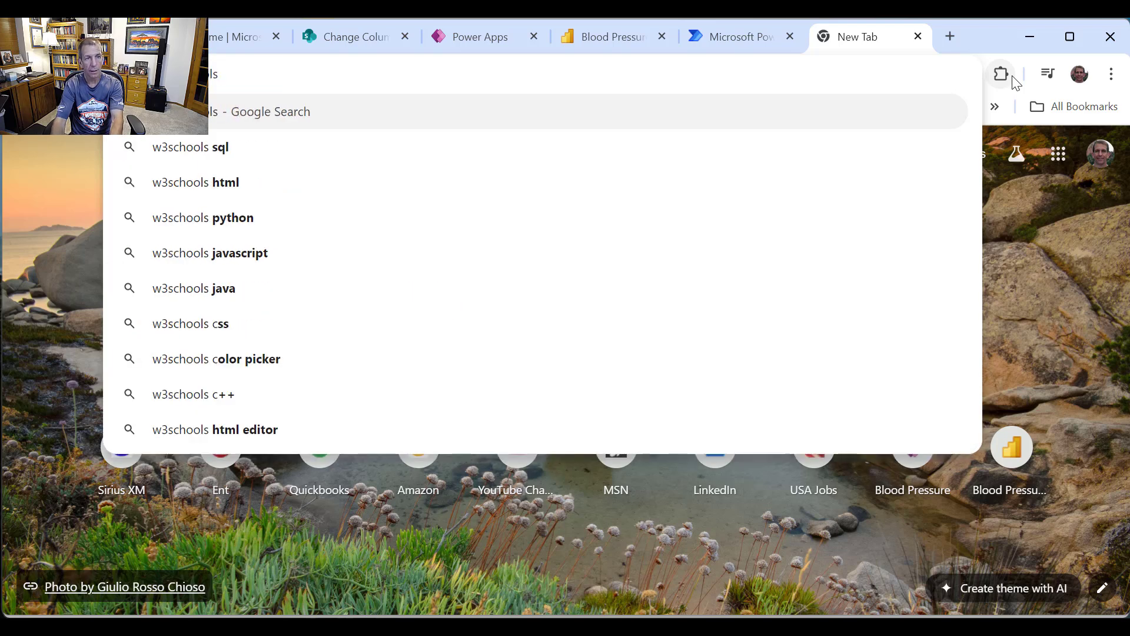
pyautogui.write(' table border')
pyautogui.press('Return')
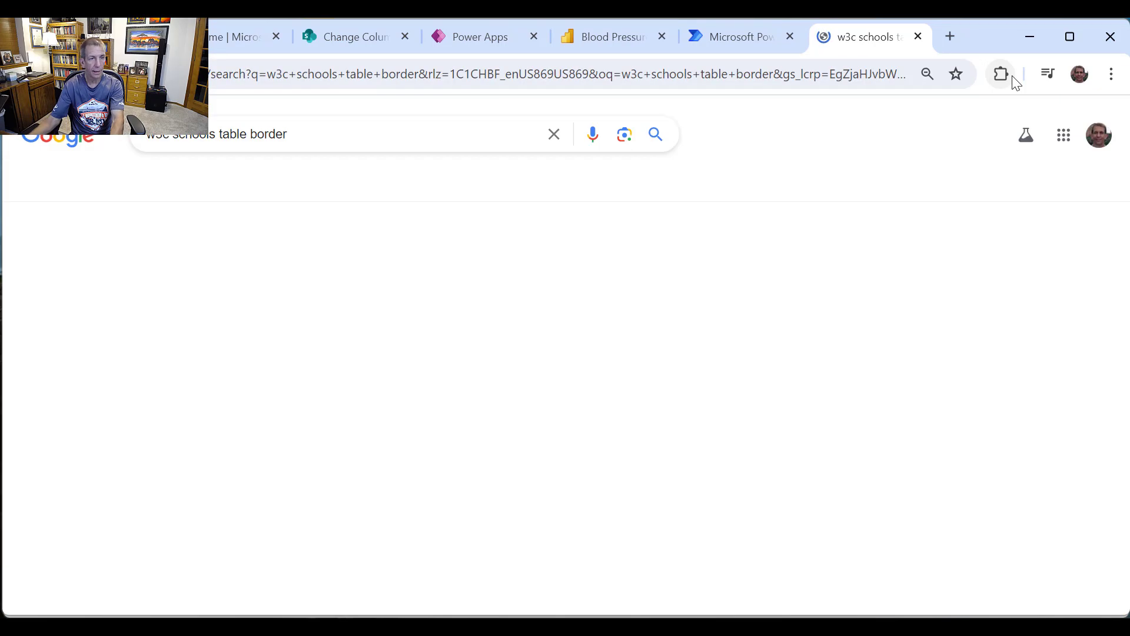
pyautogui.click(264, 306)
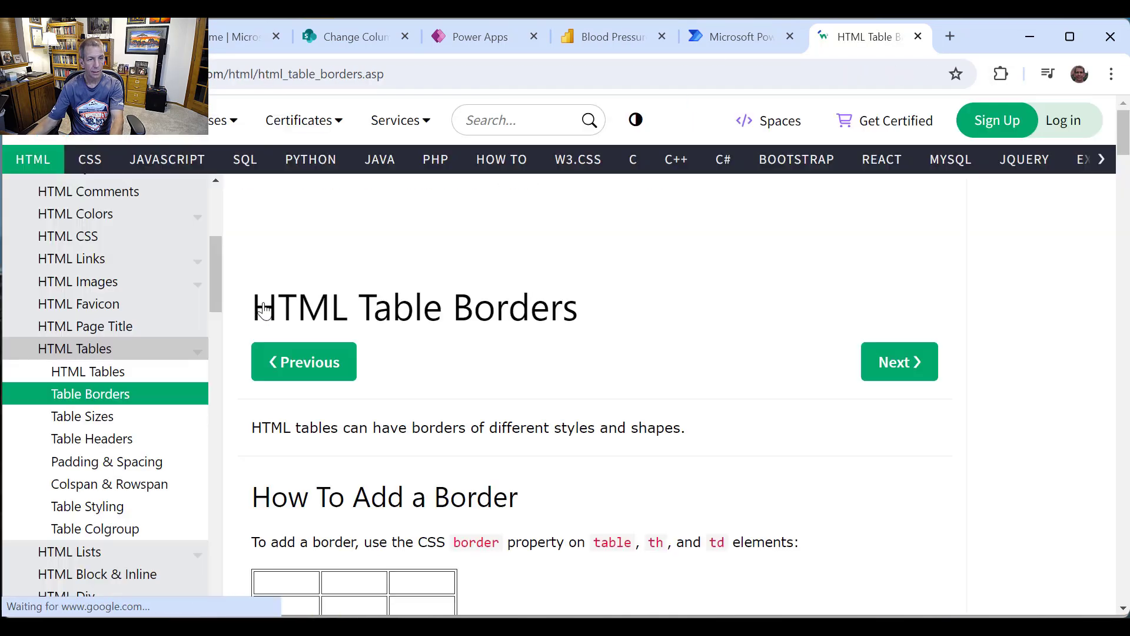
pyautogui.scroll(-5, 400, 439)
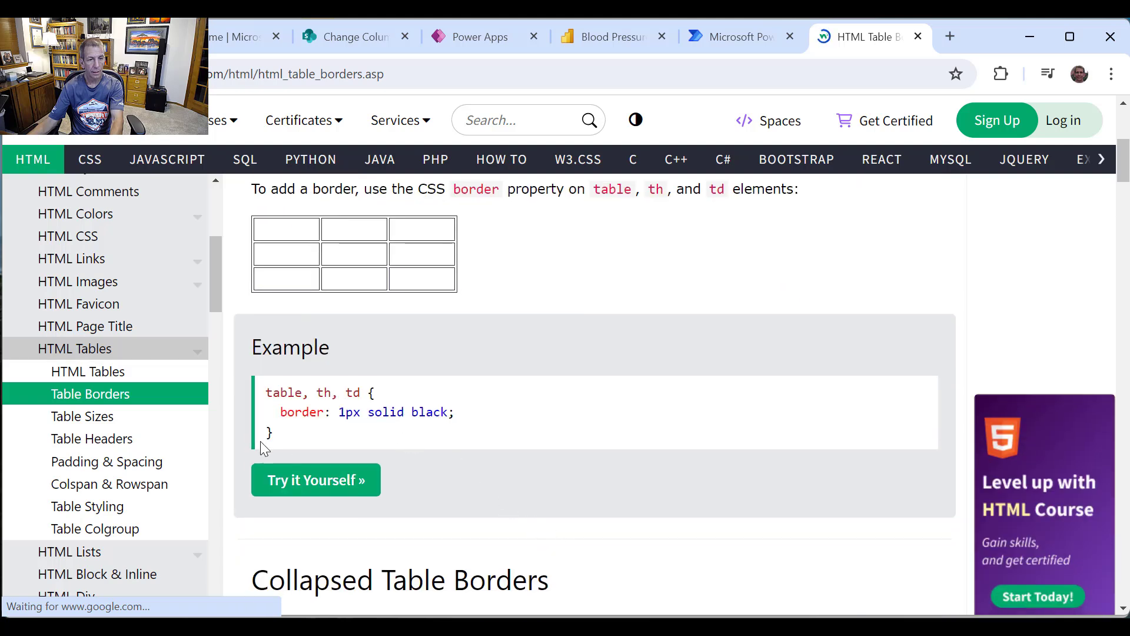
pyautogui.tripleClick(312, 408)
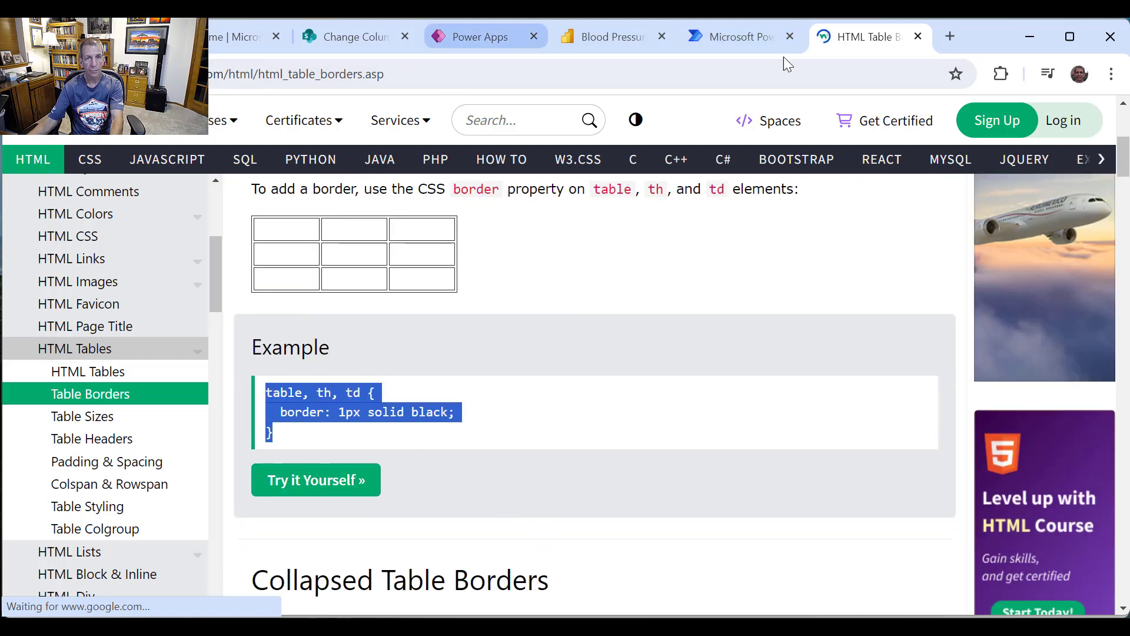
pyautogui.click(743, 38)
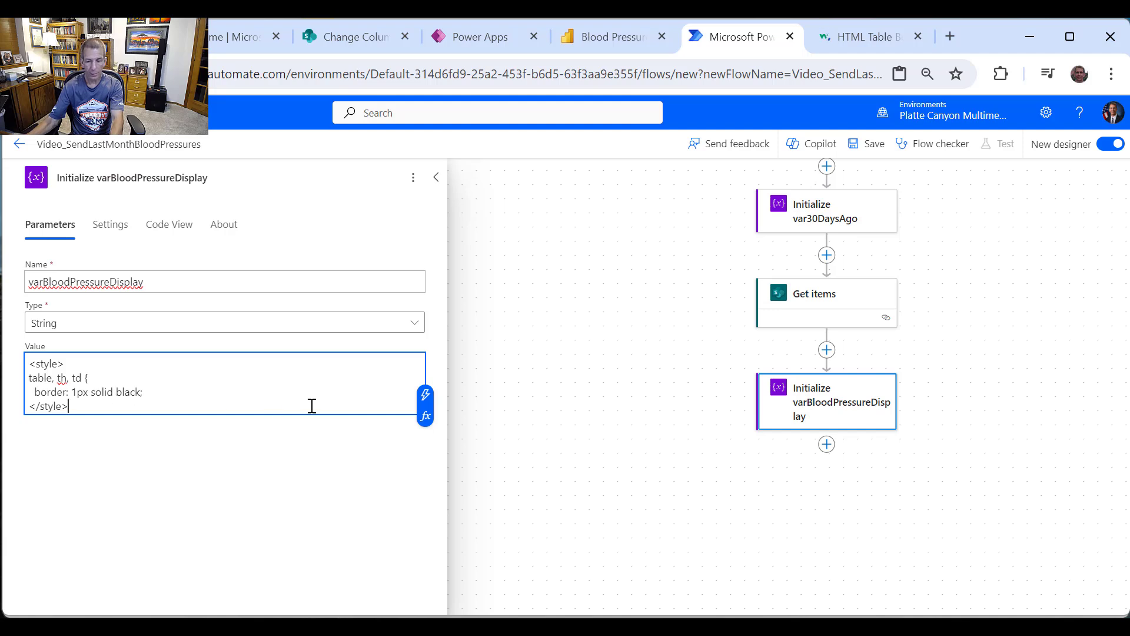
# Step: Add a <table><tr> header row with Date, Systolic, Diastolic and Notes <th> cells
pyautogui.press('Return')
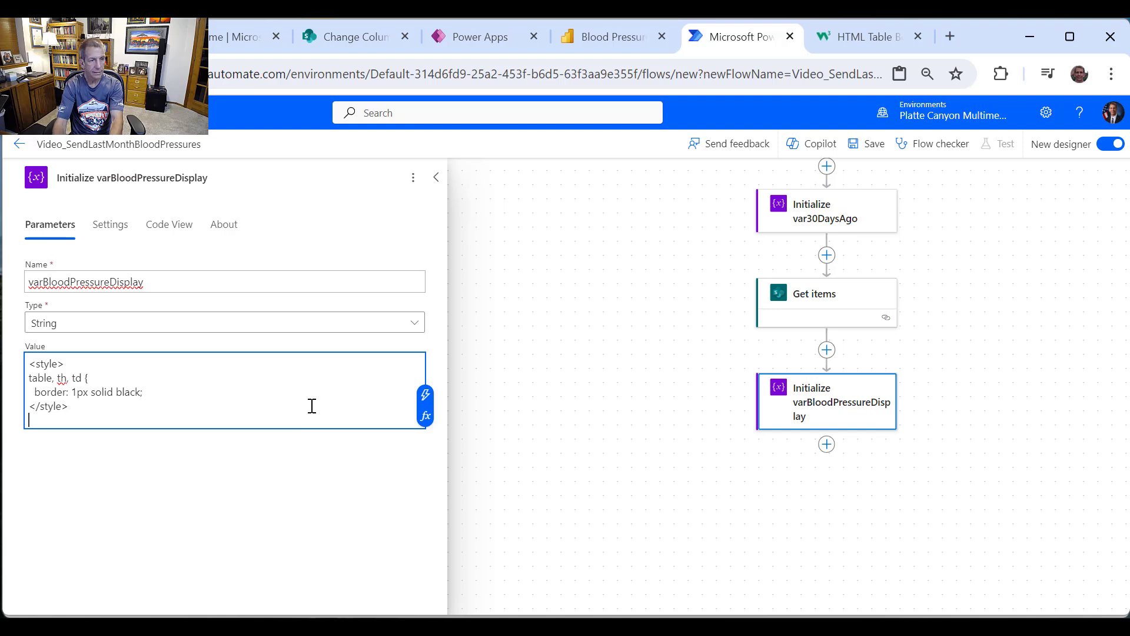
pyautogui.write('<')
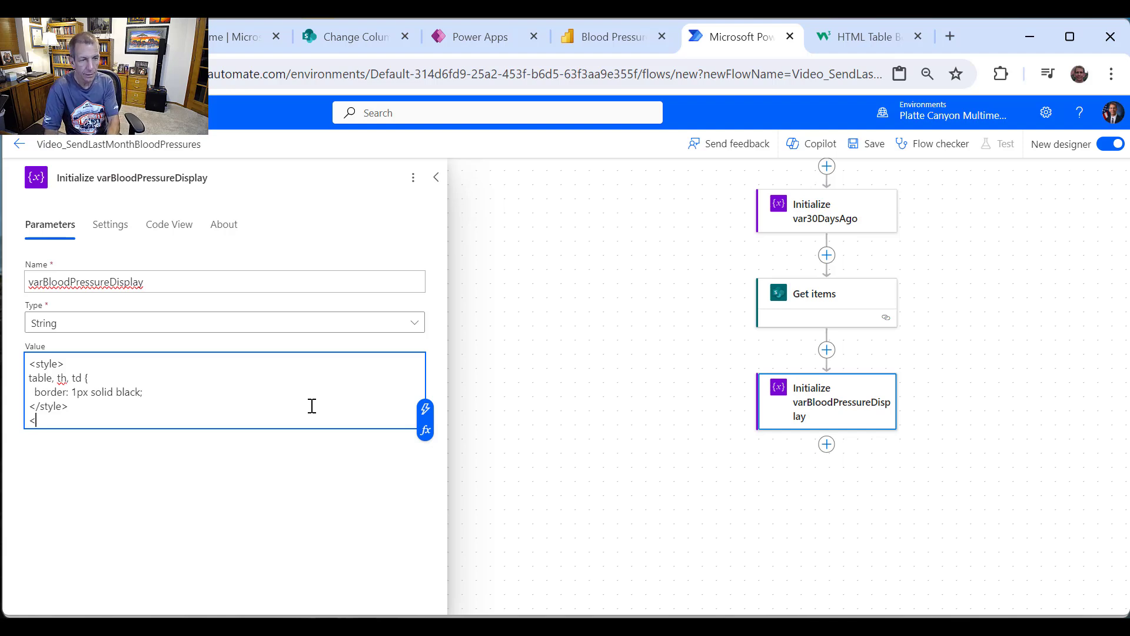
pyautogui.write('table')
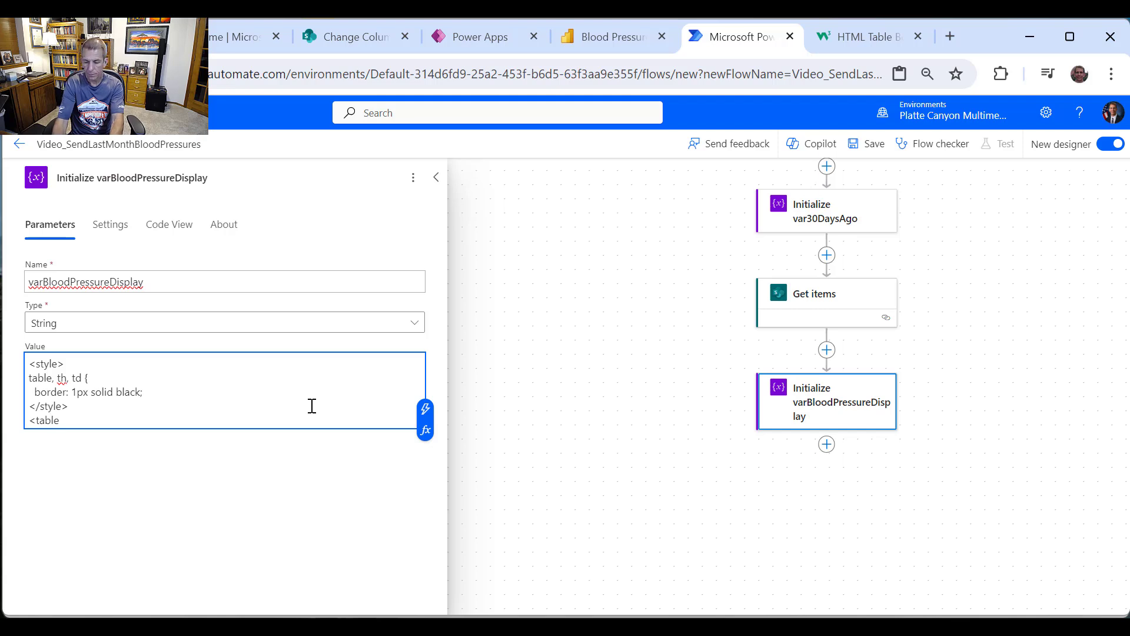
pyautogui.write('>')
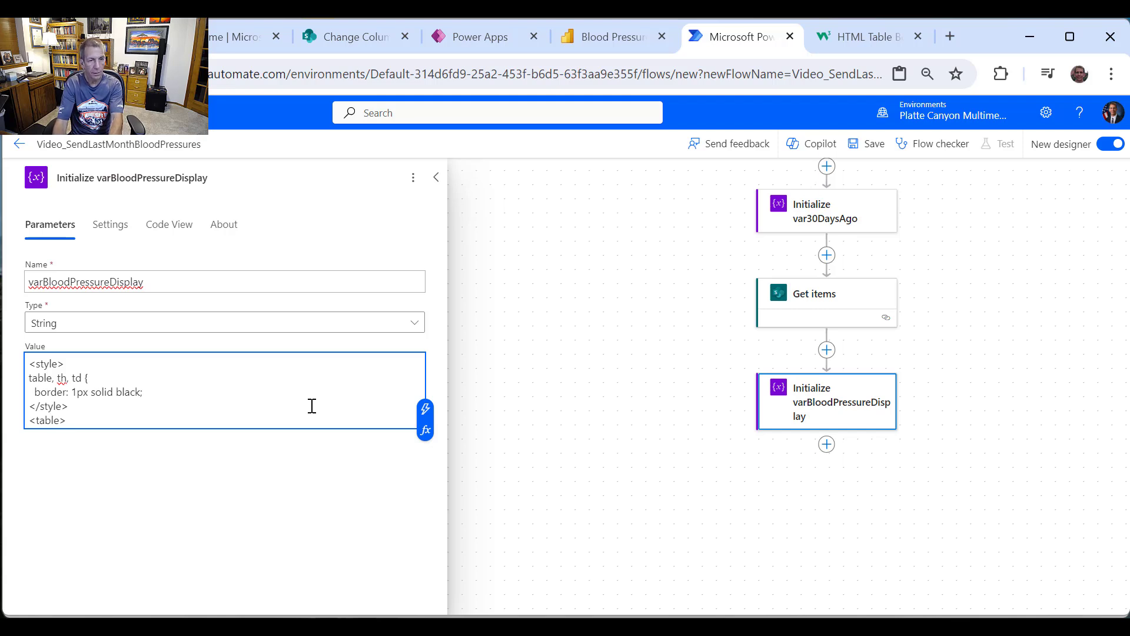
pyautogui.write(' <tr')
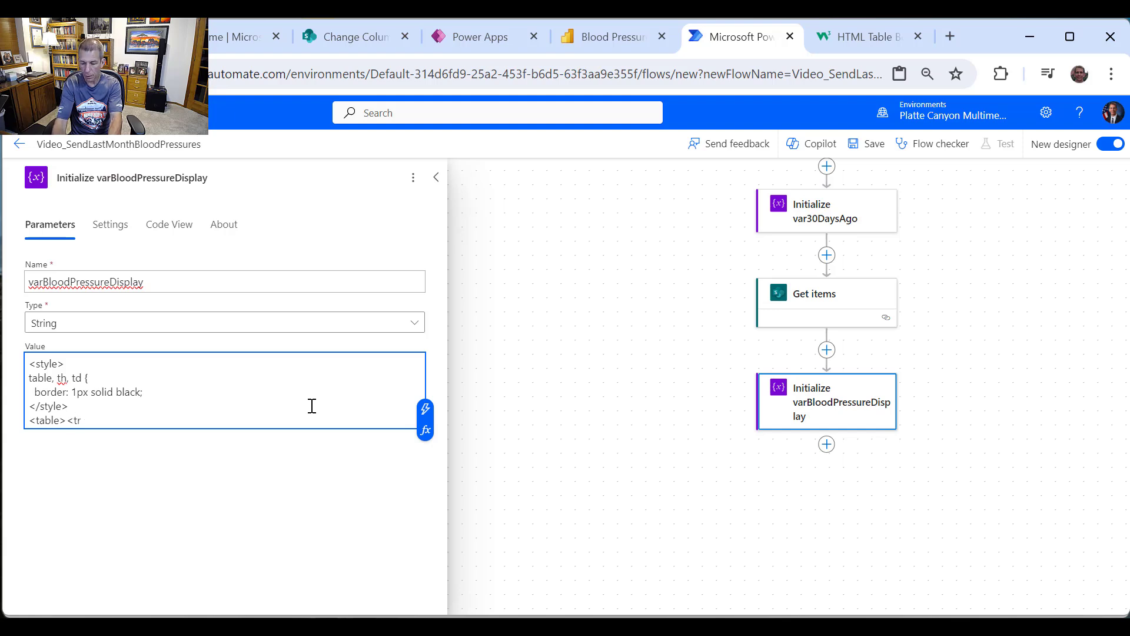
pyautogui.write('>')
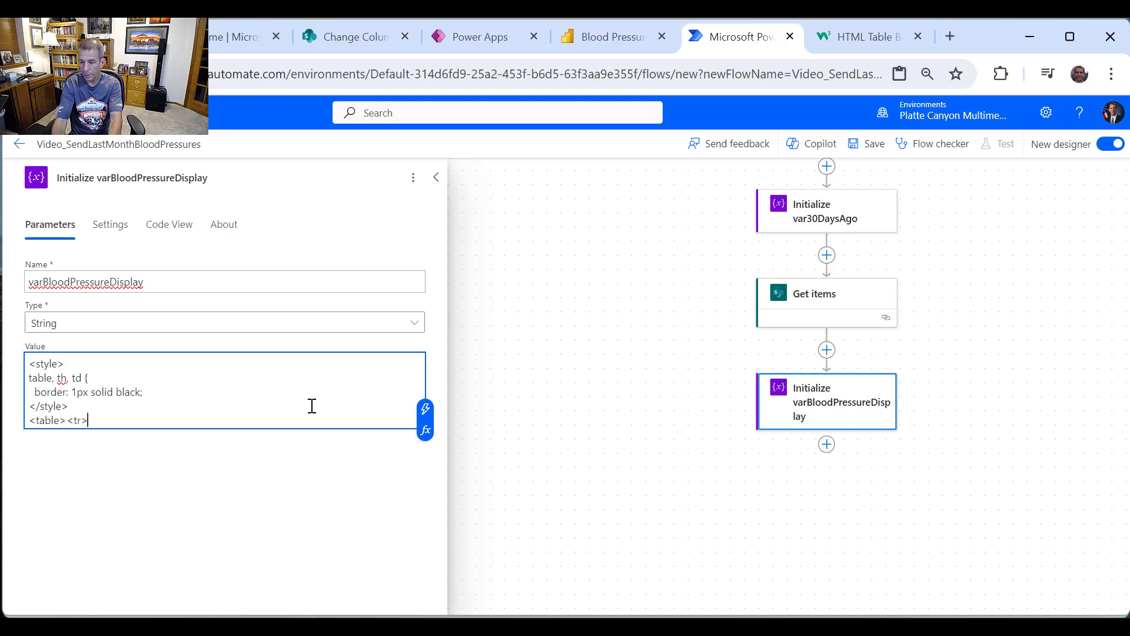
pyautogui.write(' <th')
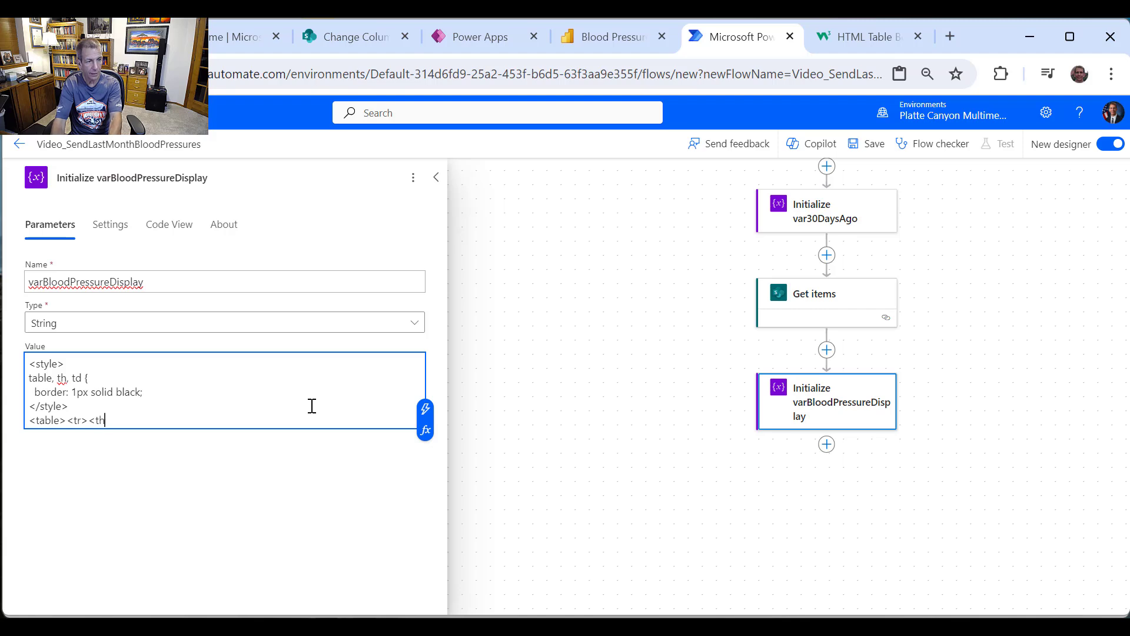
pyautogui.write('>')
pyautogui.hotkey('shift', 'Left')
pyautogui.hotkey('shift', 'Left')
pyautogui.hotkey('shift', 'Left')
pyautogui.hotkey('shift', 'Left')
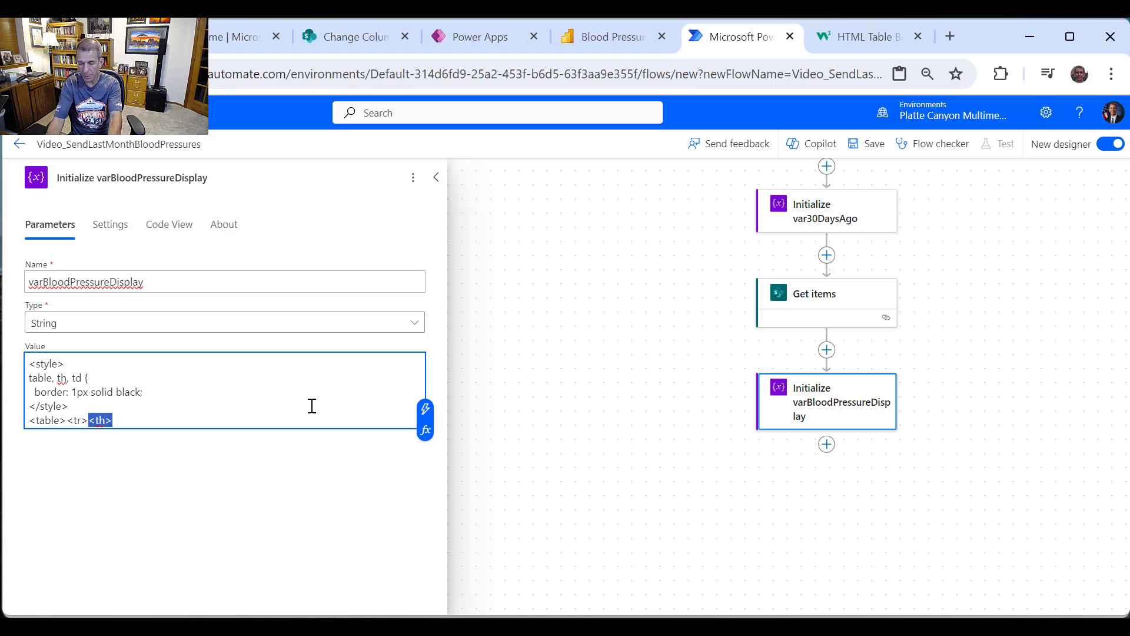
pyautogui.press('Right')
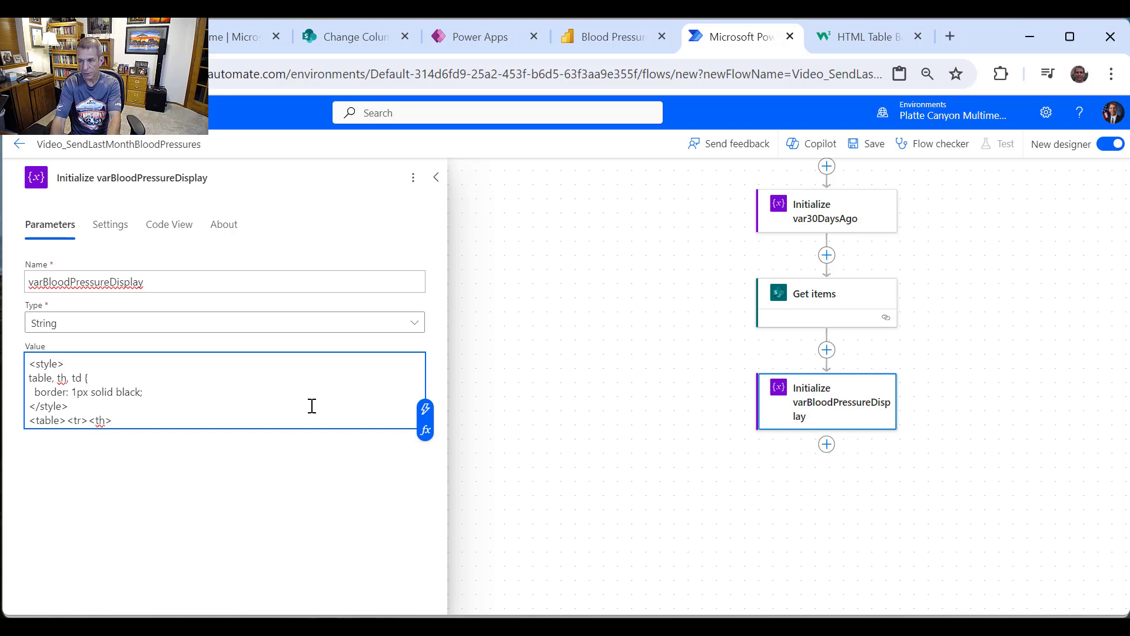
pyautogui.write('Date')
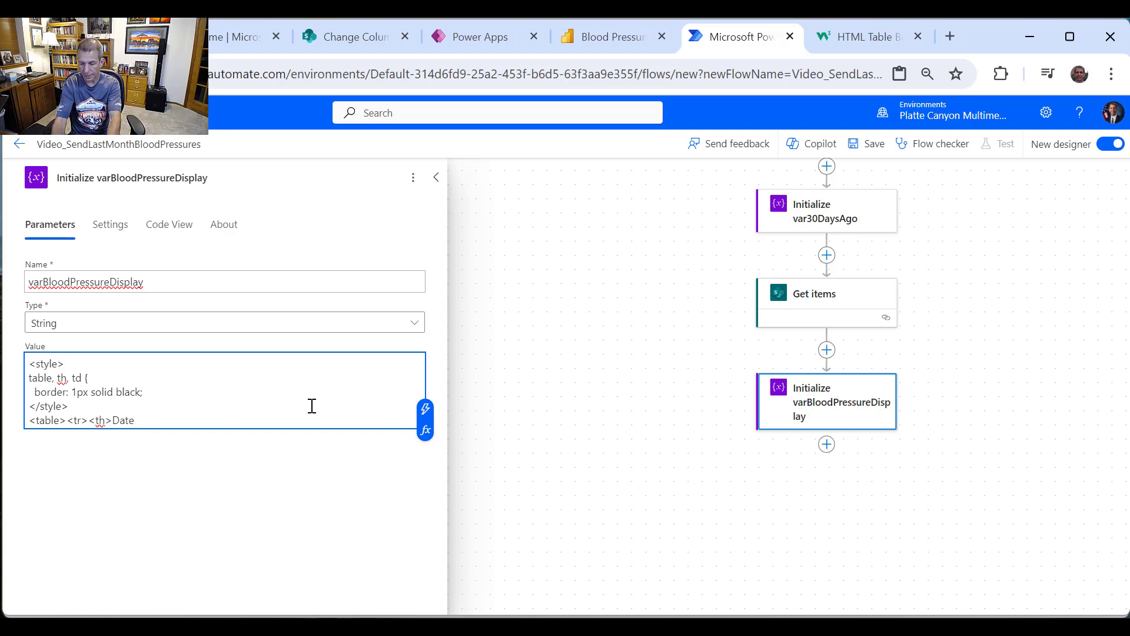
pyautogui.write('</')
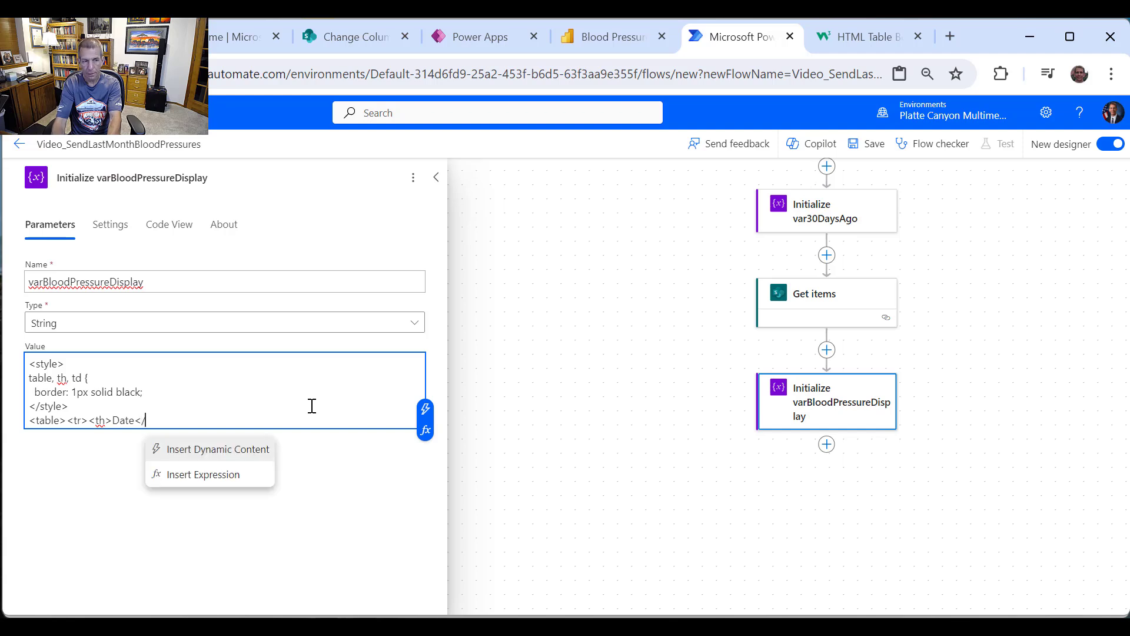
pyautogui.write('th><th>')
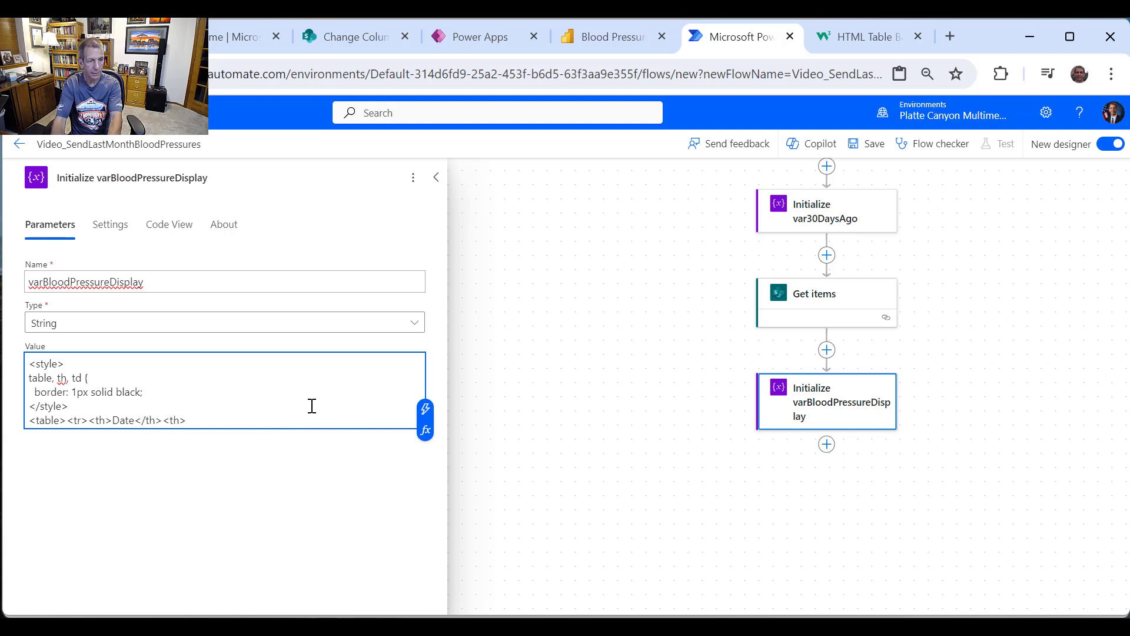
pyautogui.write('Systolic</th><th>Diastolic<')
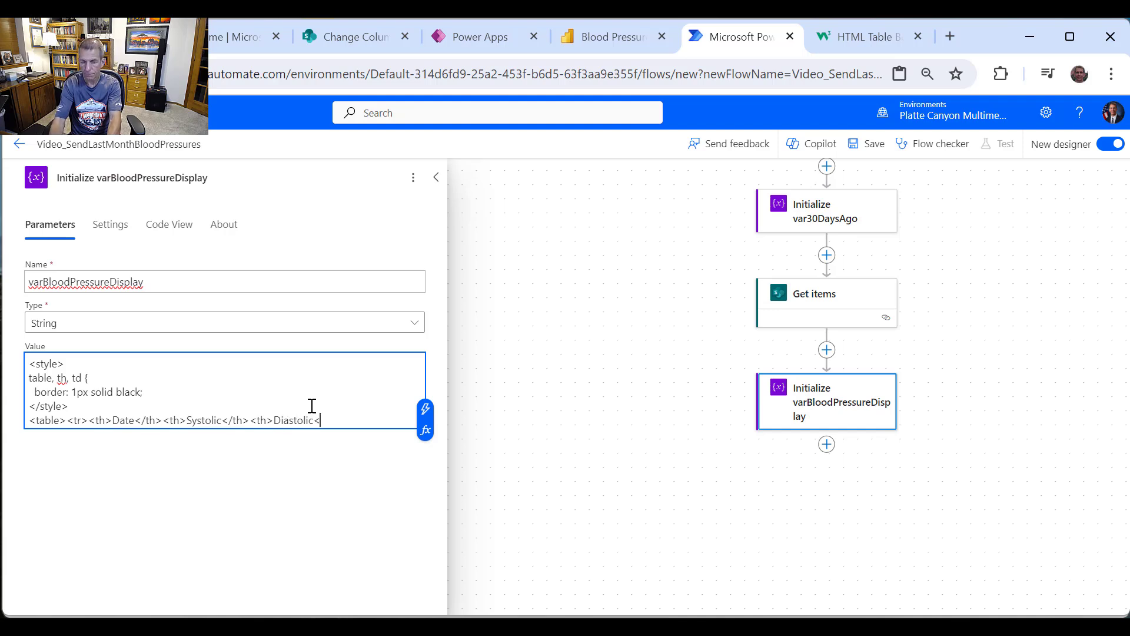
pyautogui.write('/th')
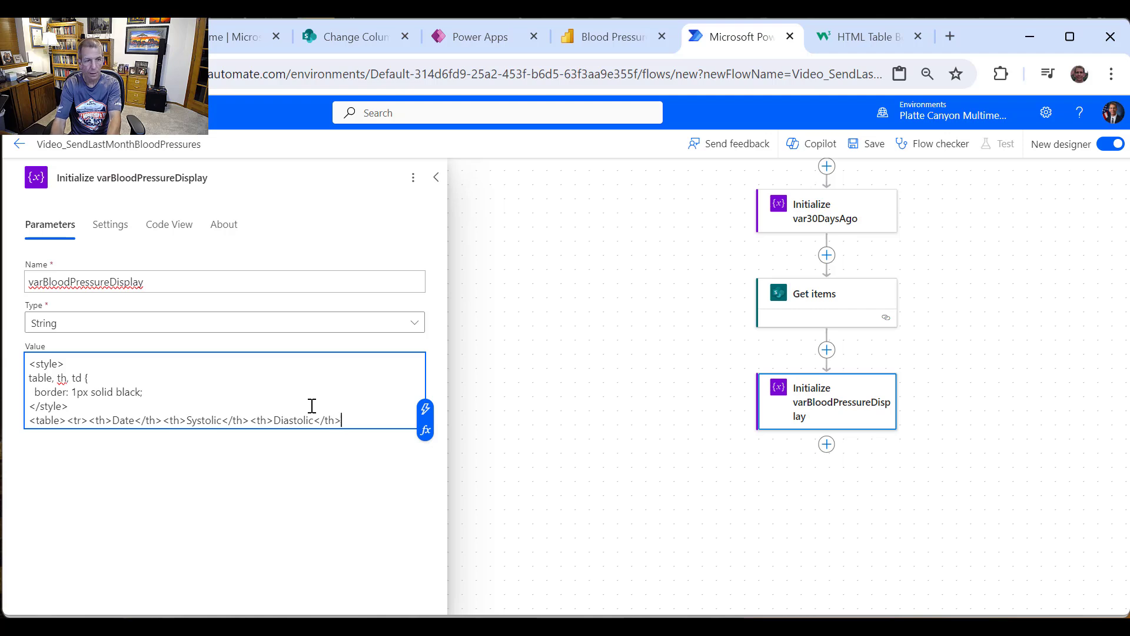
pyautogui.write('><th>')
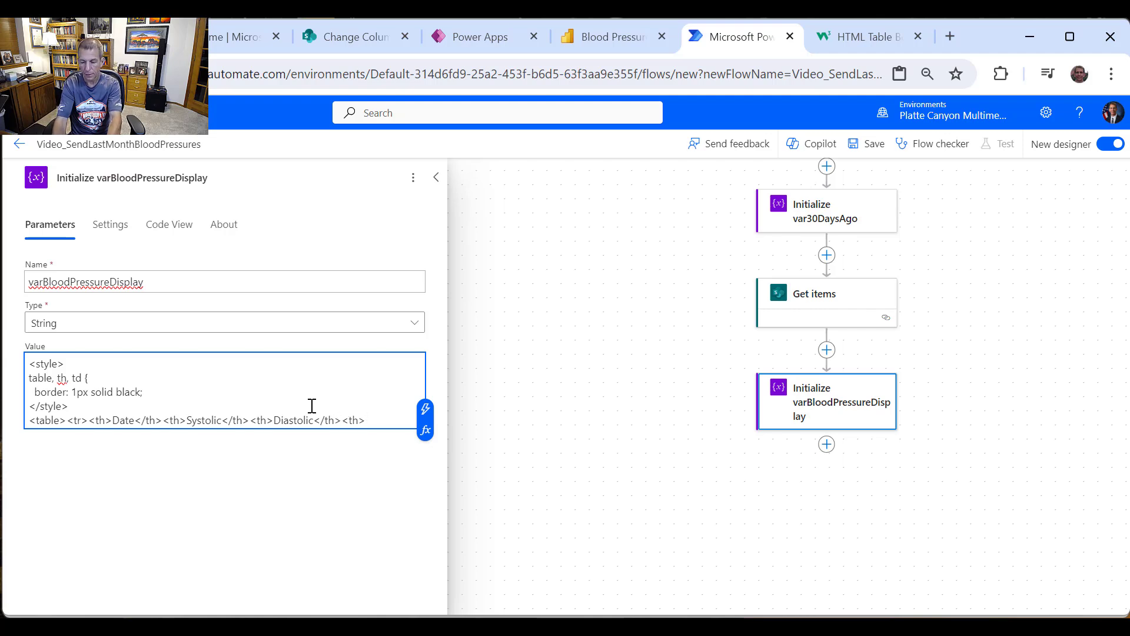
pyautogui.write('Notes')
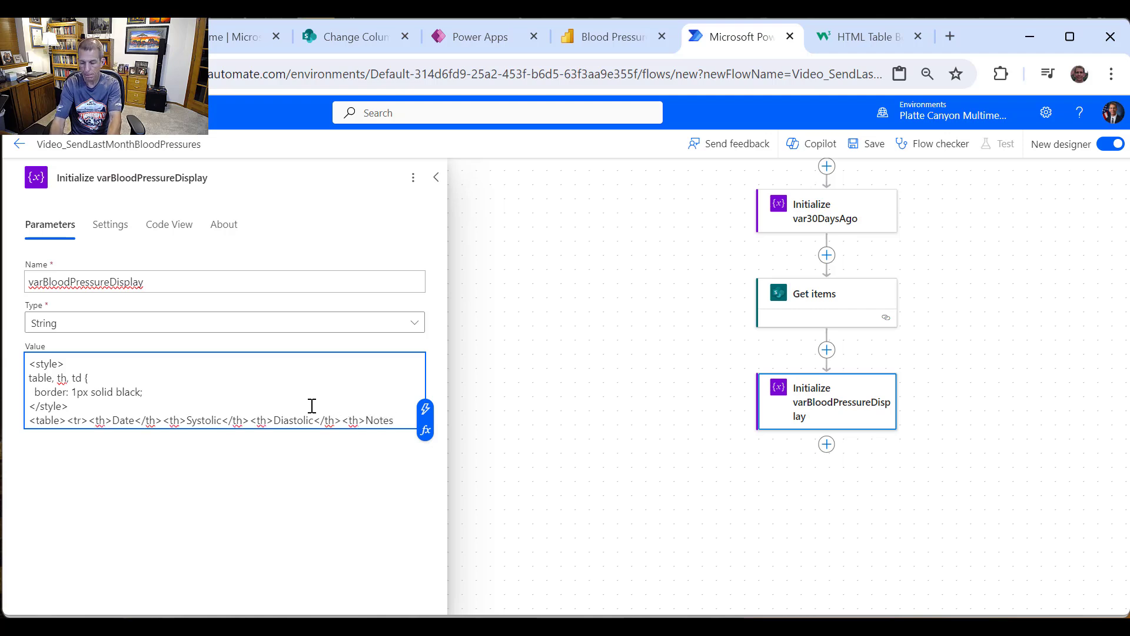
pyautogui.write('</th')
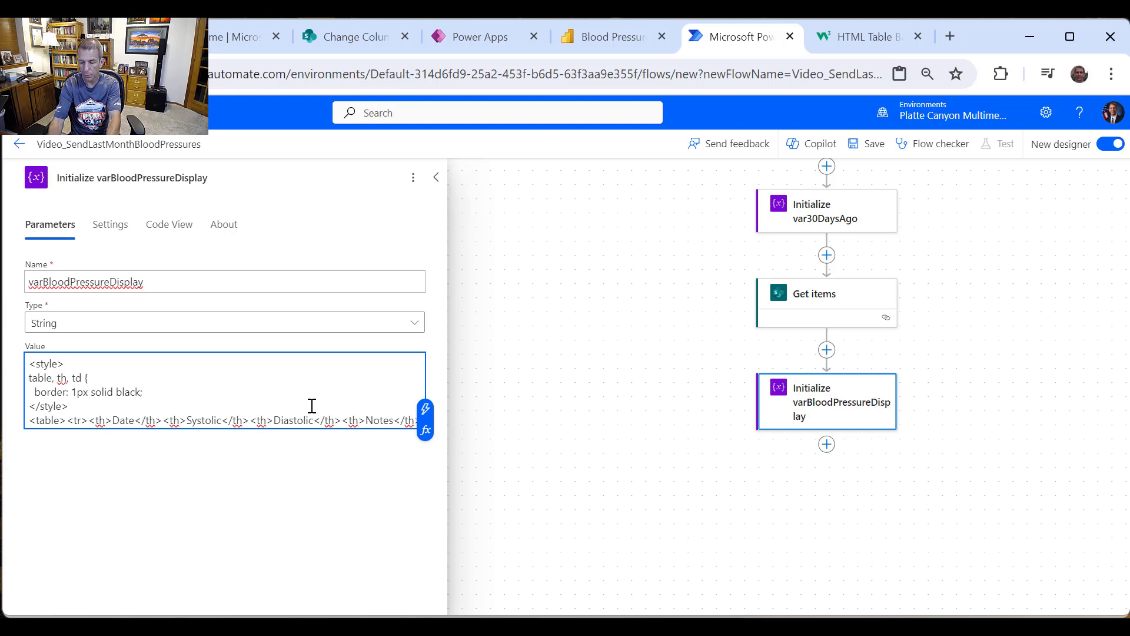
pyautogui.write('></t')
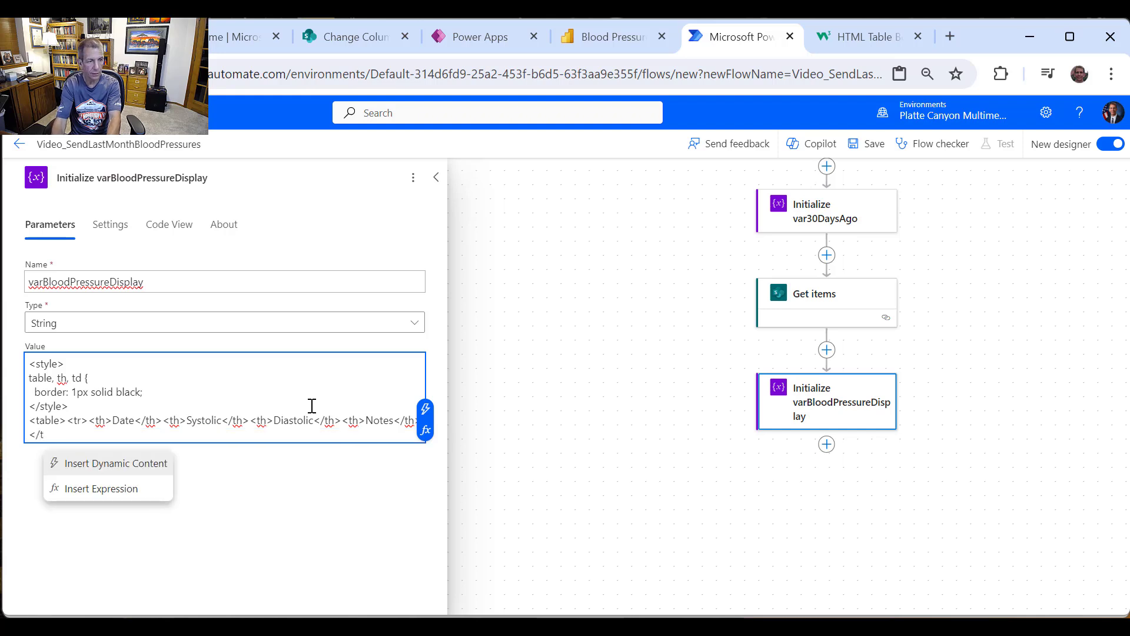
pyautogui.write('r>')
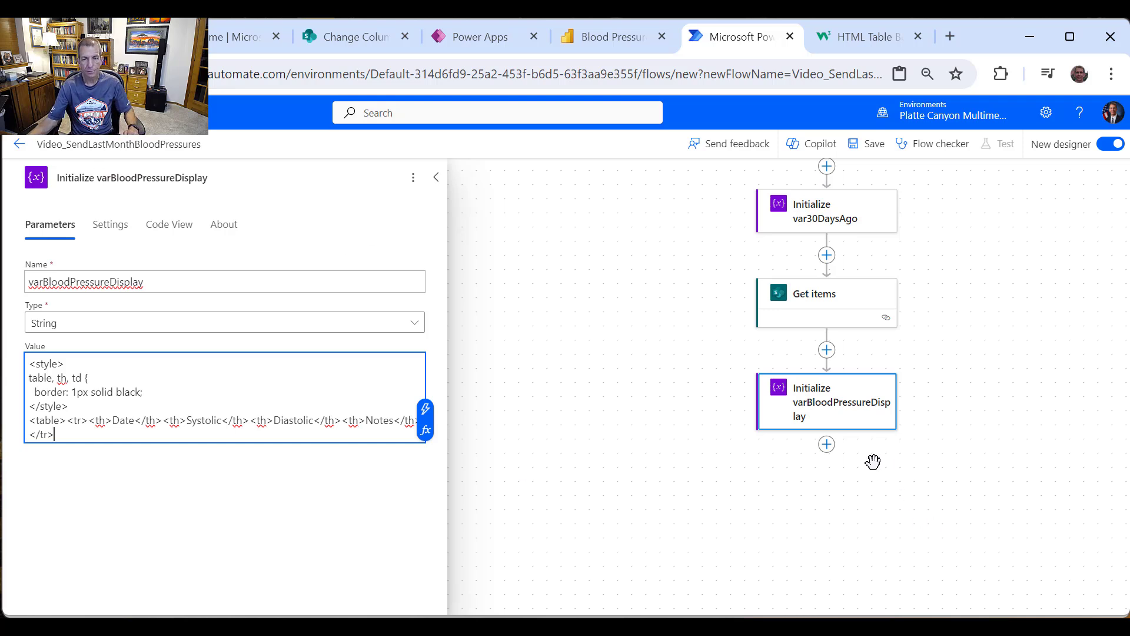
# Step: Add an Apply to each loop after the variable, named Loop through Blood Pressures
pyautogui.click(827, 444)
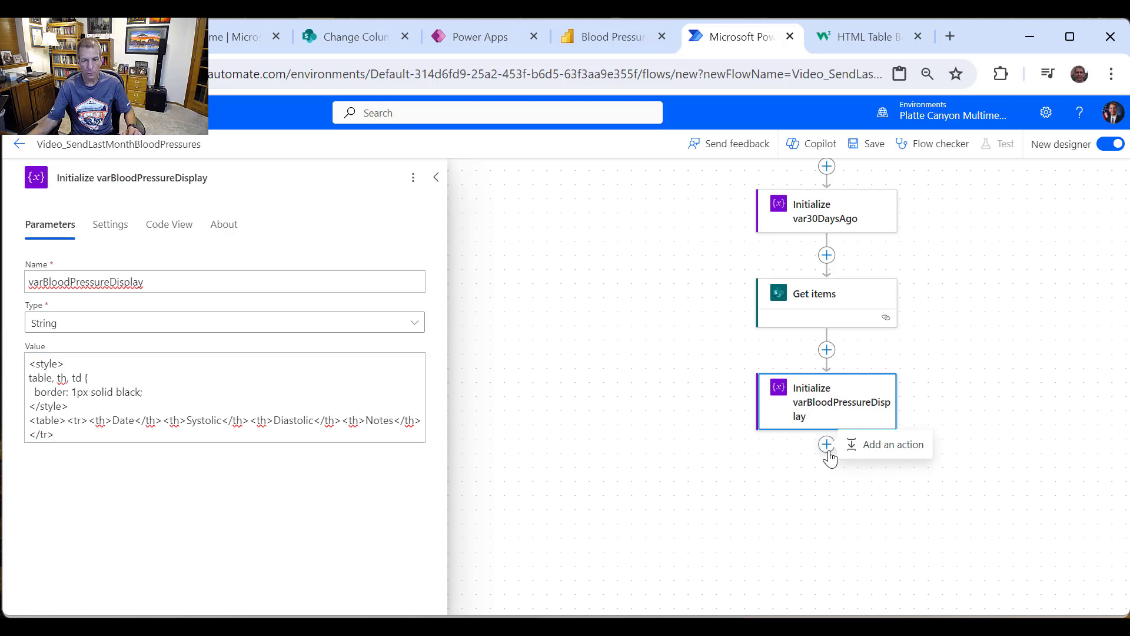
pyautogui.click(862, 451)
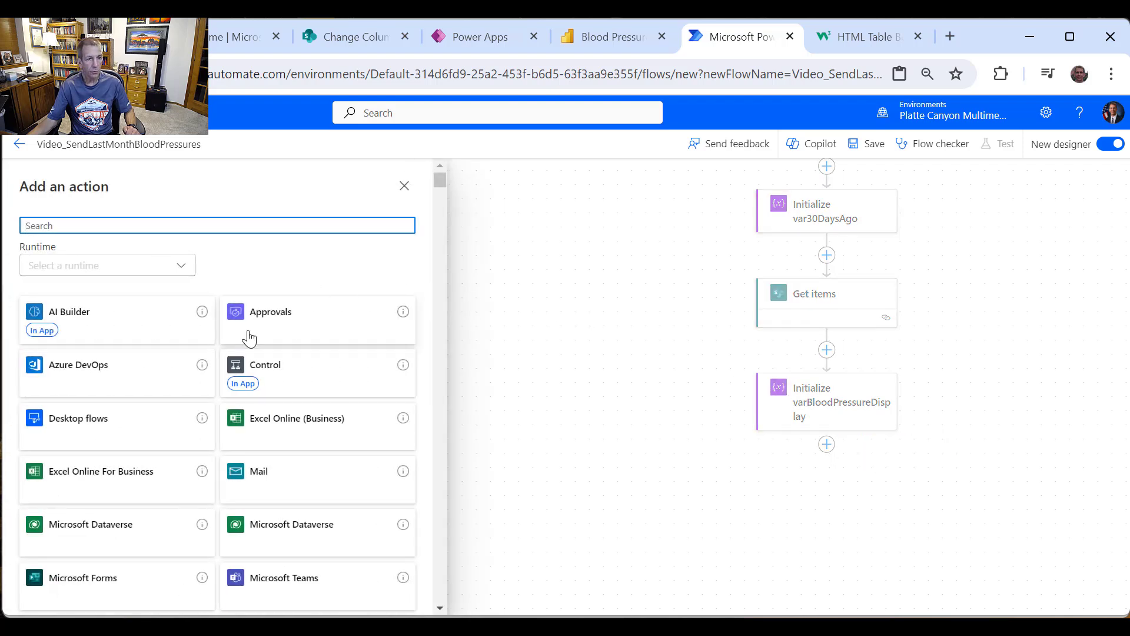
pyautogui.click(306, 371)
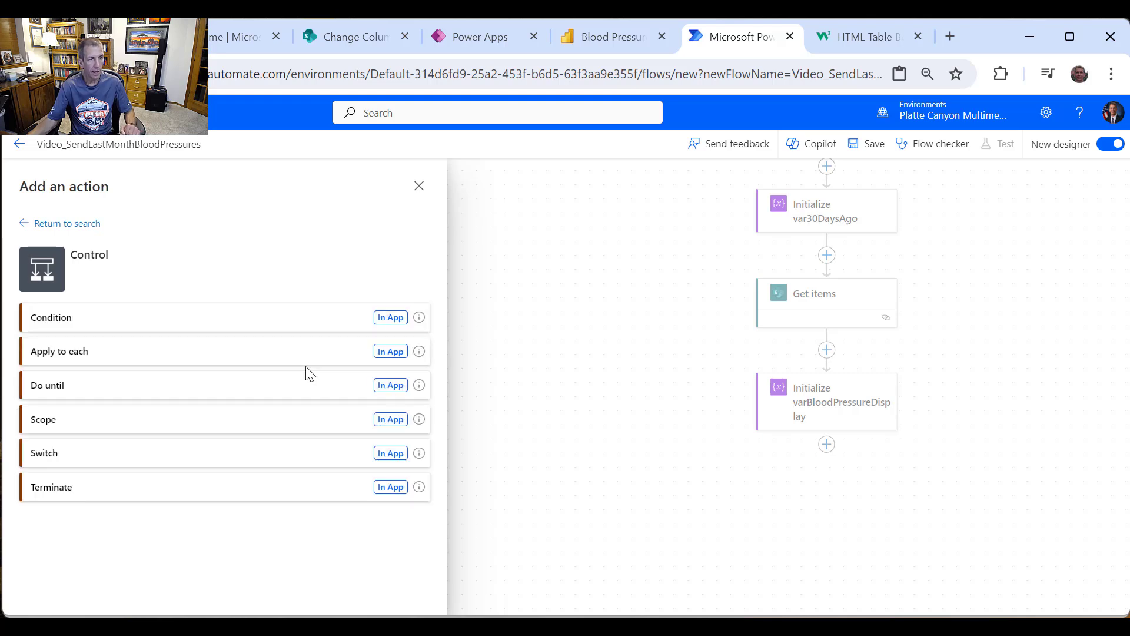
pyautogui.click(114, 353)
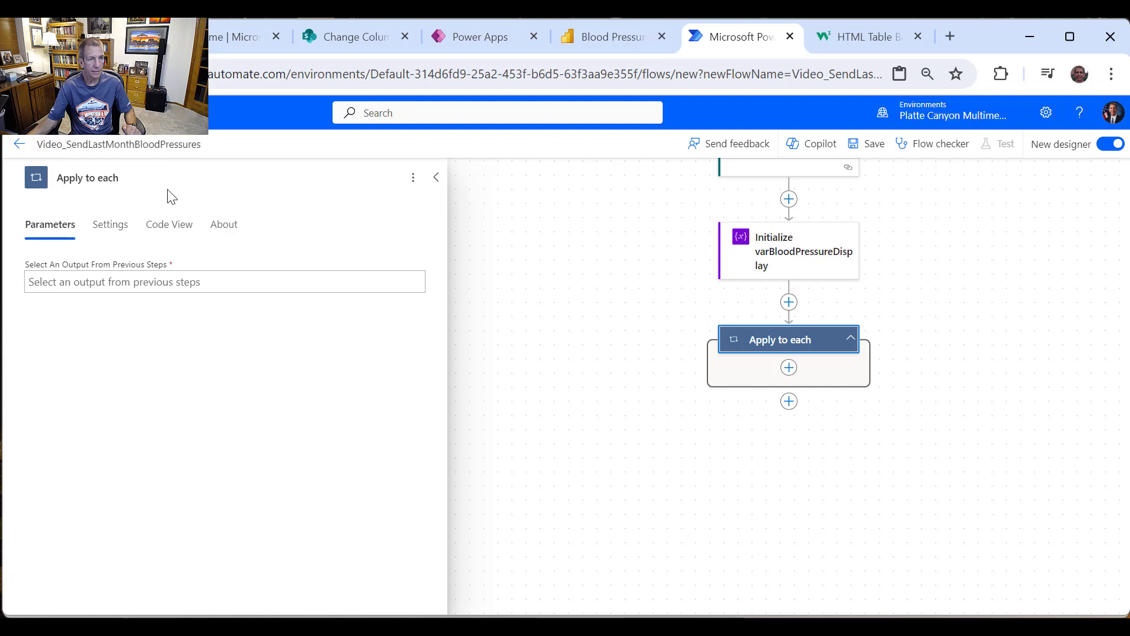
pyautogui.moveTo(163, 180); pyautogui.dragTo(55, 203)
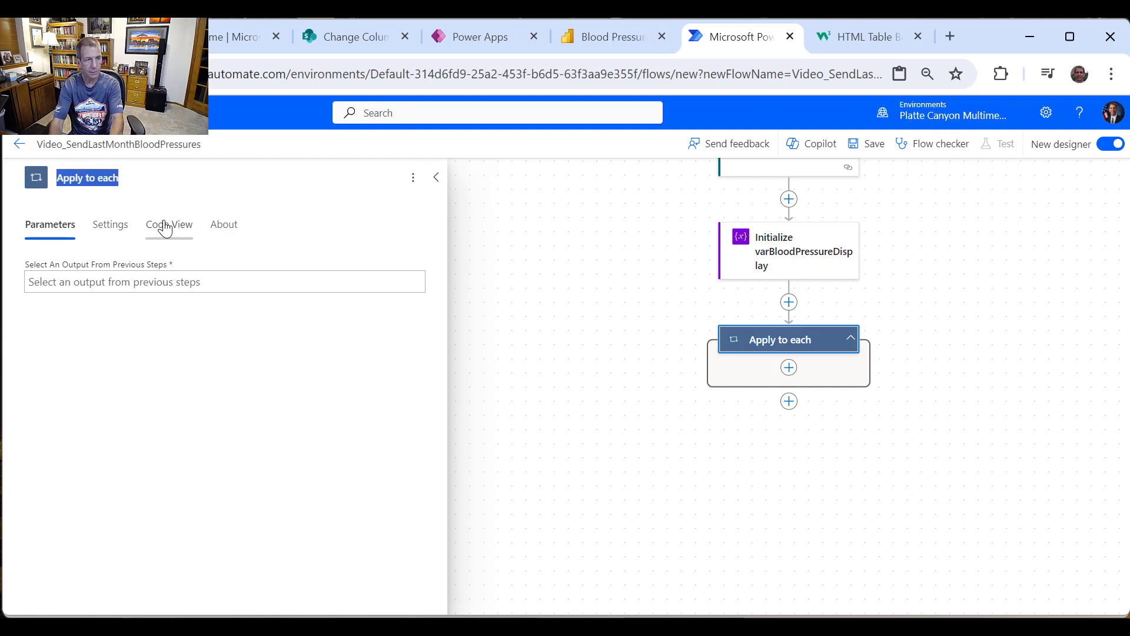
pyautogui.write('Loop through Blood')
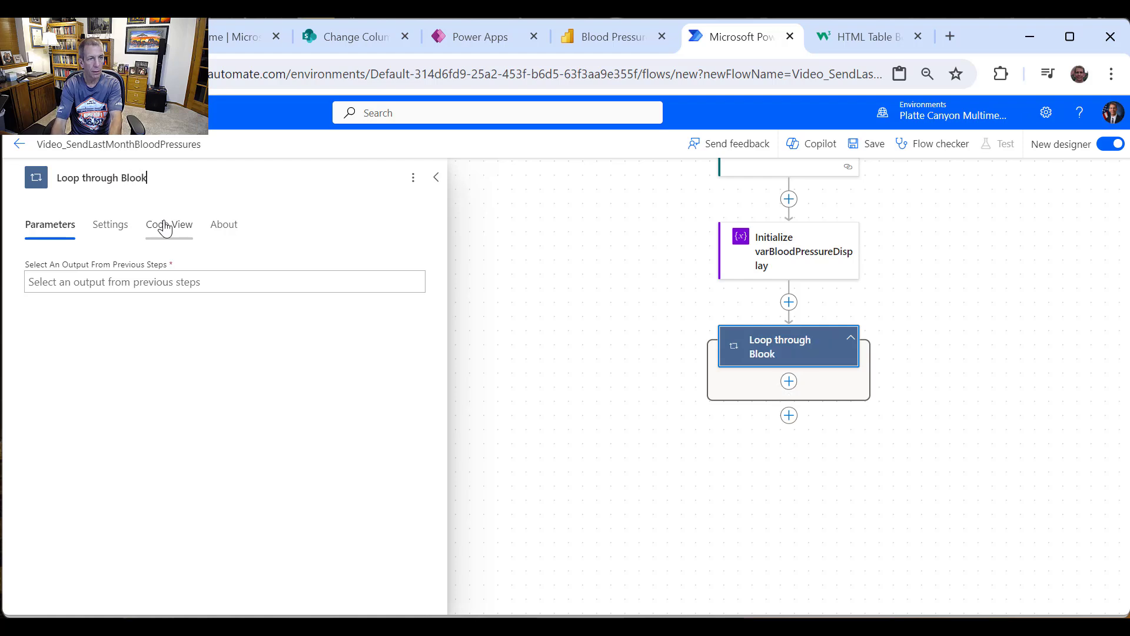
pyautogui.write(' Pressures')
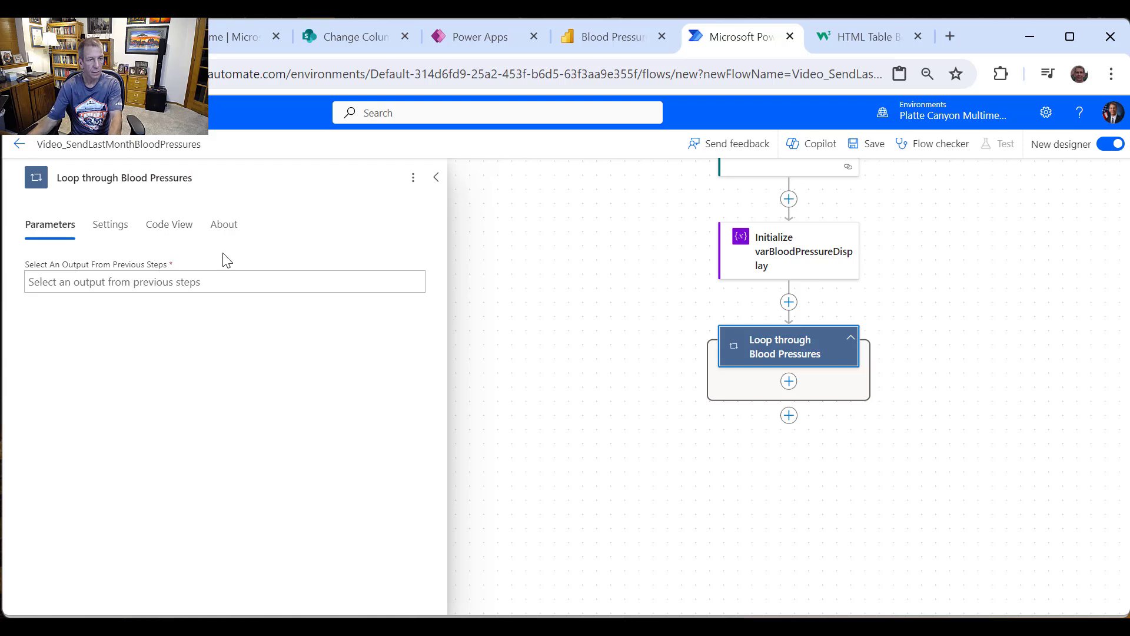
# Step: Set the loop to iterate over the Get items body/value output
pyautogui.click(209, 286)
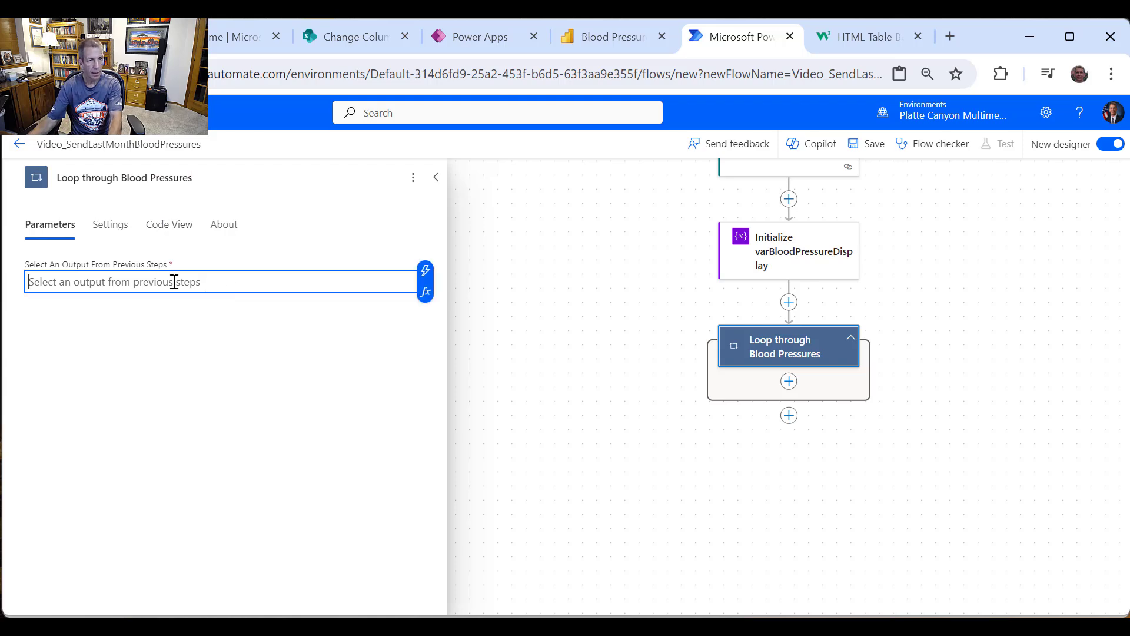
pyautogui.click(428, 275)
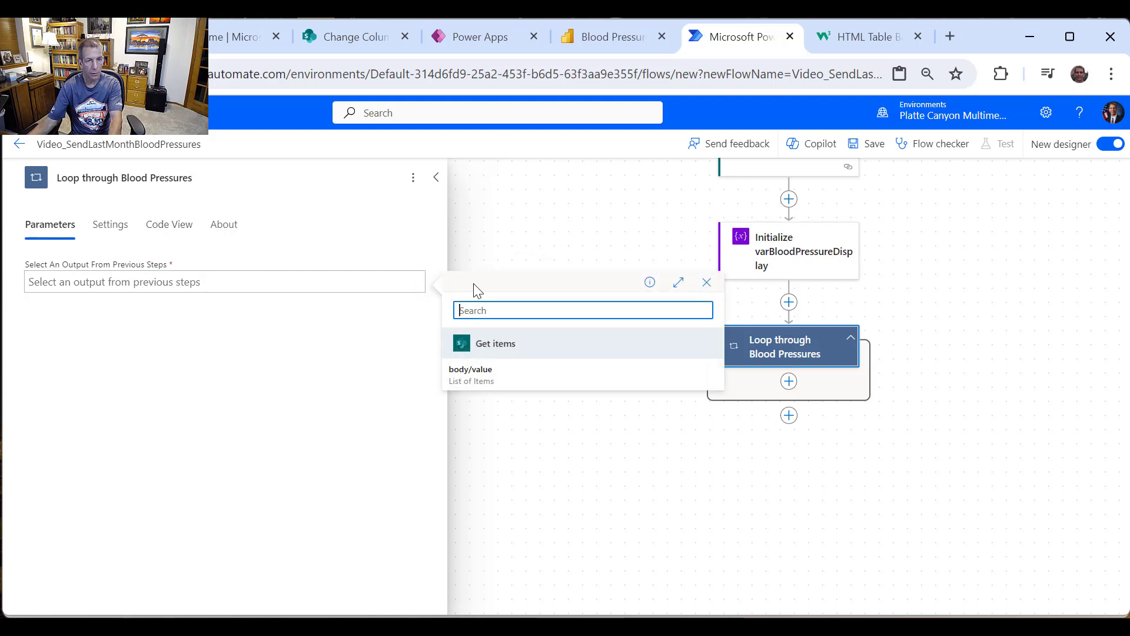
pyautogui.click(474, 370)
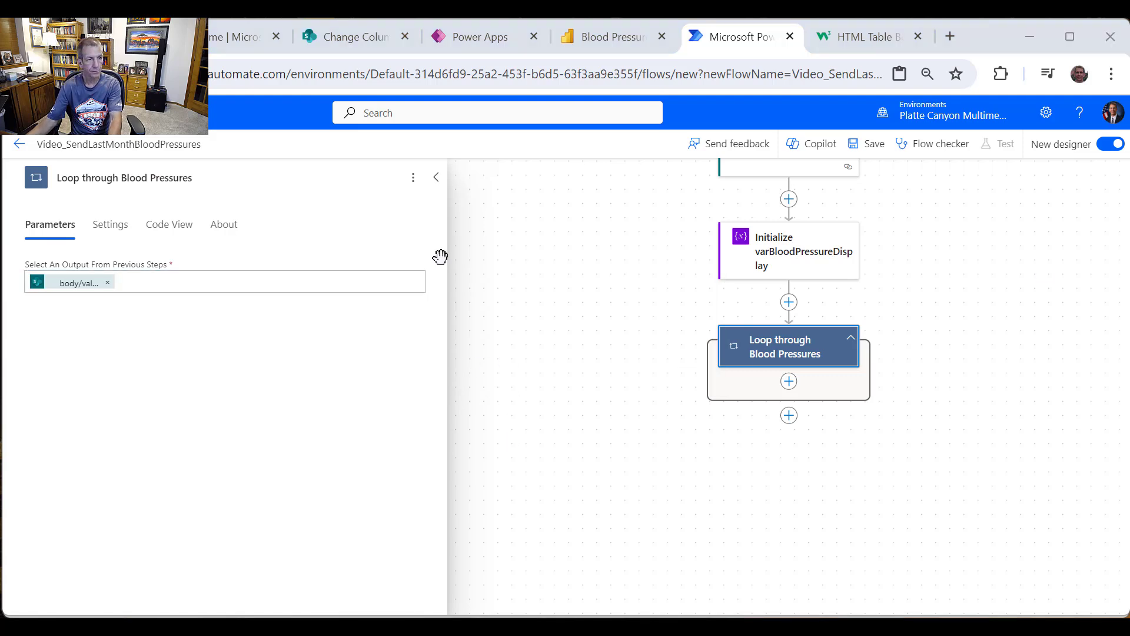
pyautogui.click(789, 382)
pyautogui.click(790, 384)
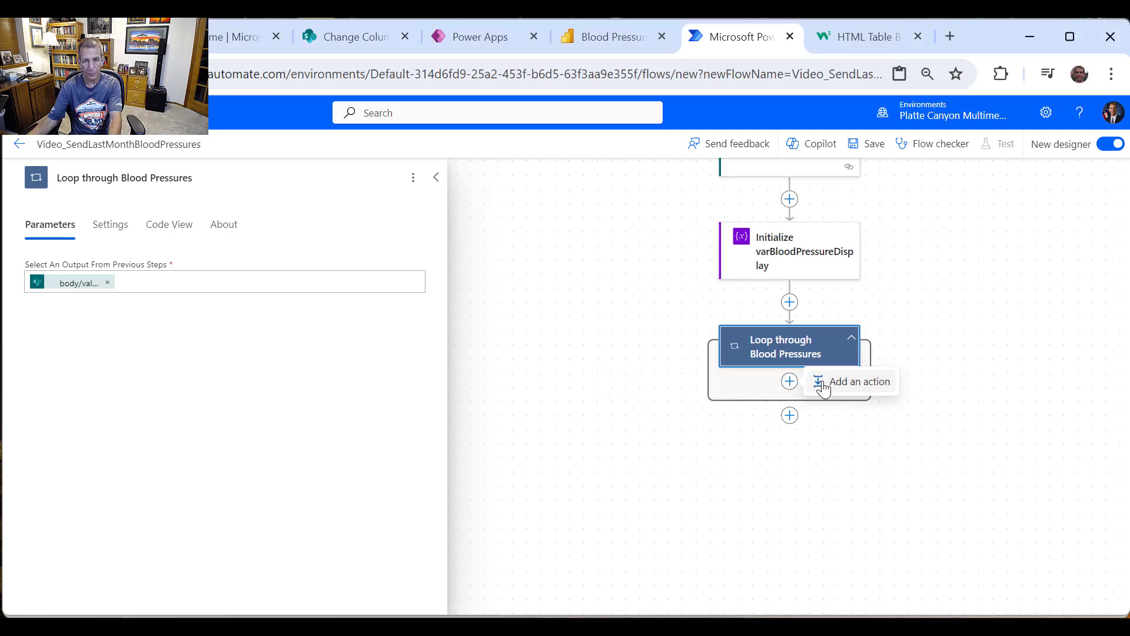
# Step: Add an Append to string variable step in the loop targeting varBloodPressureDisplay, retitled accordingly
pyautogui.click(819, 386)
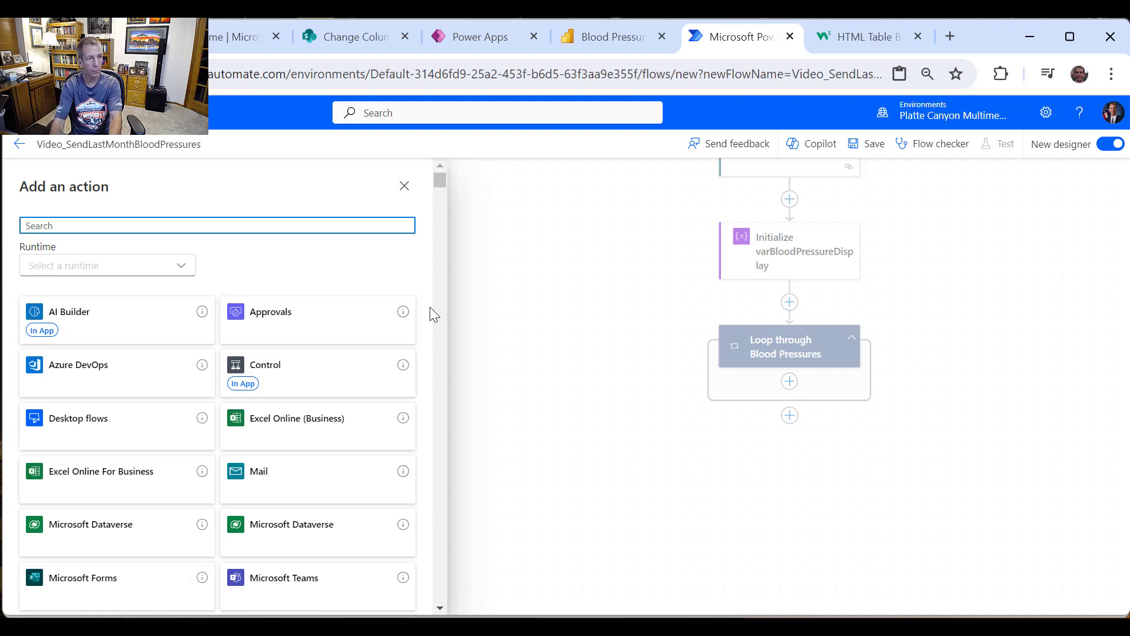
pyautogui.write('variable')
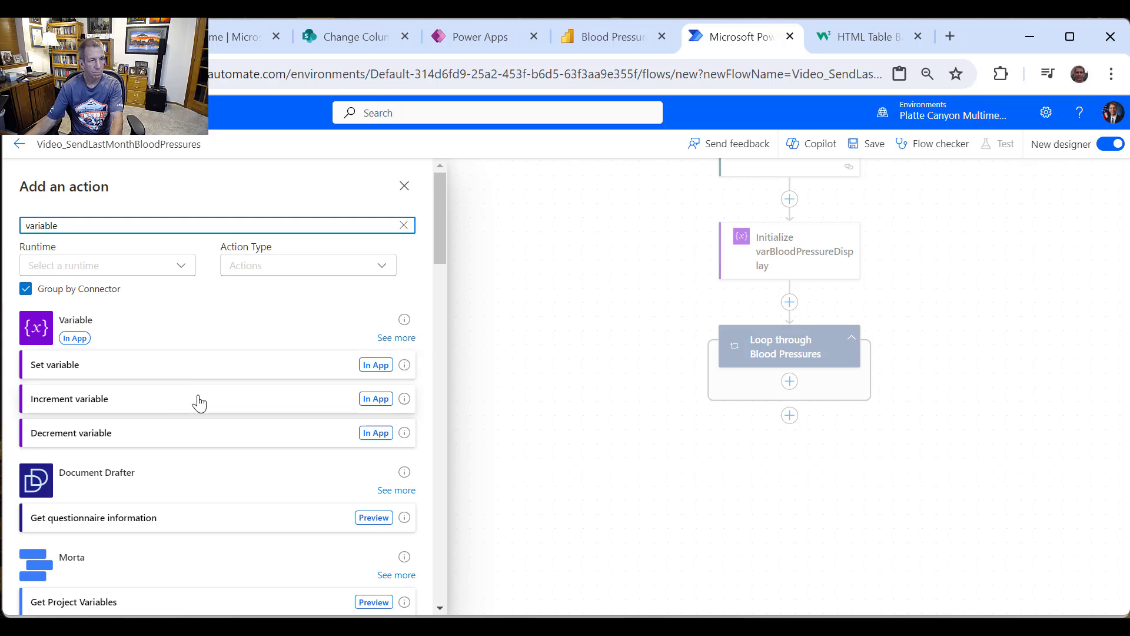
pyautogui.click(396, 338)
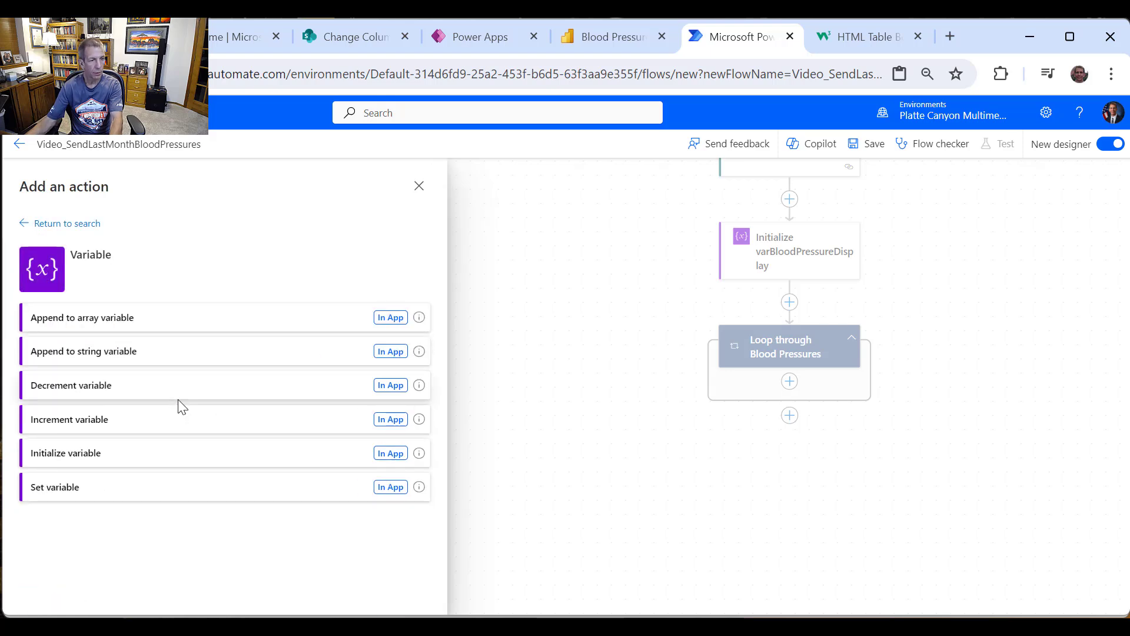
pyautogui.click(126, 353)
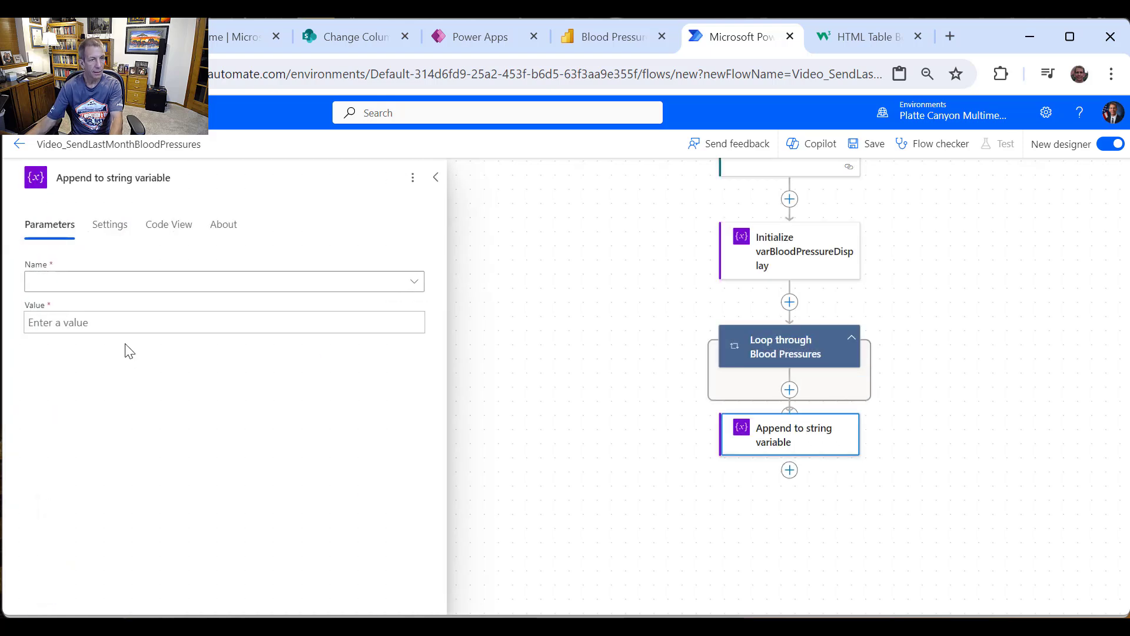
pyautogui.click(131, 282)
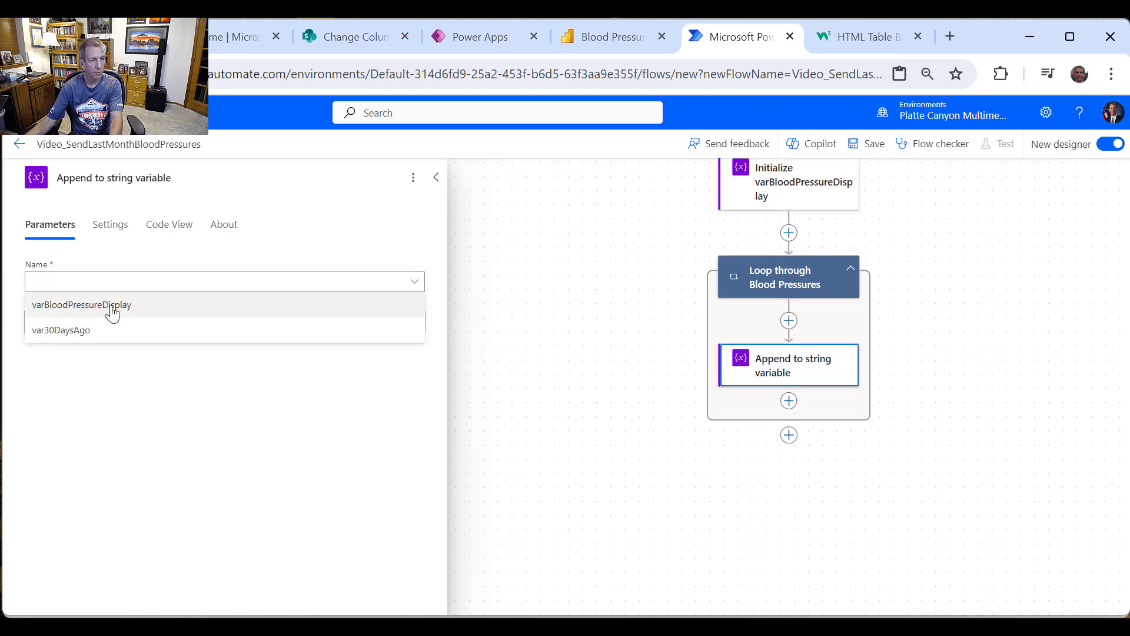
pyautogui.click(112, 311)
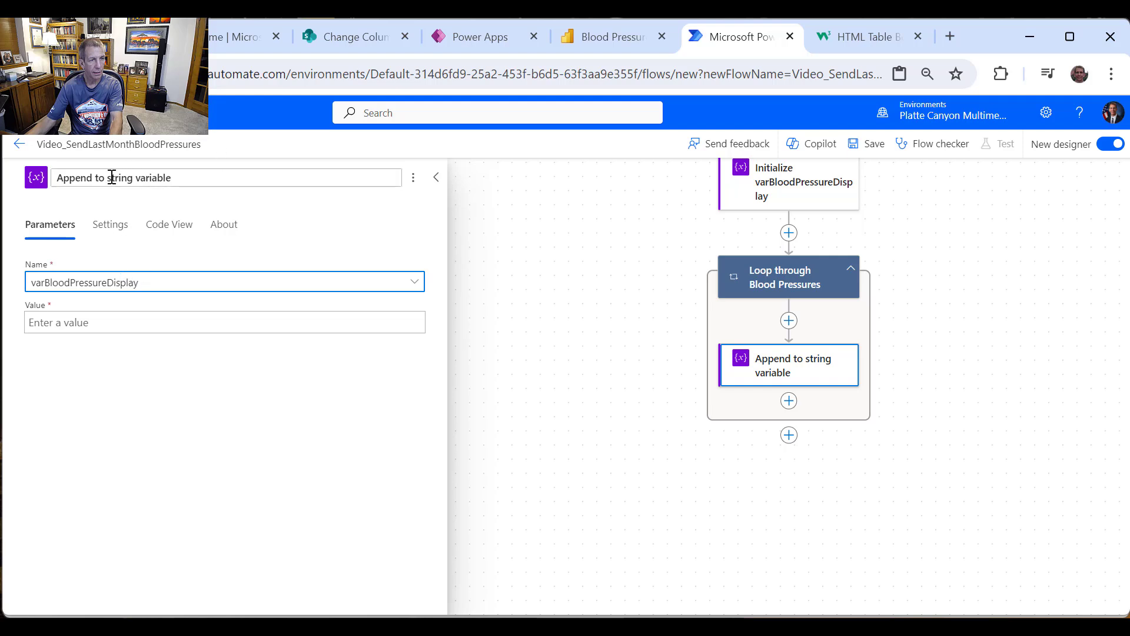
pyautogui.moveTo(108, 177); pyautogui.dragTo(356, 167)
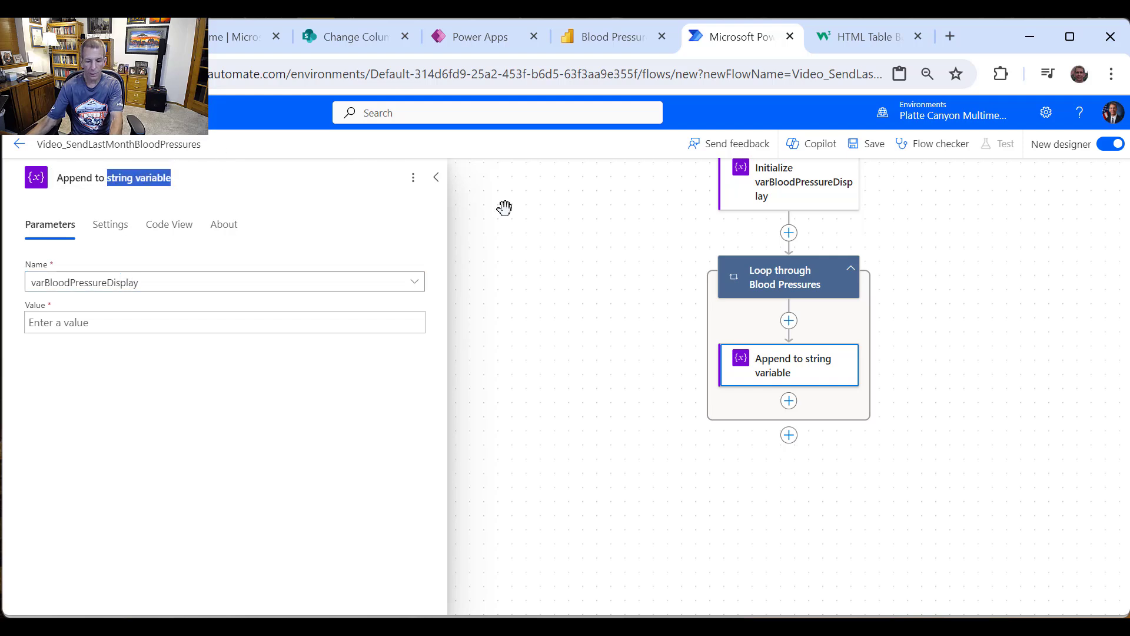
pyautogui.write('varBloo')
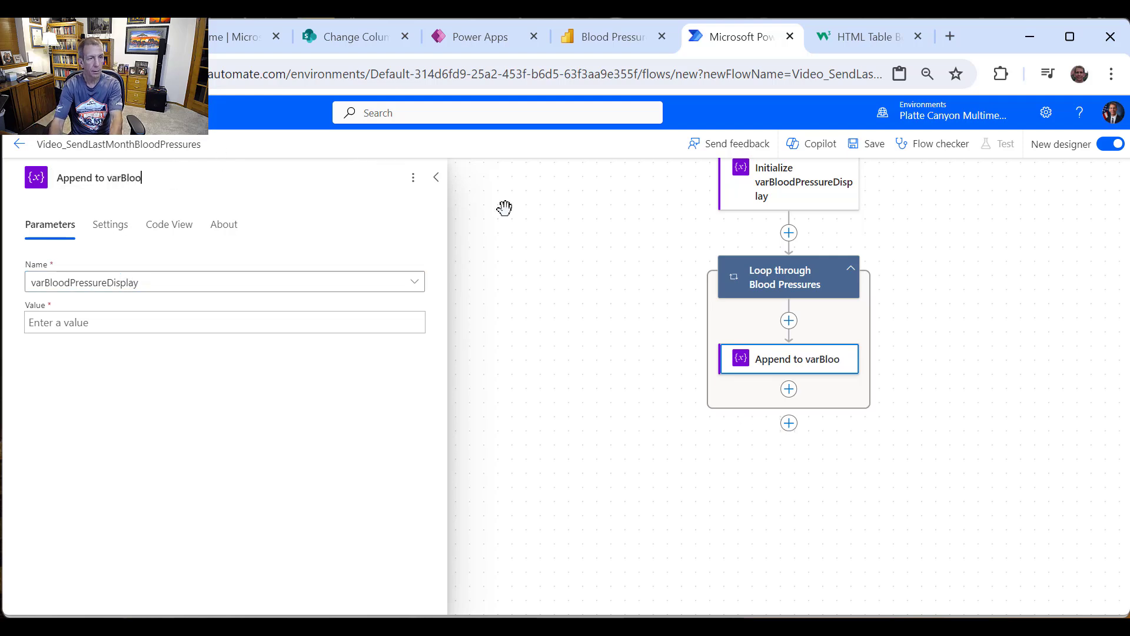
pyautogui.write('dPressure')
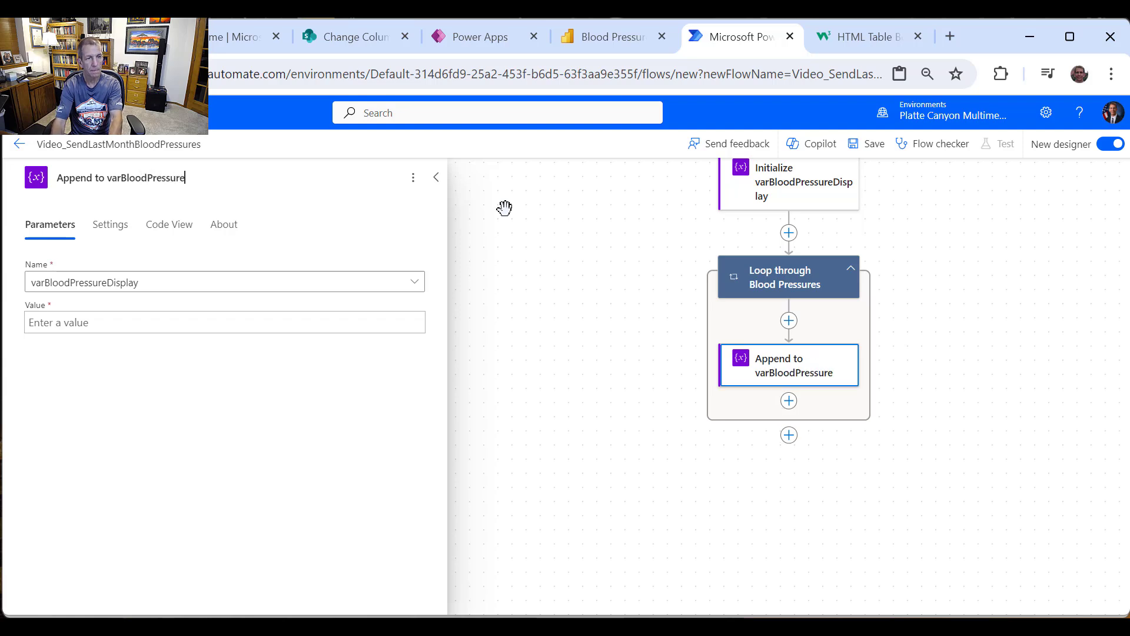
pyautogui.write('Display')
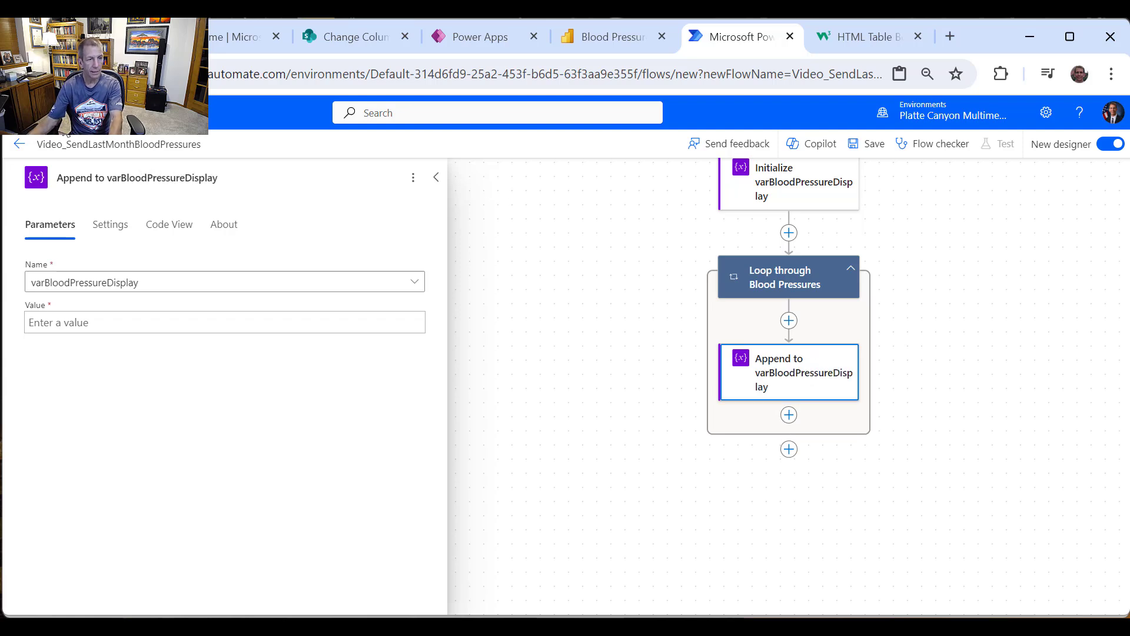
# Step: Begin the appended value with <tr> <td>
pyautogui.click(130, 324)
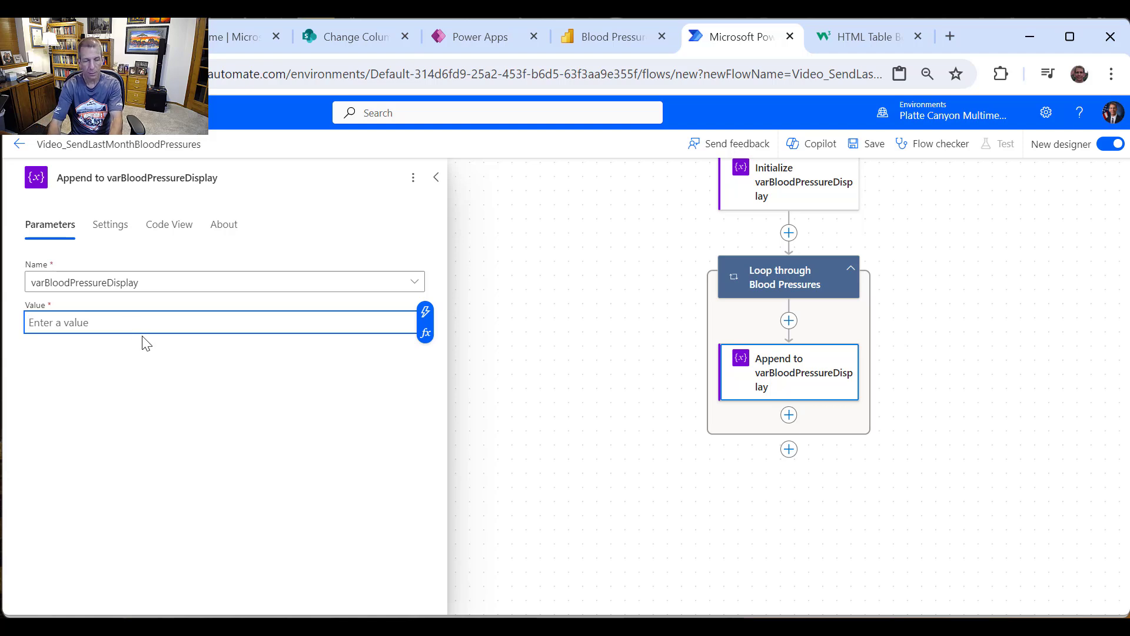
pyautogui.write('t')
pyautogui.press('BackSpace')
pyautogui.press('BackSpace')
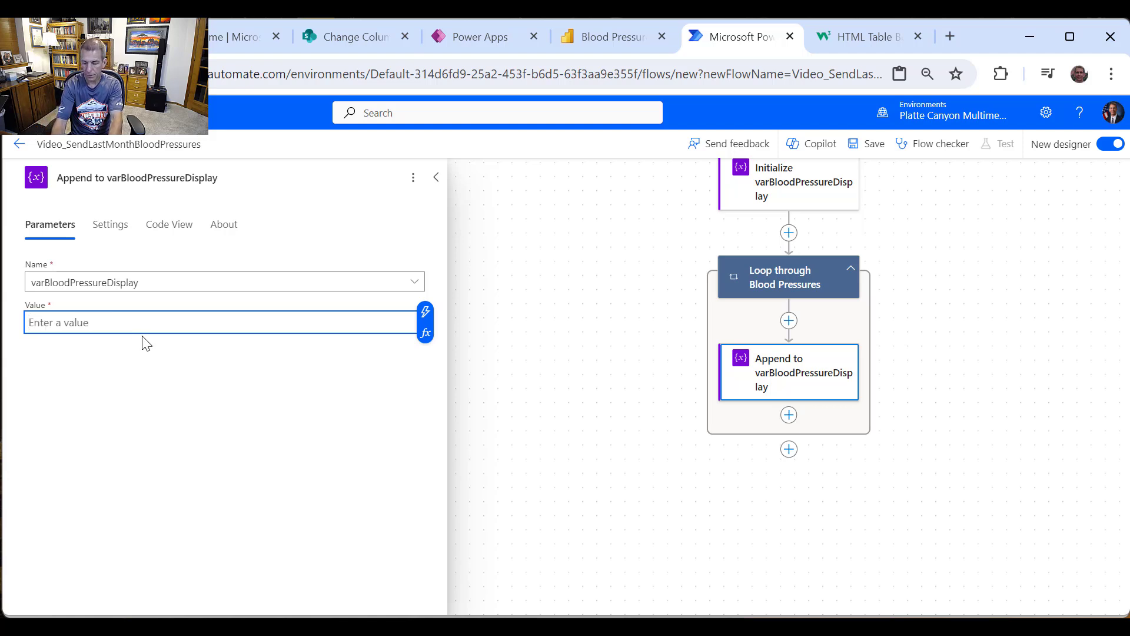
pyautogui.write('<tr> <td>')
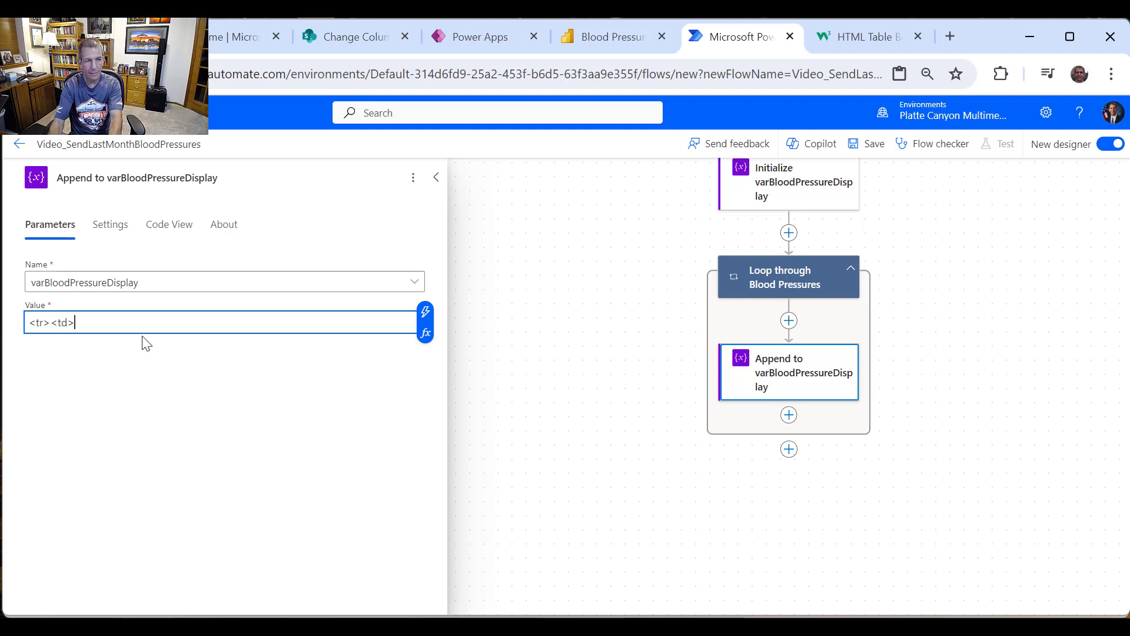
pyautogui.moveTo(73, 327); pyautogui.dragTo(53, 320)
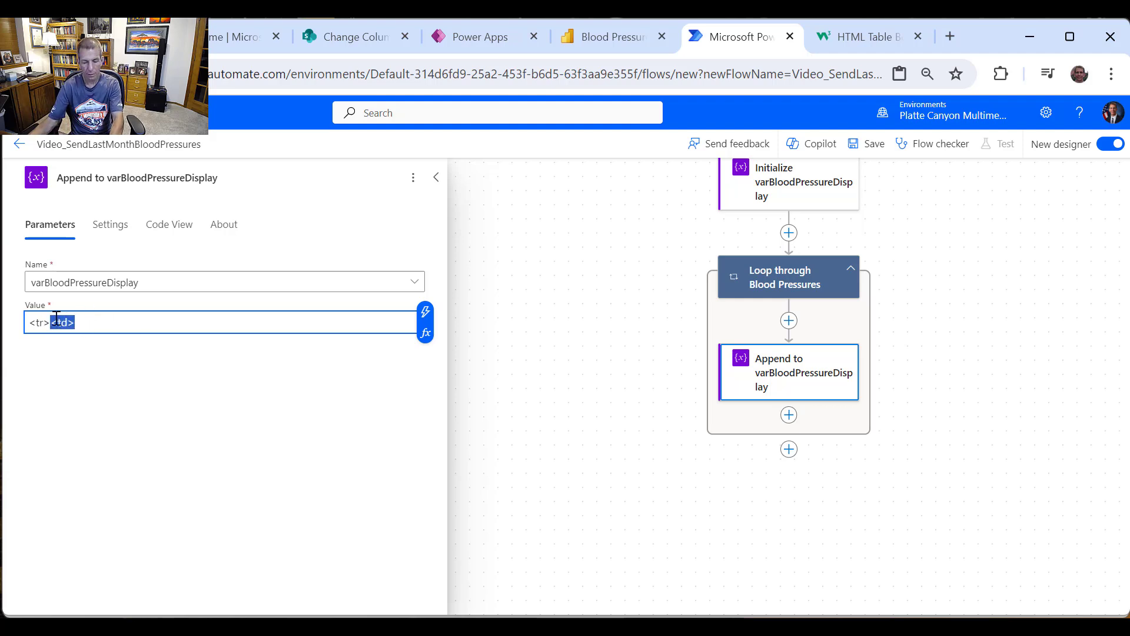
pyautogui.click(426, 312)
pyautogui.scroll(-2, 565, 439)
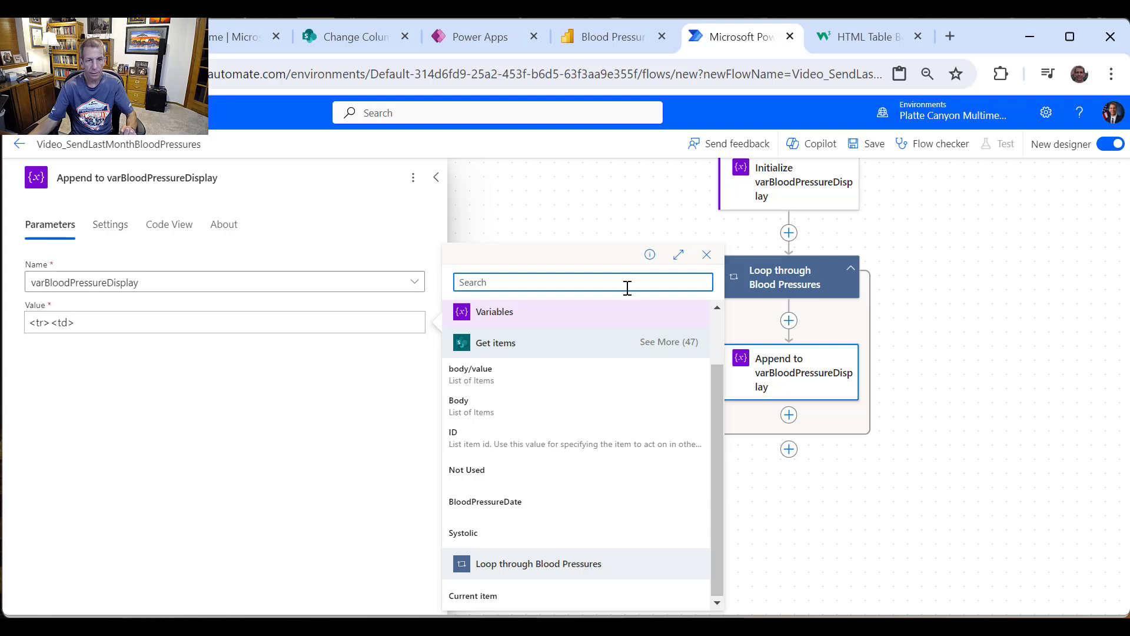
pyautogui.click(706, 255)
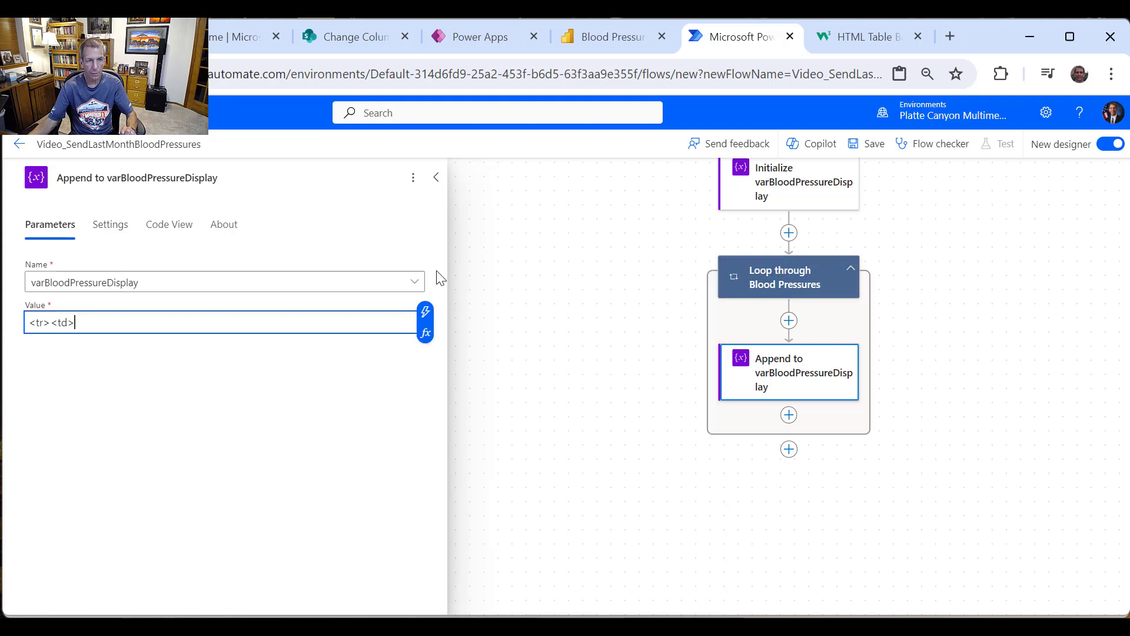
# Step: Insert the expression formatDateTime(item()?['BloodPressureDate'], 'g') into the appended value
pyautogui.click(425, 336)
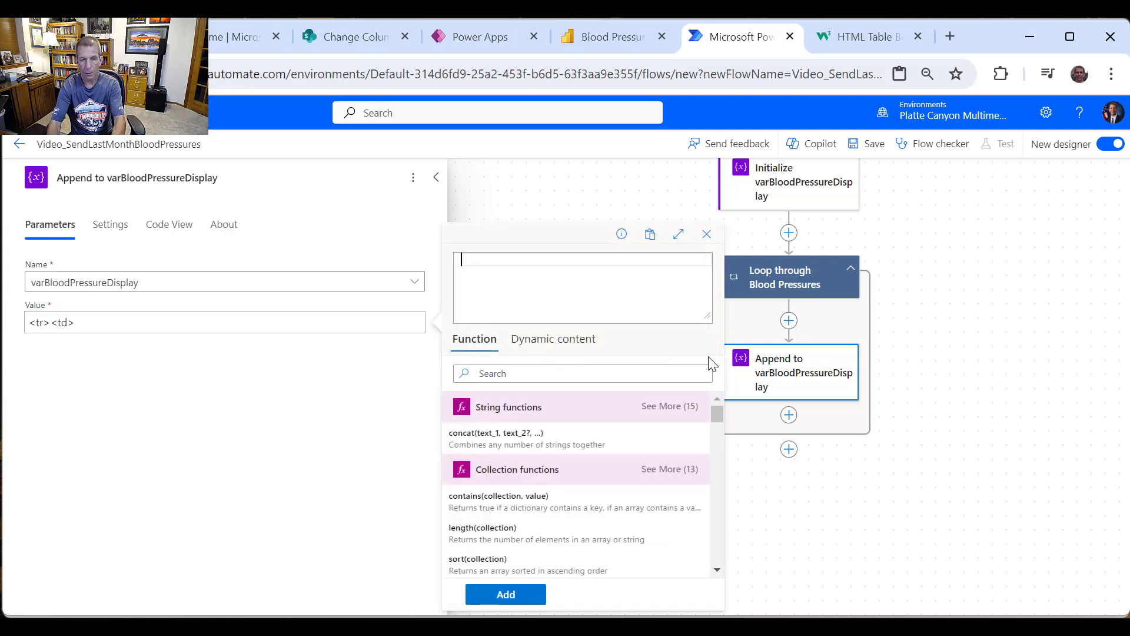
pyautogui.write('format')
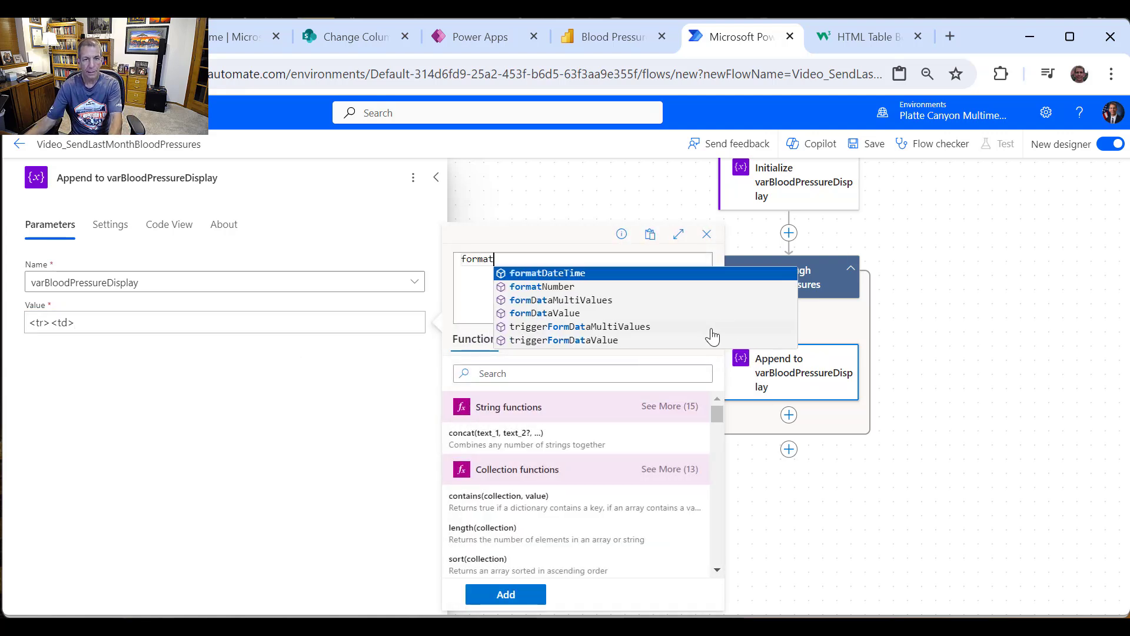
pyautogui.press('Return')
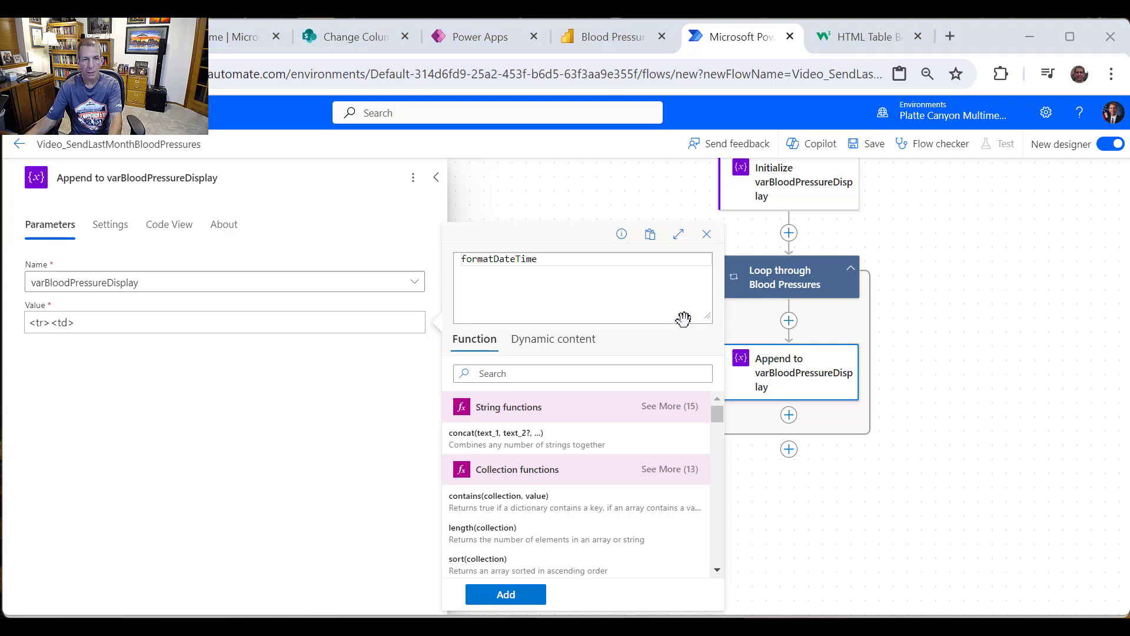
pyautogui.click(574, 257)
pyautogui.write('(')
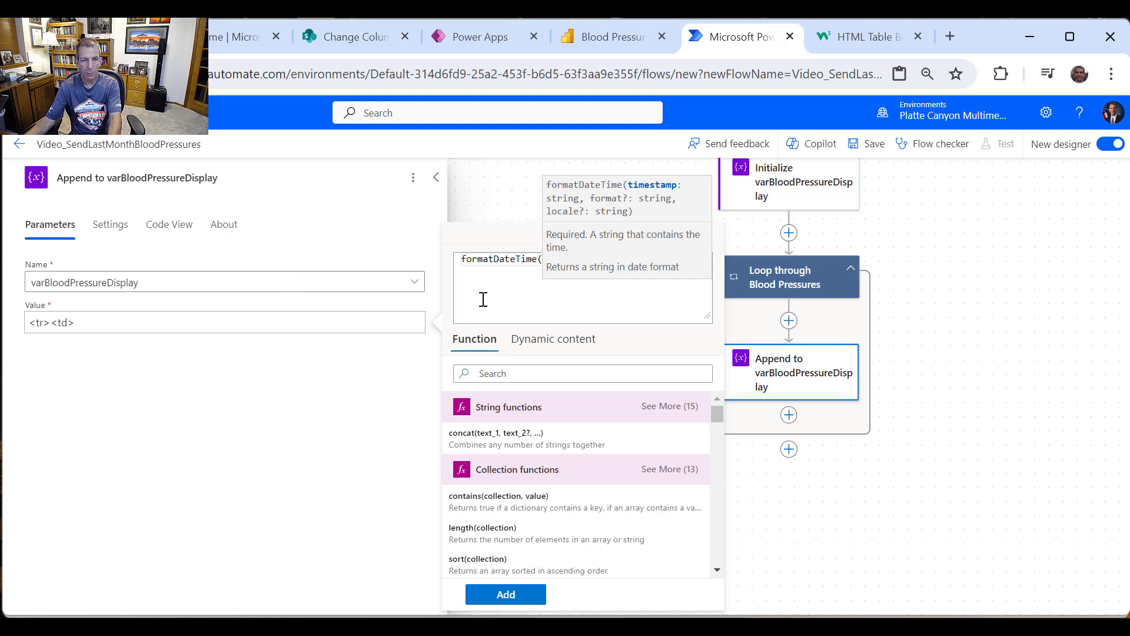
pyautogui.click(539, 346)
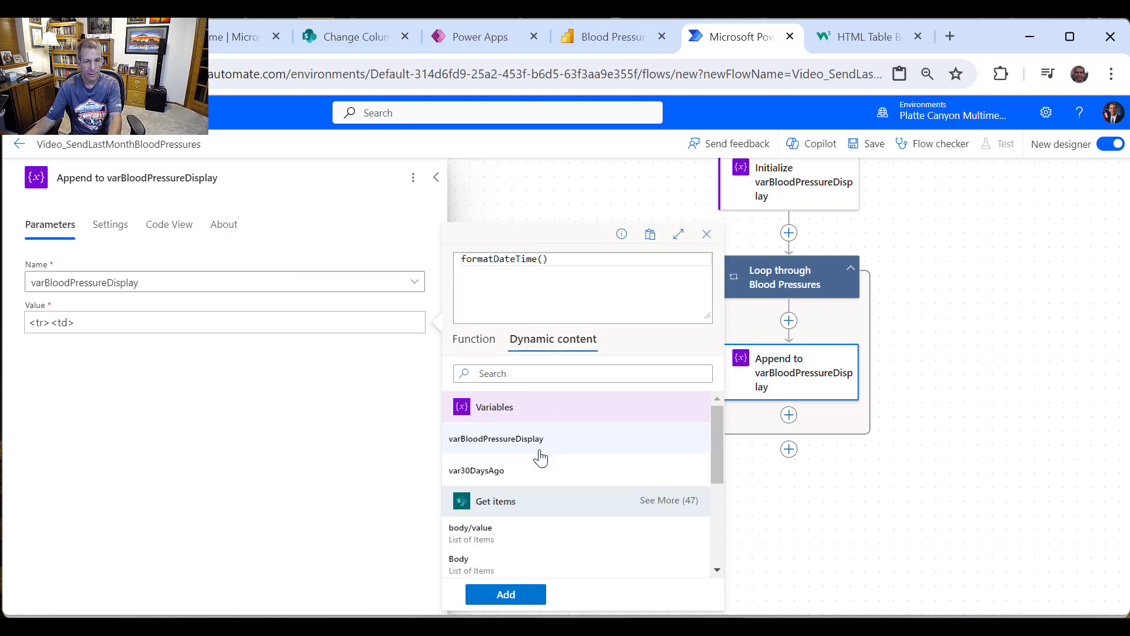
pyautogui.scroll(-5, 530, 480)
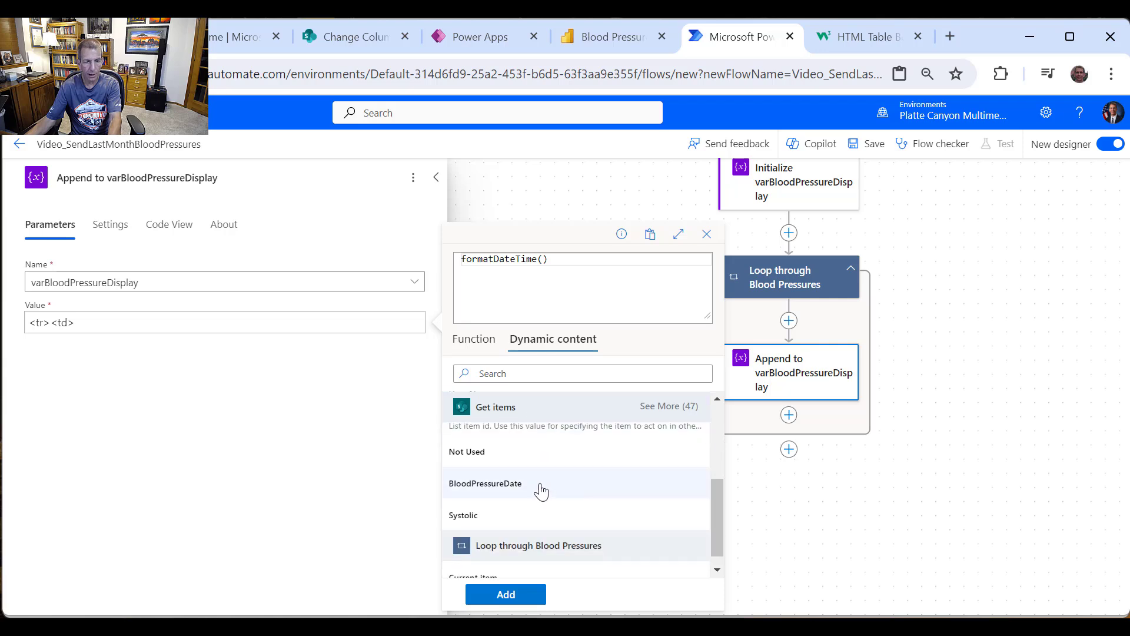
pyautogui.click(522, 484)
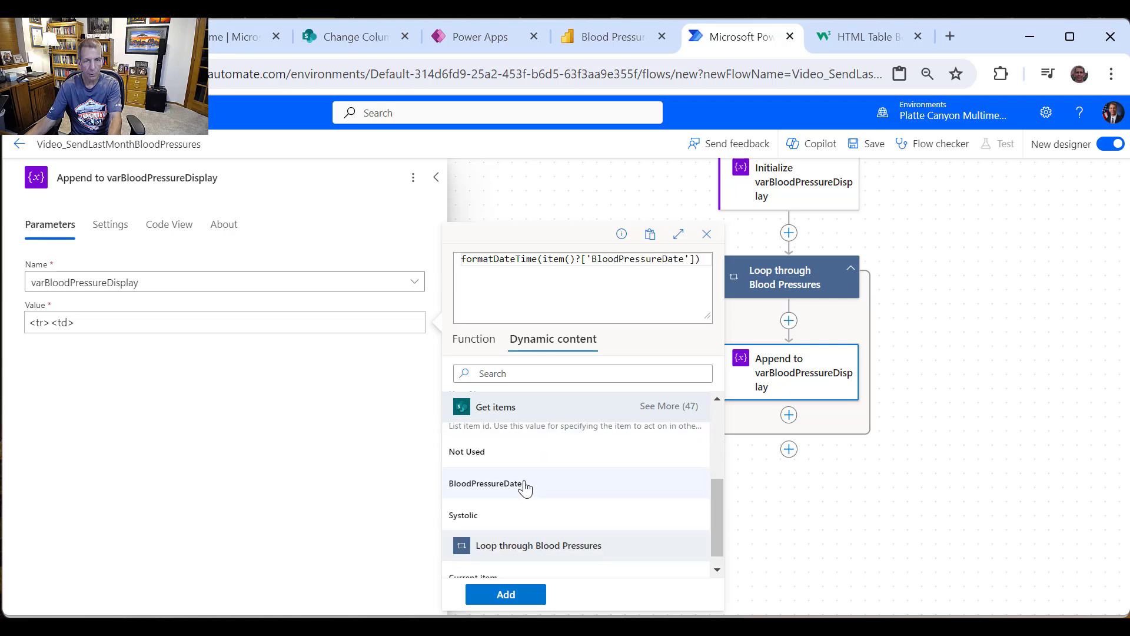
pyautogui.click(468, 340)
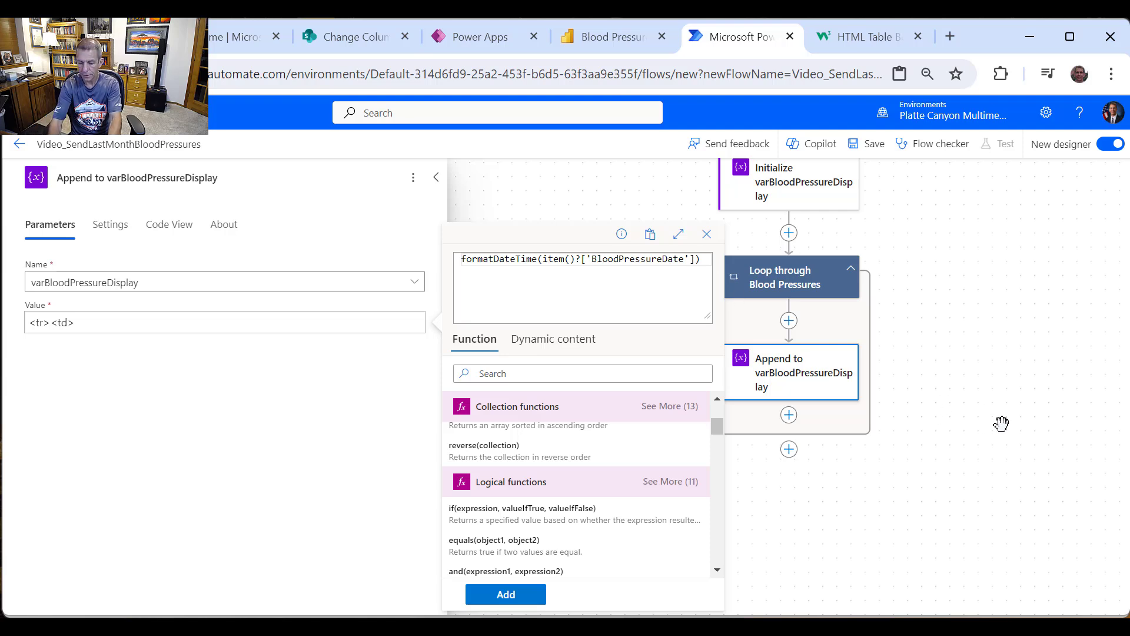
pyautogui.write(', ')
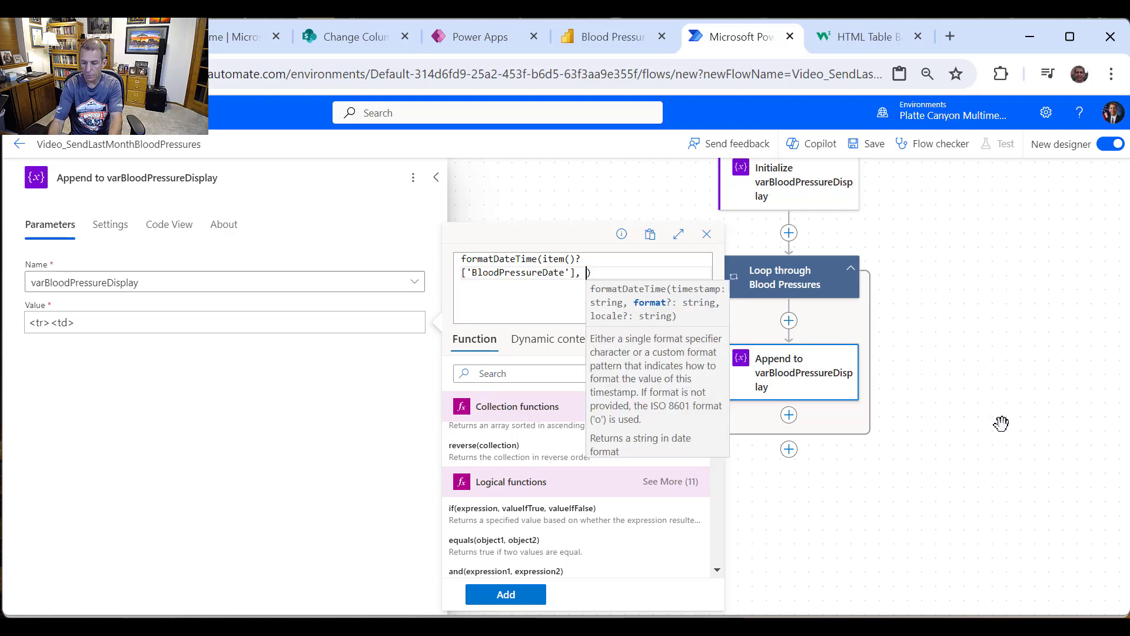
pyautogui.write("'g")
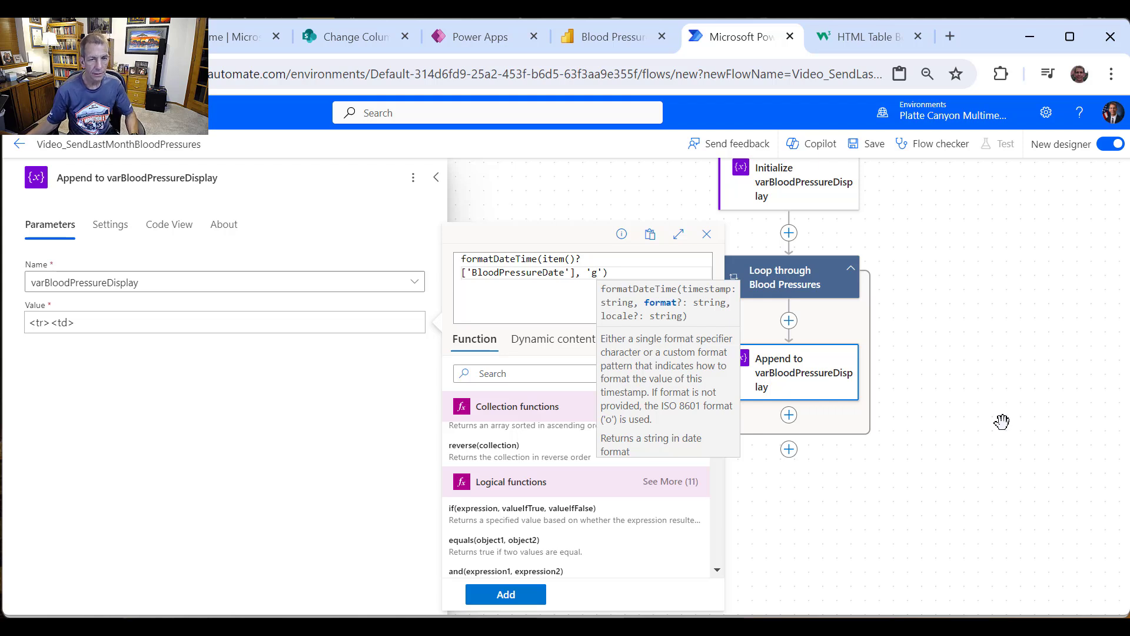
pyautogui.write("')")
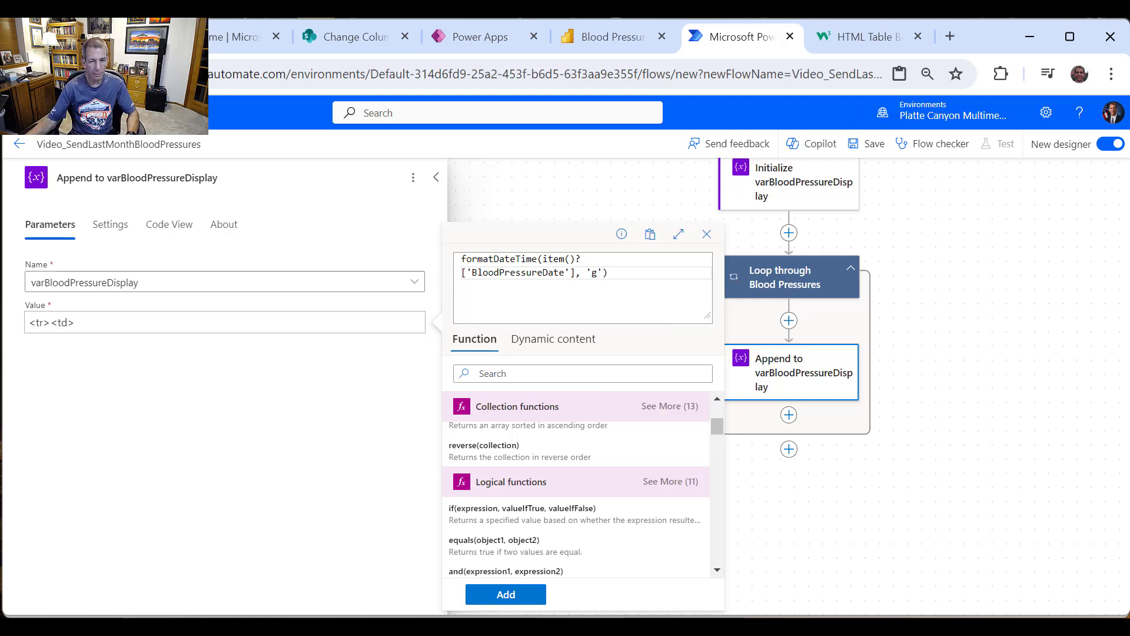
pyautogui.click(506, 594)
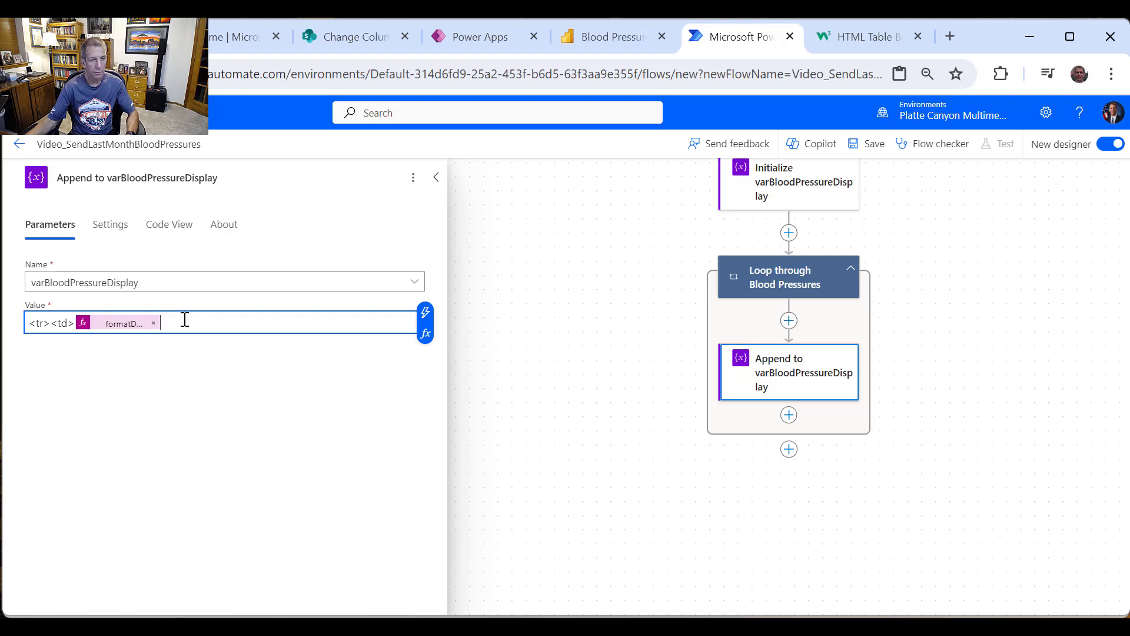
# Step: Append </td><td> cells holding the Systolic and Diastolic fields to the value
pyautogui.write('</td')
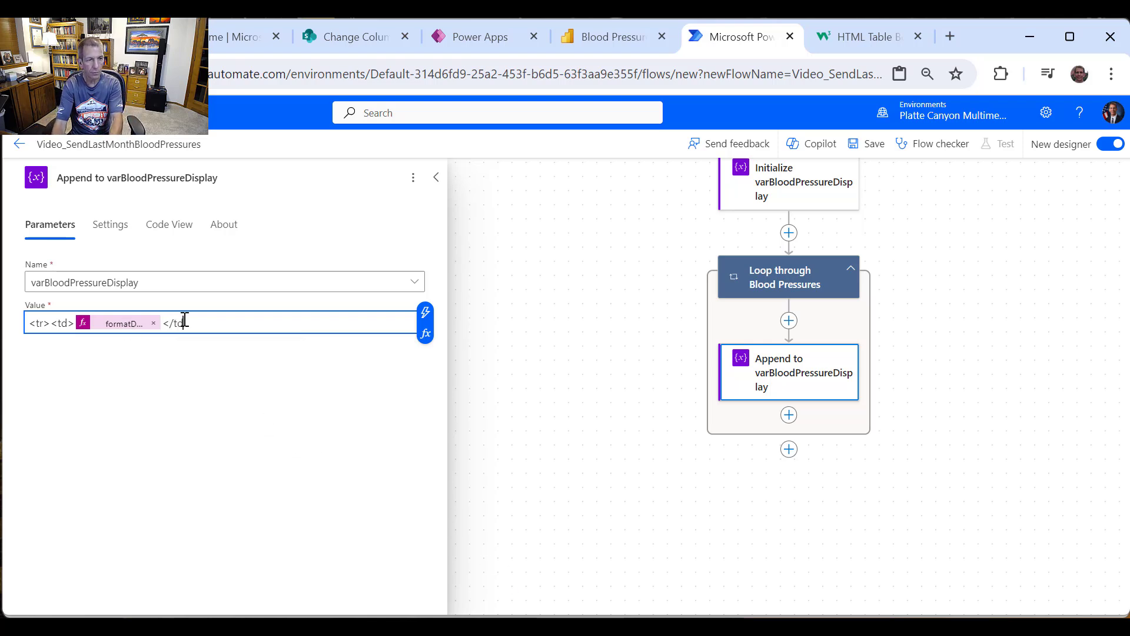
pyautogui.write('><td>')
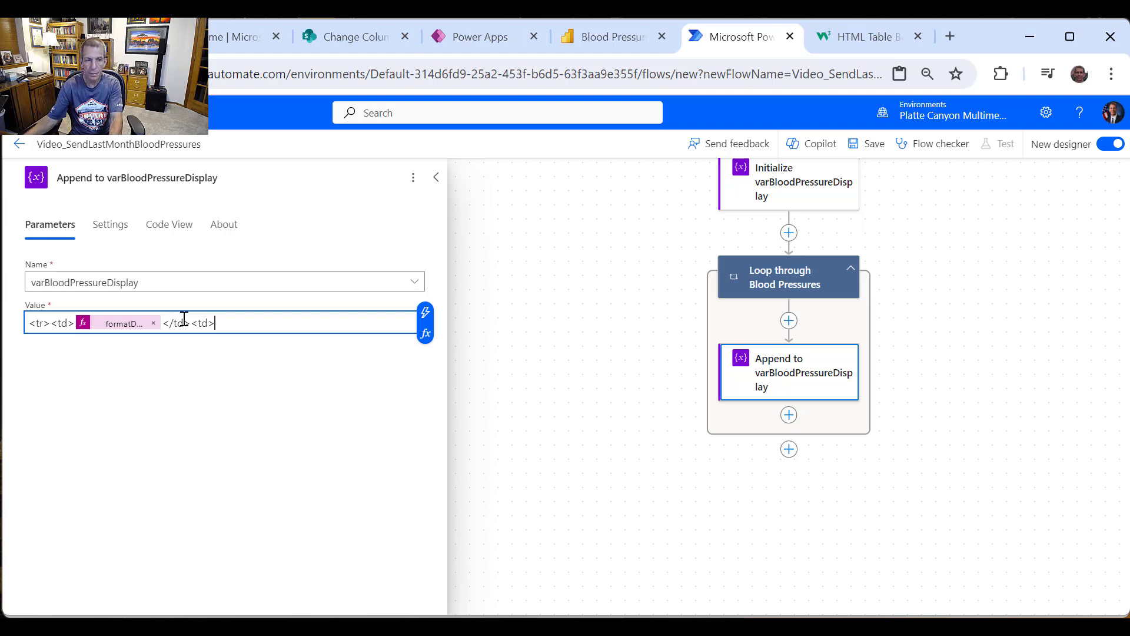
pyautogui.click(425, 312)
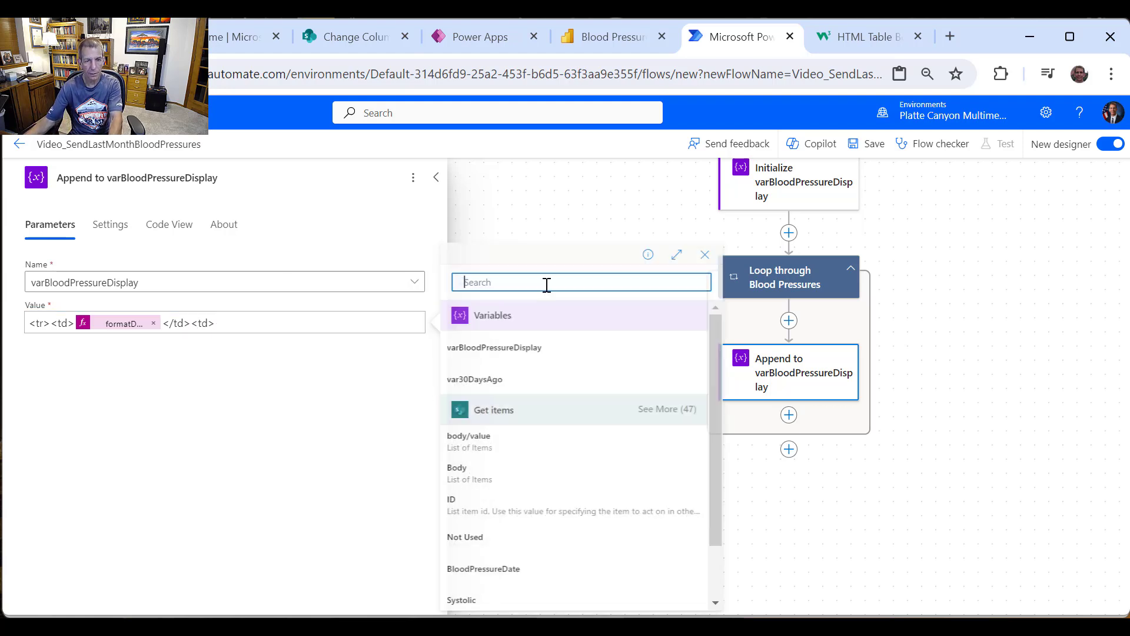
pyautogui.scroll(-2, 574, 430)
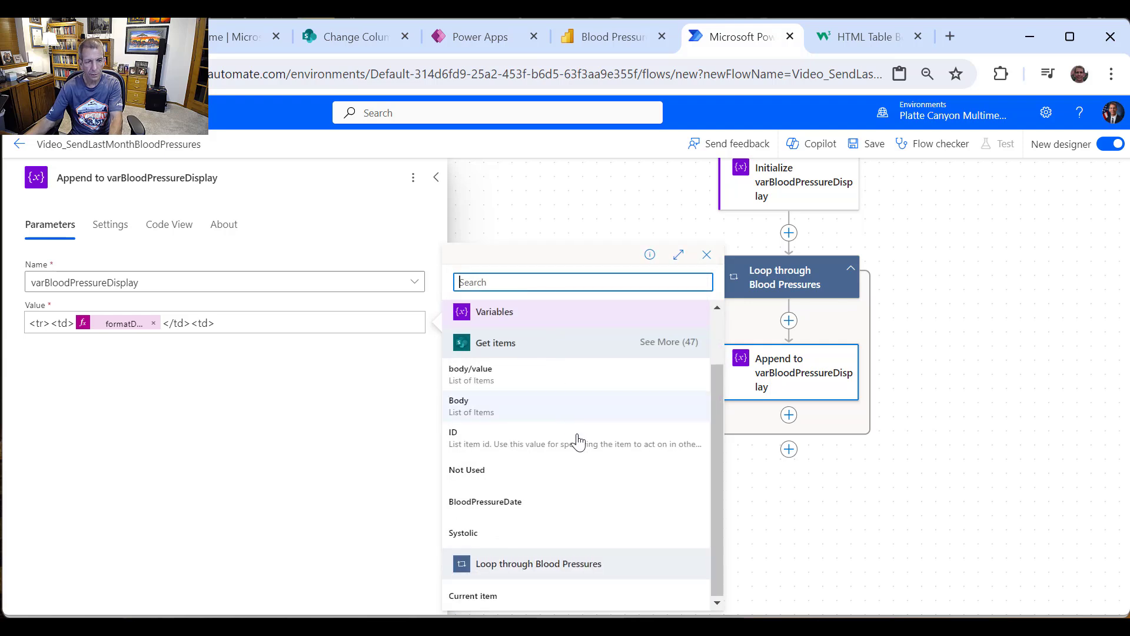
pyautogui.click(480, 535)
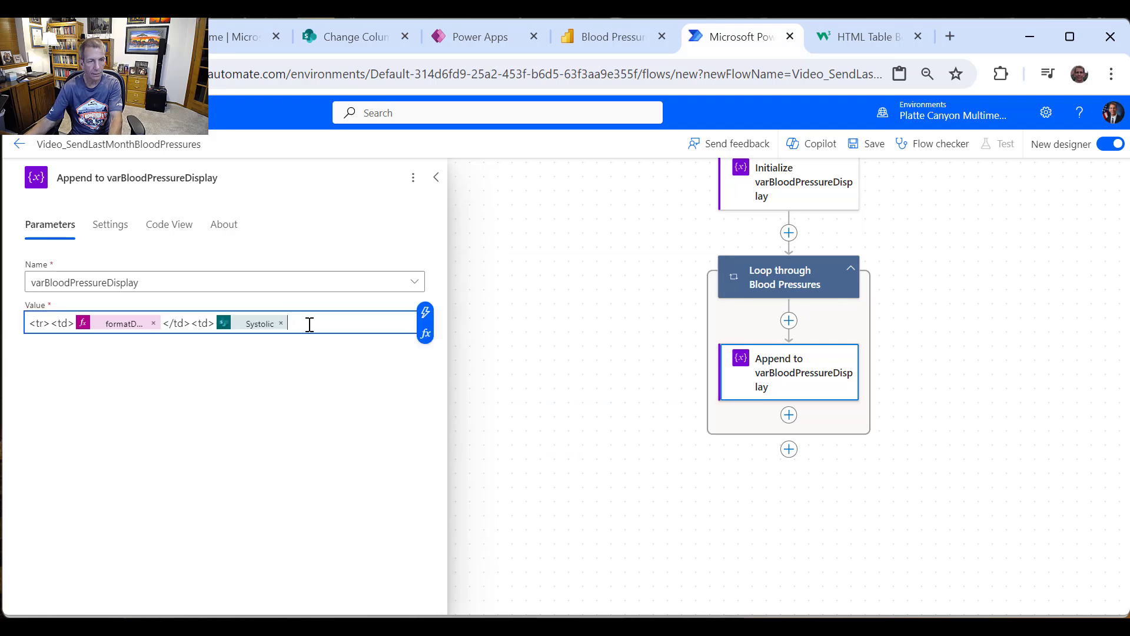
pyautogui.write('</td><td>')
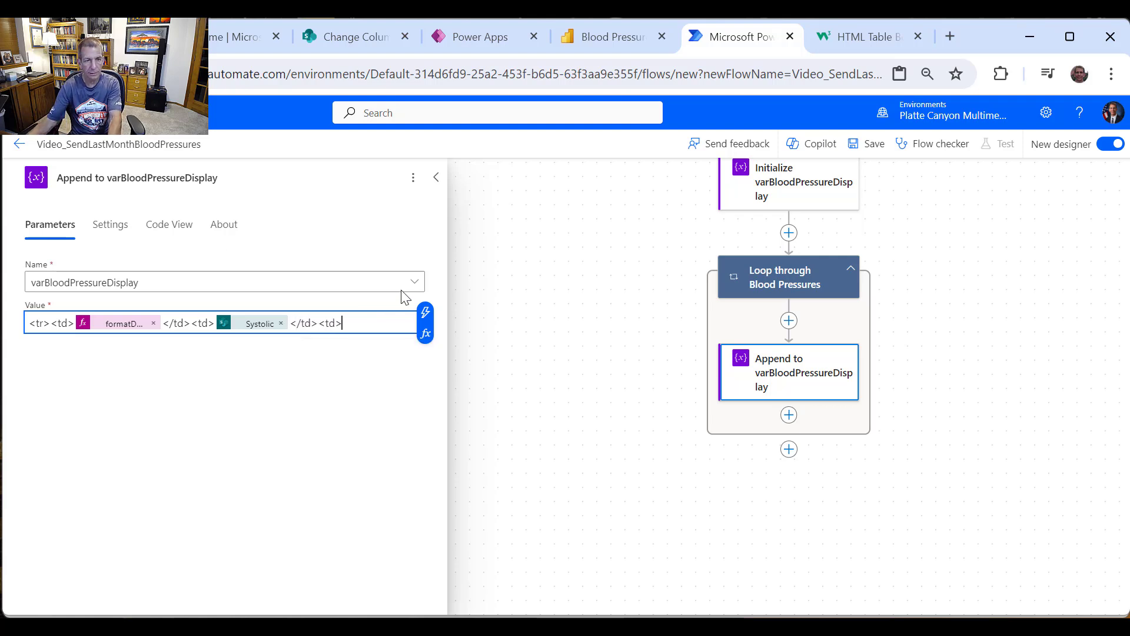
pyautogui.click(425, 312)
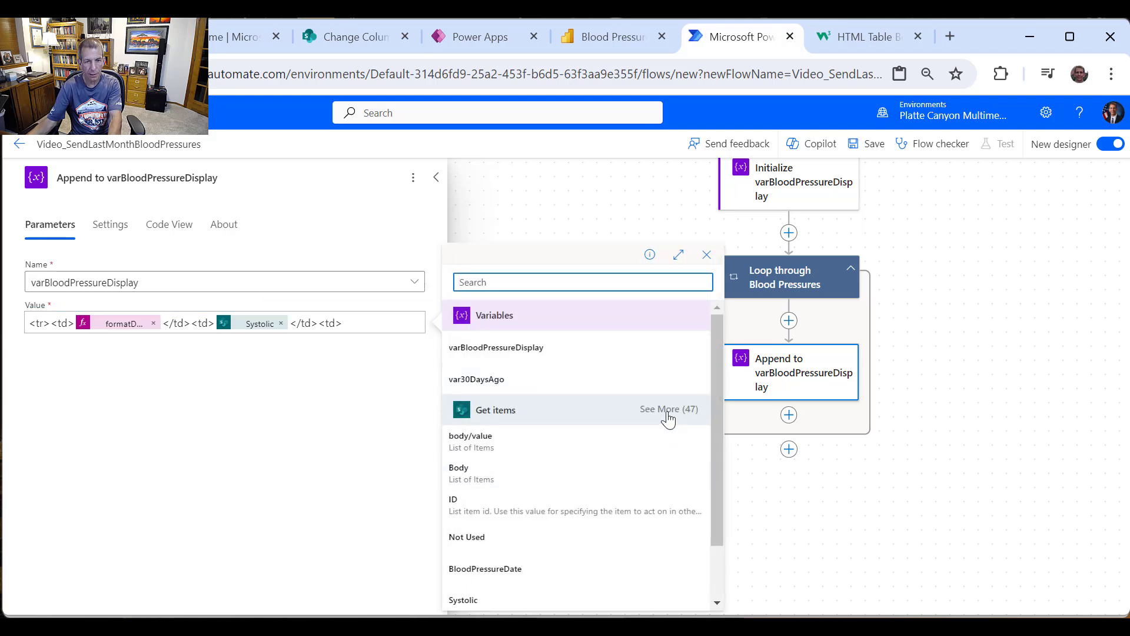
pyautogui.click(669, 410)
pyautogui.scroll(-3, 669, 406)
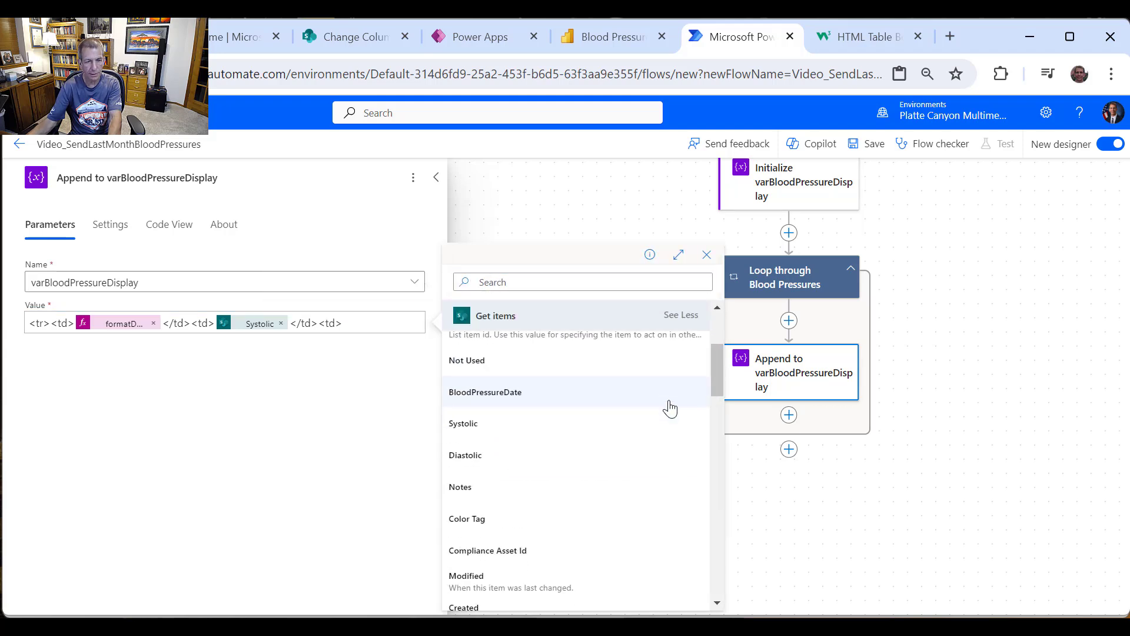
pyautogui.click(493, 456)
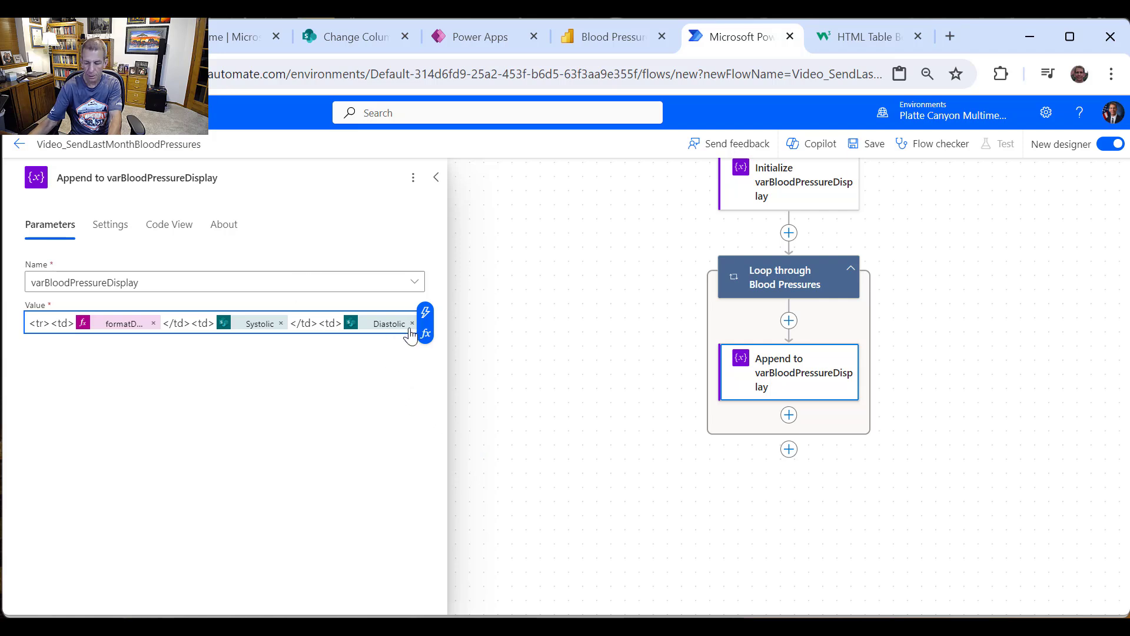
# Step: Add a final Notes cell ending with </td></tr> to the appended value
pyautogui.write('<')
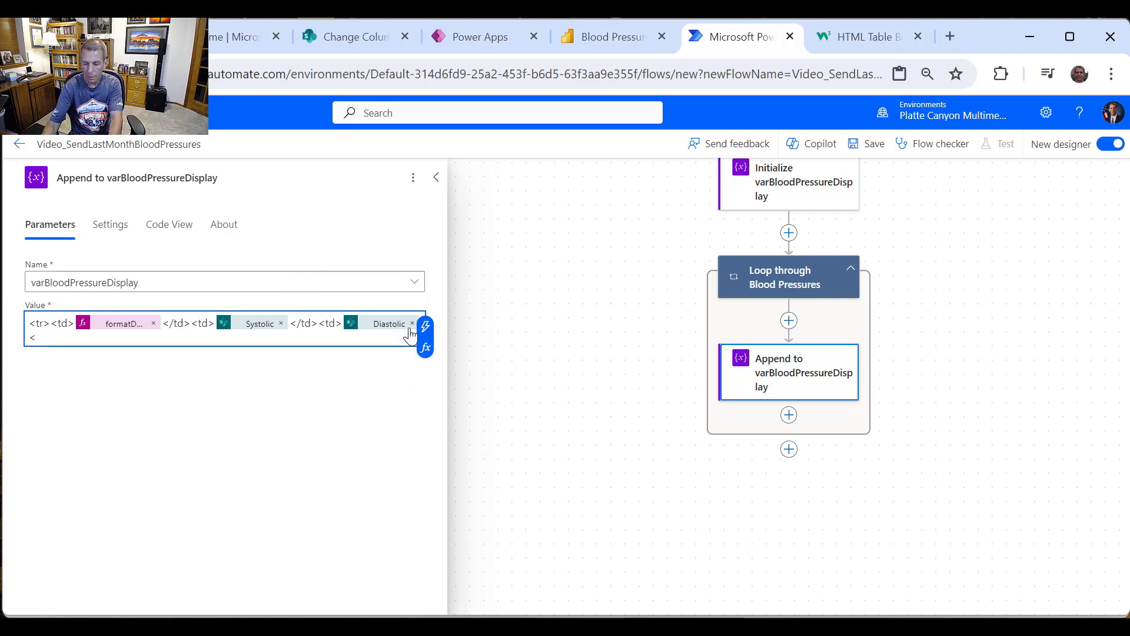
pyautogui.write('/td')
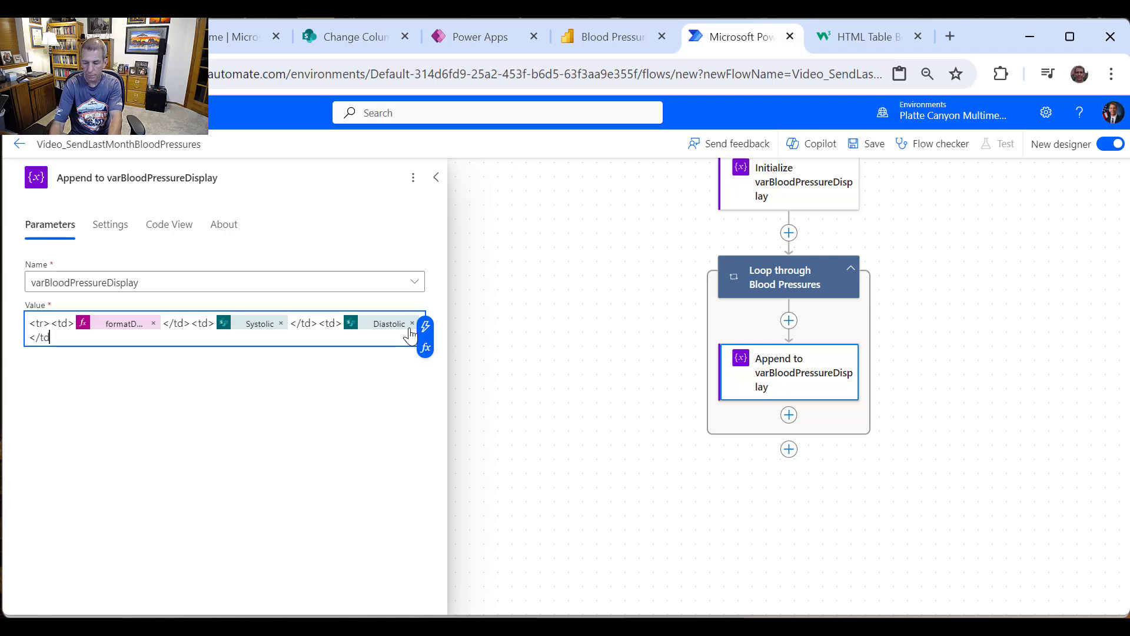
pyautogui.write('><td>')
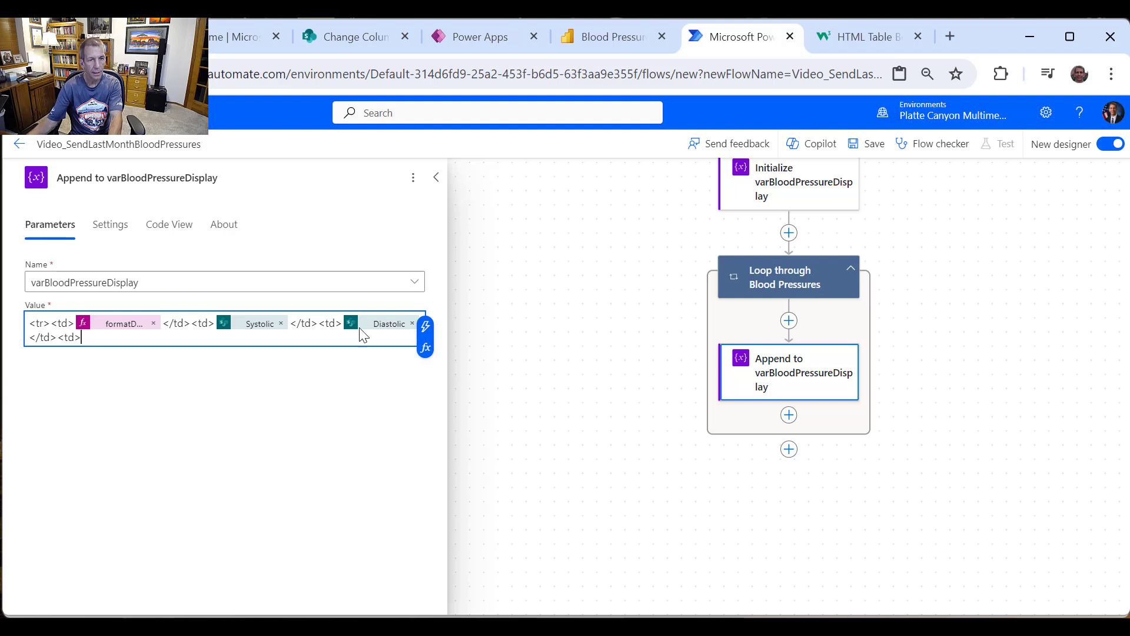
pyautogui.click(425, 326)
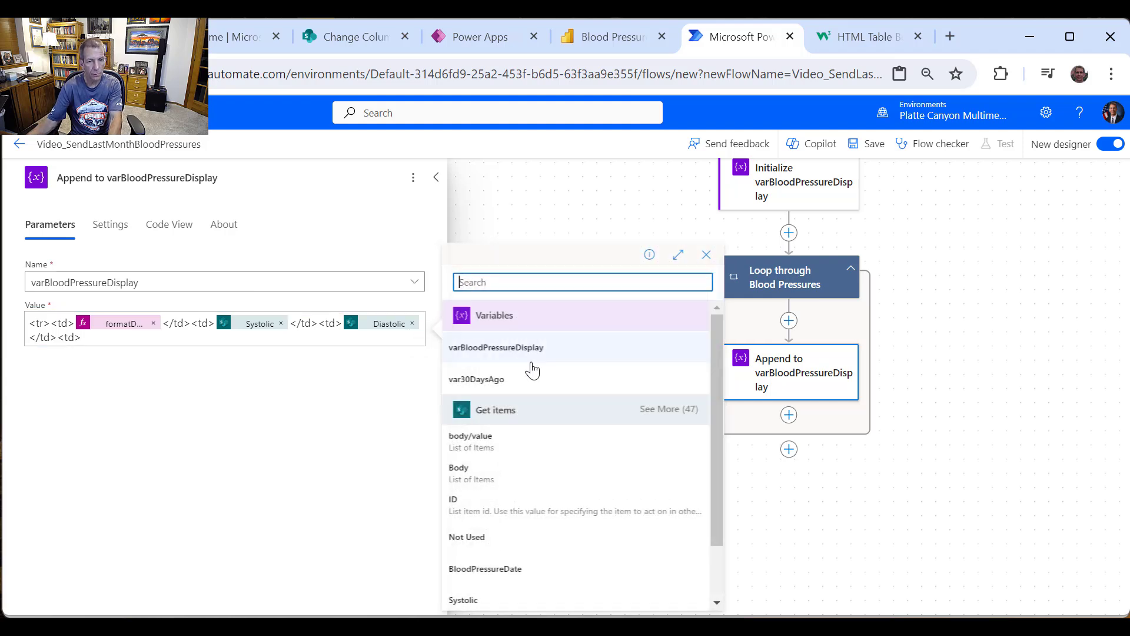
pyautogui.scroll(-2, 595, 465)
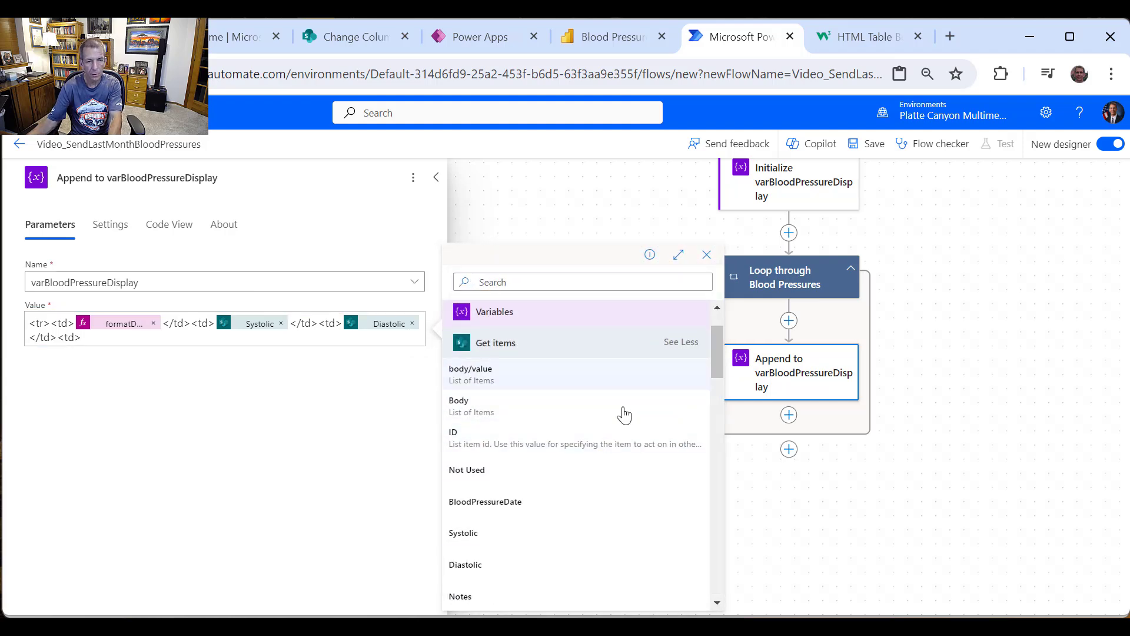
pyautogui.scroll(-3, 624, 415)
pyautogui.click(504, 518)
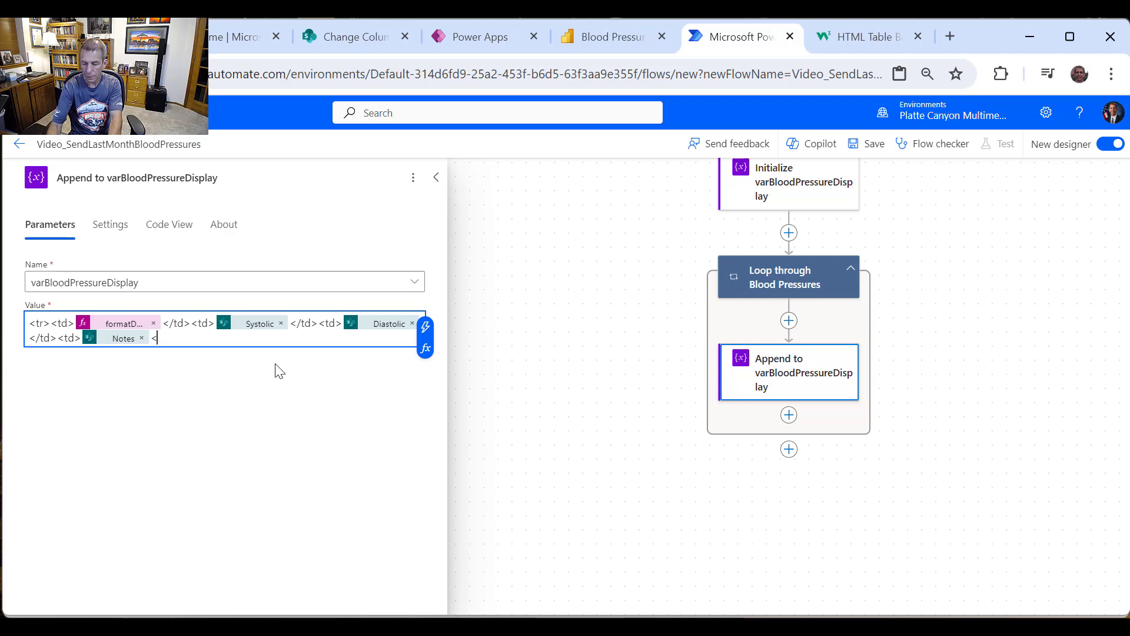
pyautogui.write('</td><')
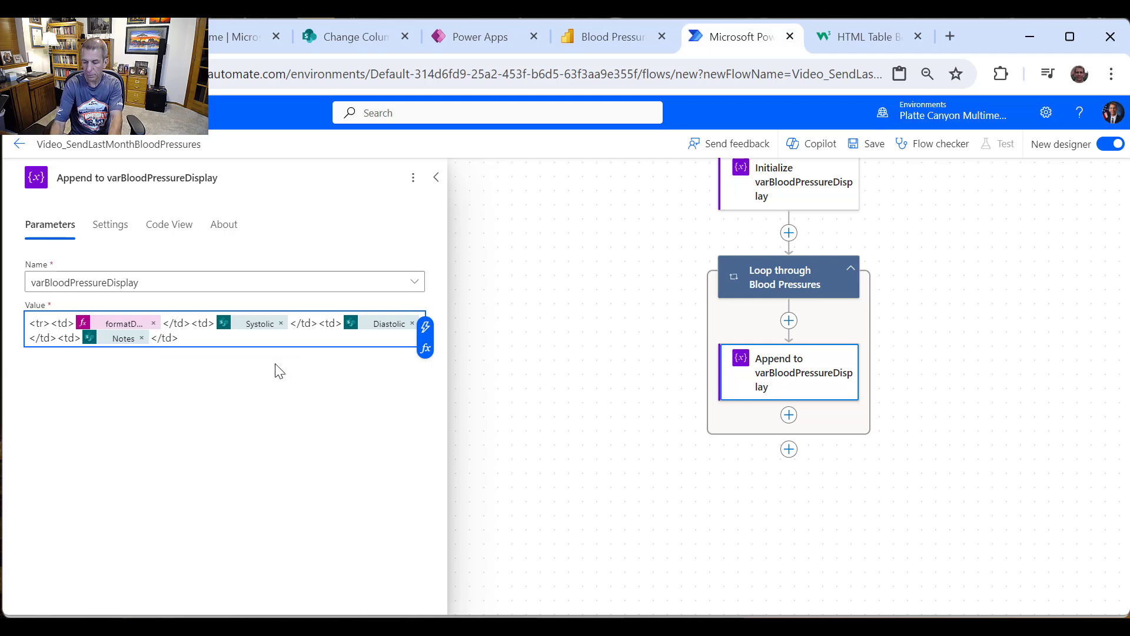
pyautogui.write('/t')
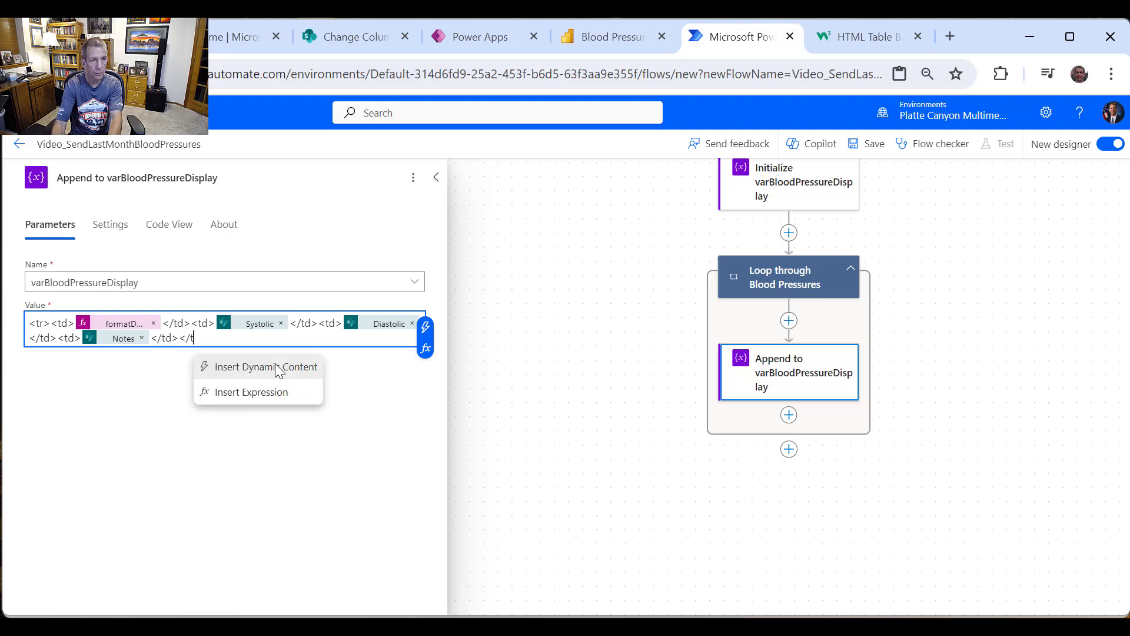
pyautogui.write('r>')
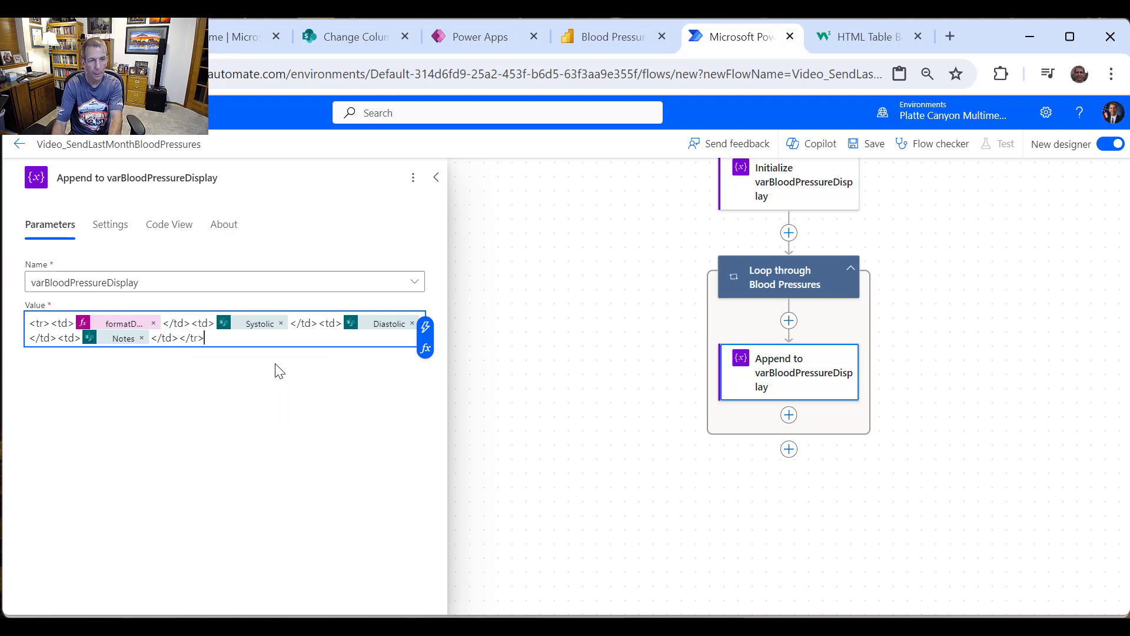
pyautogui.click(486, 433)
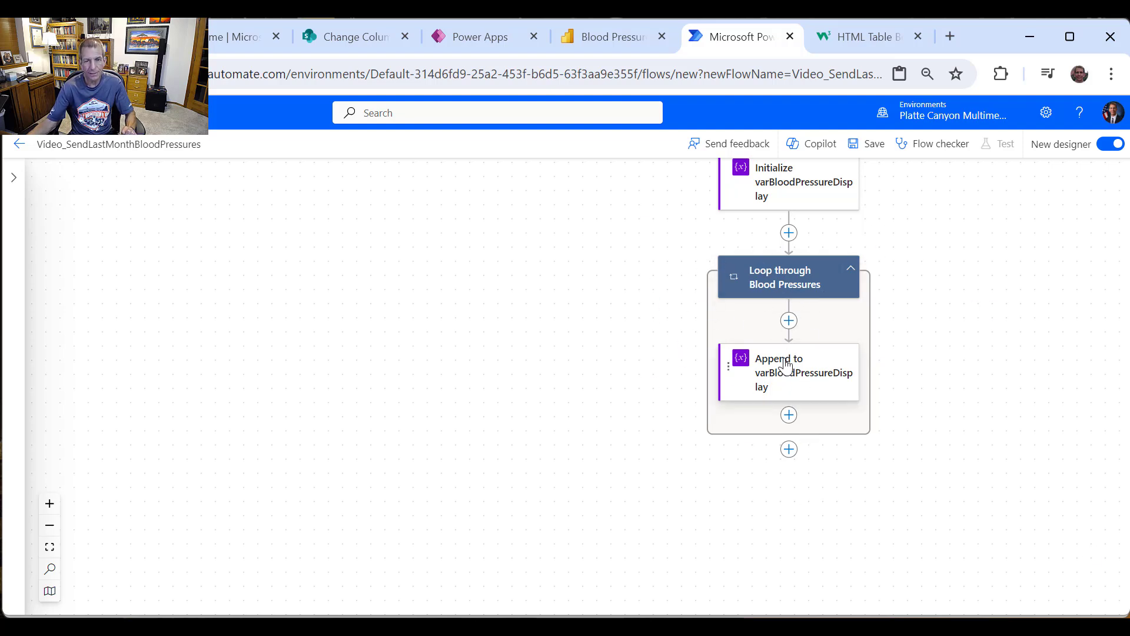
# Step: Add an Append to string variable step after the loop, targeting varBloodPressureDisplay
pyautogui.click(789, 450)
pyautogui.click(847, 450)
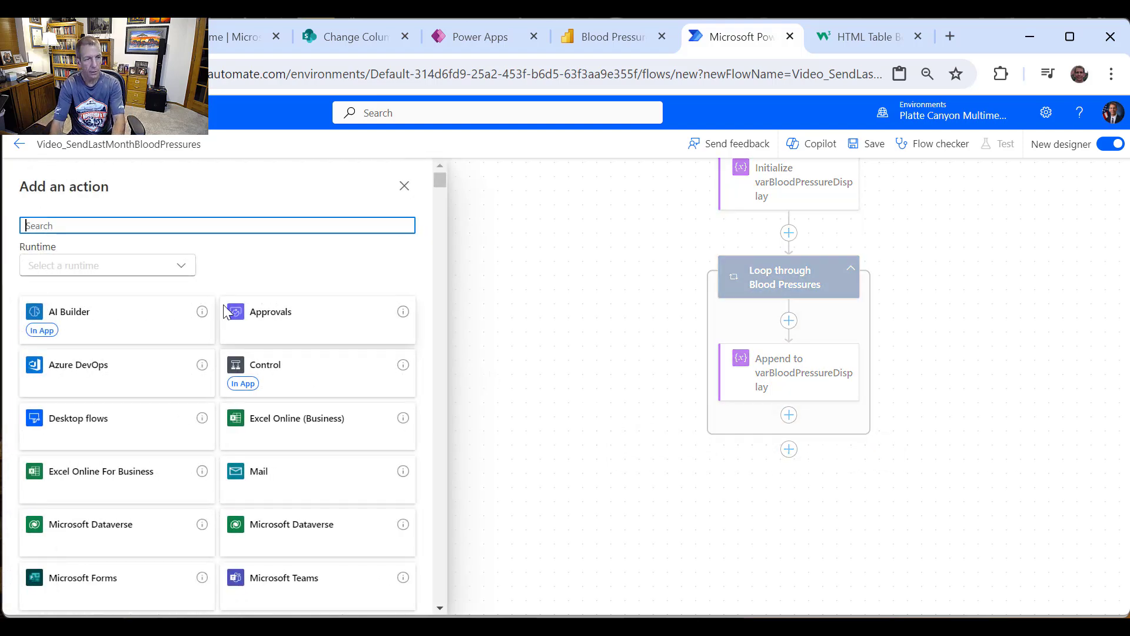
pyautogui.write('variabl')
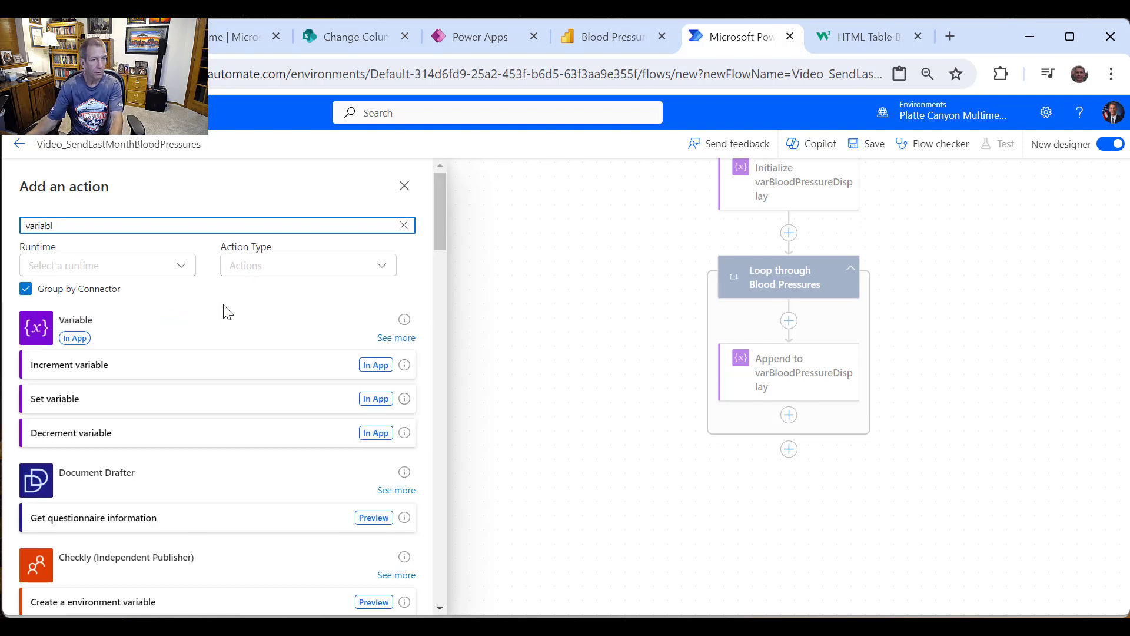
pyautogui.click(395, 337)
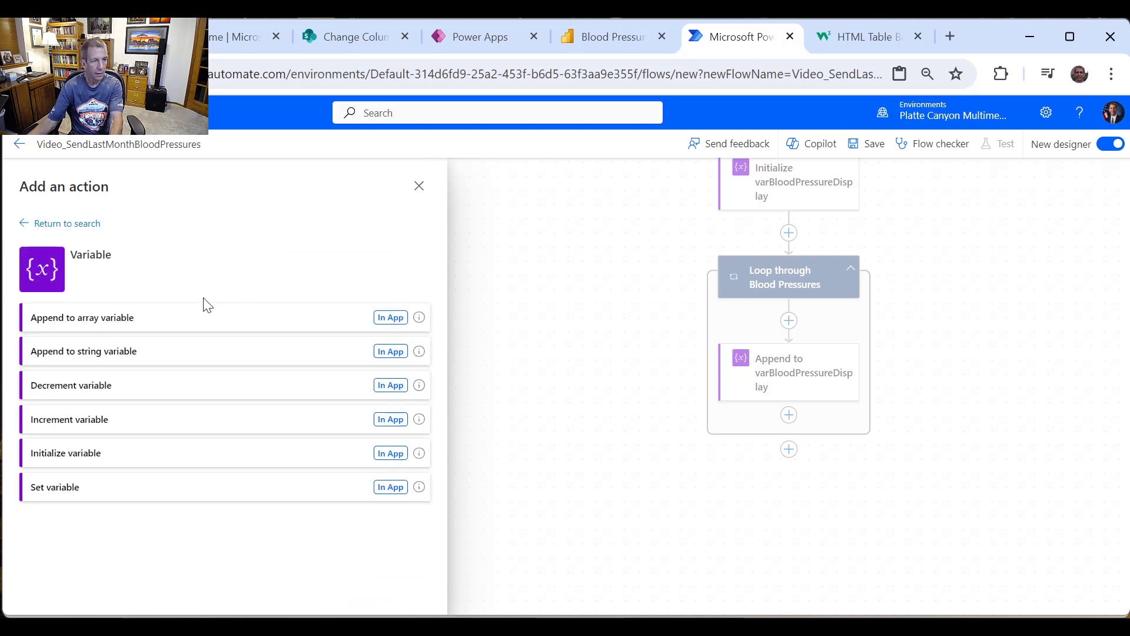
pyautogui.click(144, 354)
pyautogui.click(121, 282)
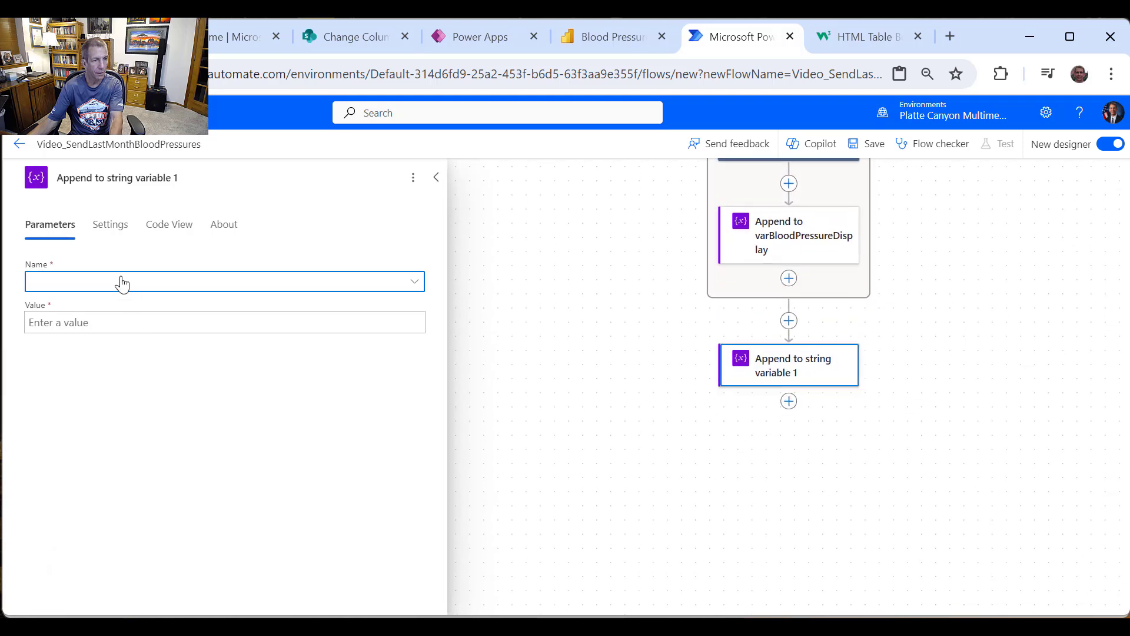
pyautogui.click(126, 302)
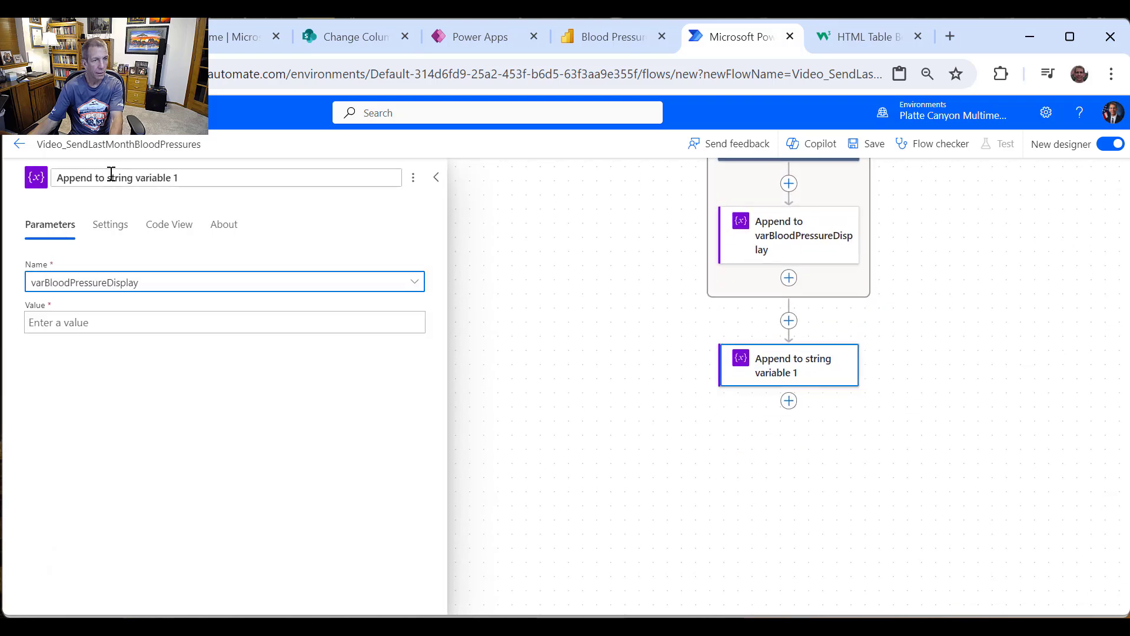
# Step: Title the step 'Append to varBloodPressureDisplay Final' and set its value to </table>
pyautogui.moveTo(110, 176); pyautogui.dragTo(321, 167)
pyautogui.press('BackSpace')
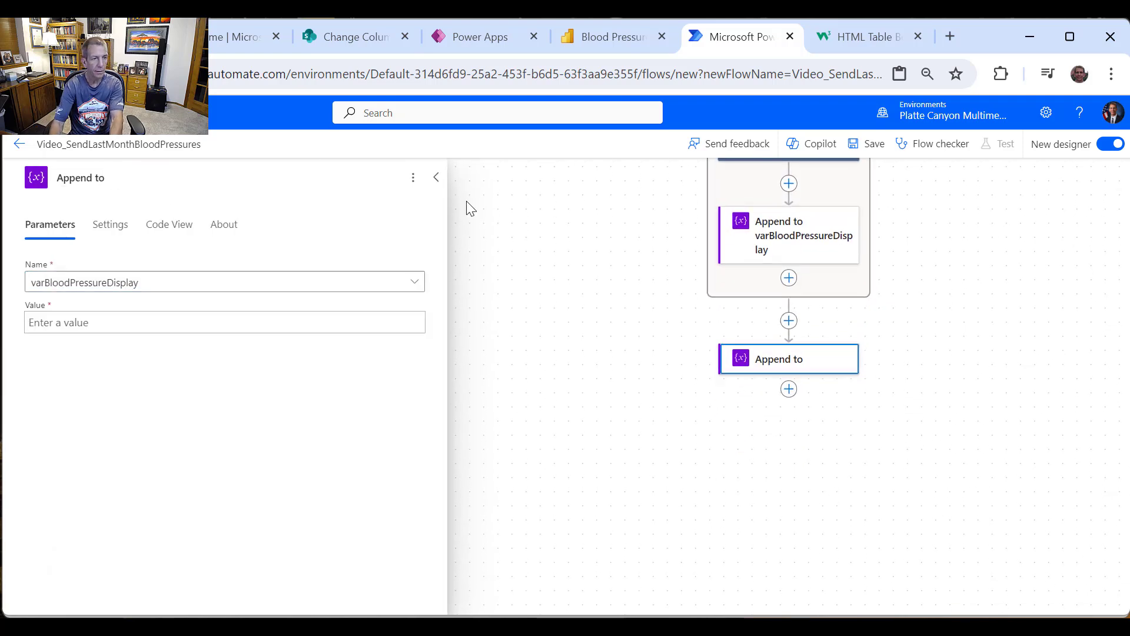
pyautogui.write('varBlook')
pyautogui.write('Pressure')
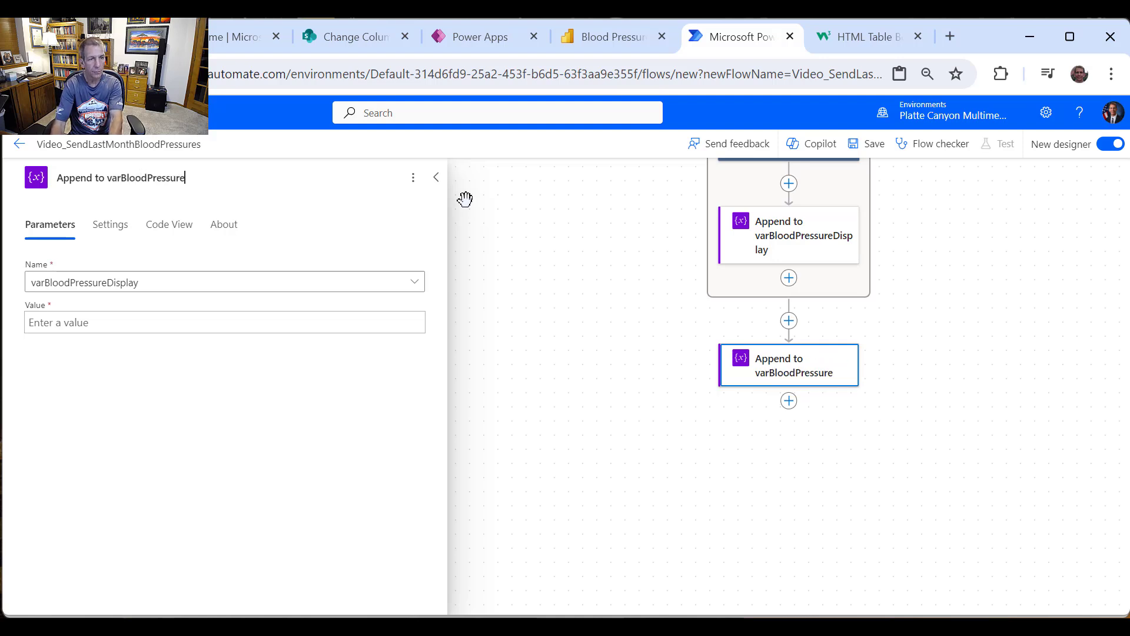
pyautogui.write('Display Final')
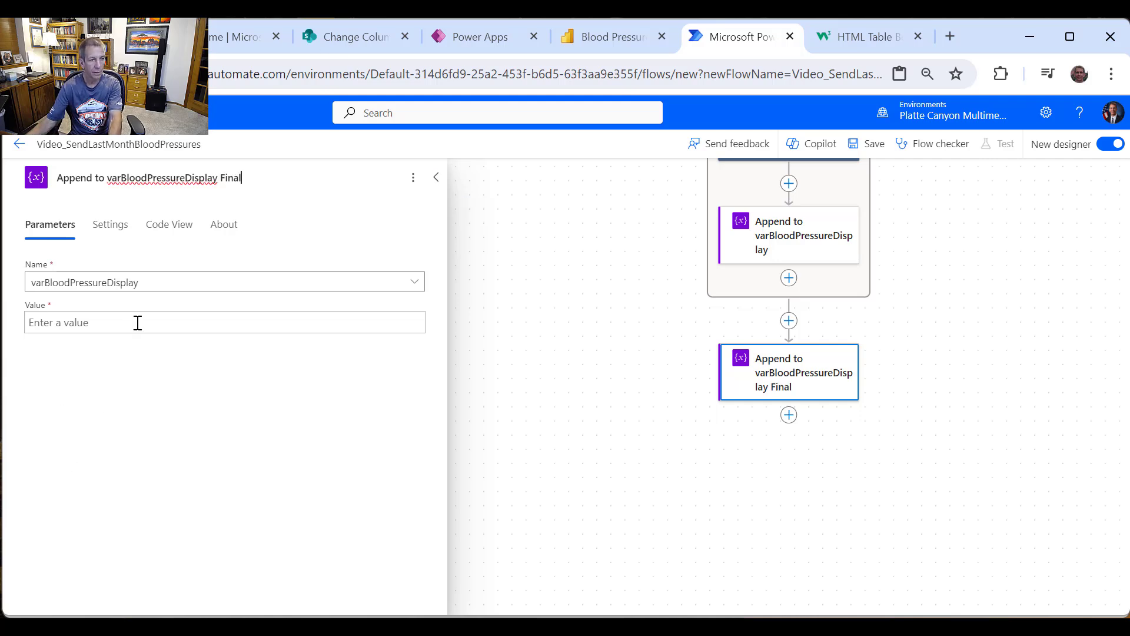
pyautogui.click(138, 323)
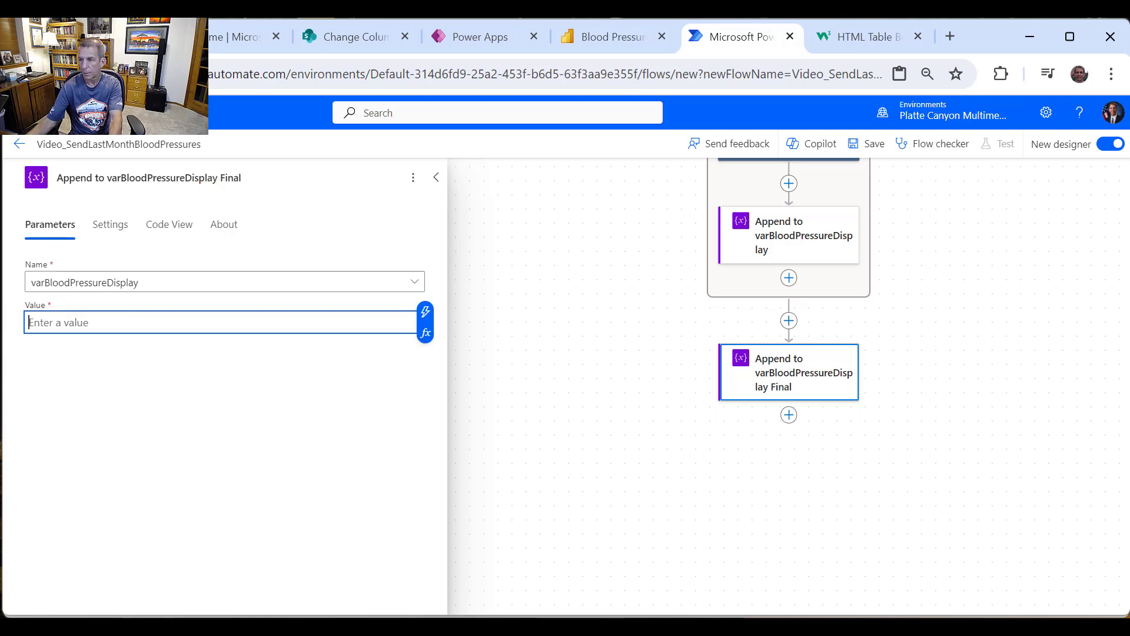
pyautogui.hotkey('alt', 'Tab')
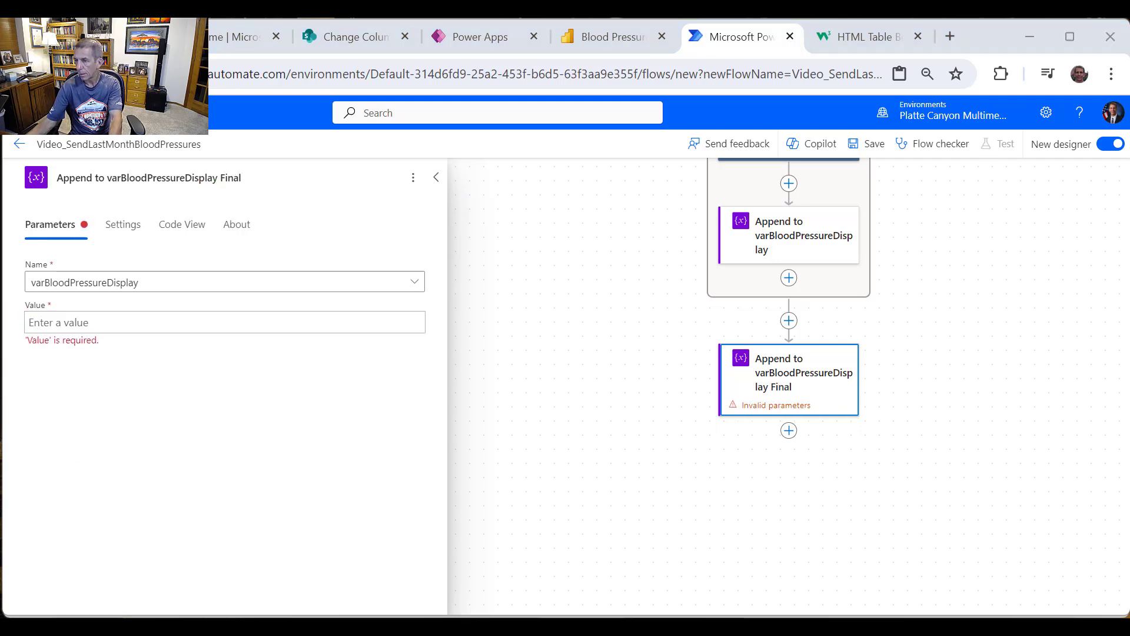
pyautogui.click(218, 333)
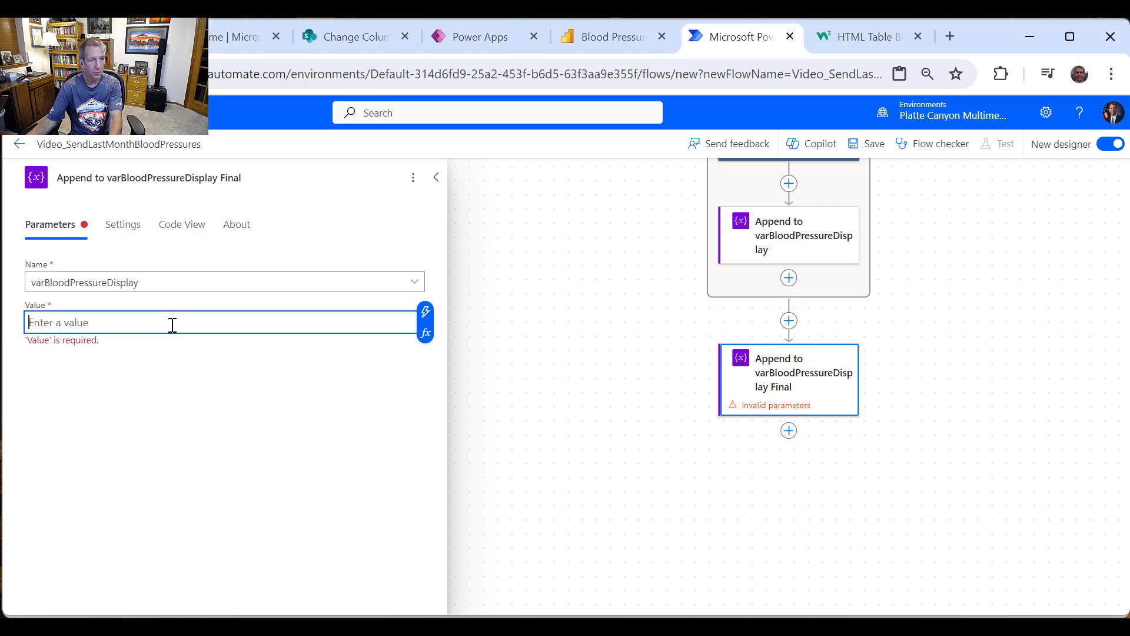
pyautogui.write('<')
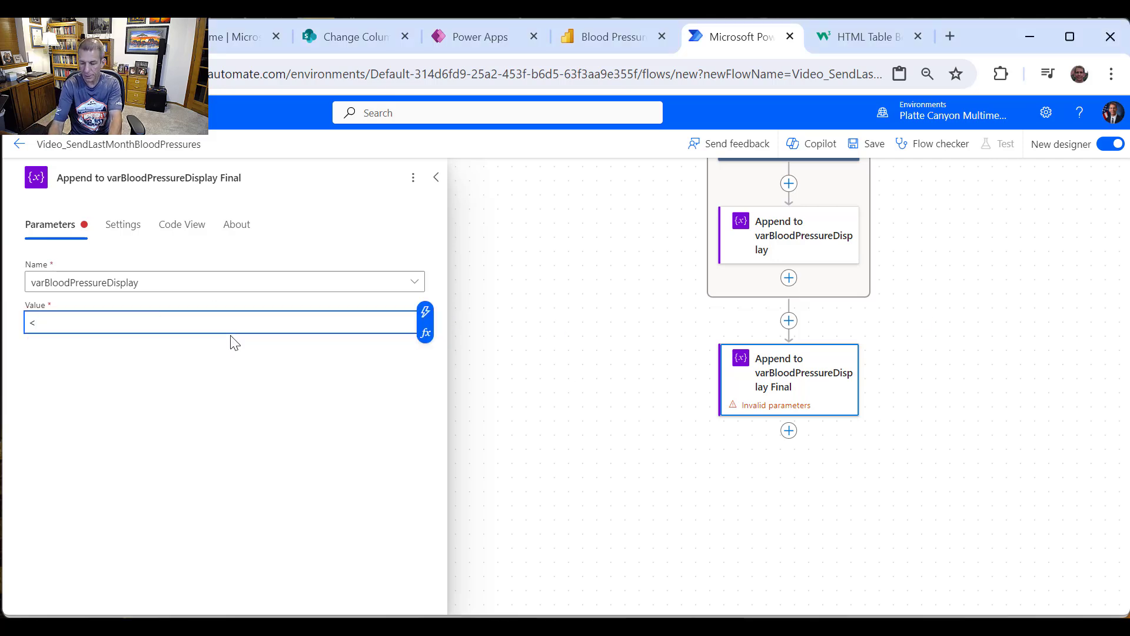
pyautogui.write('/table>')
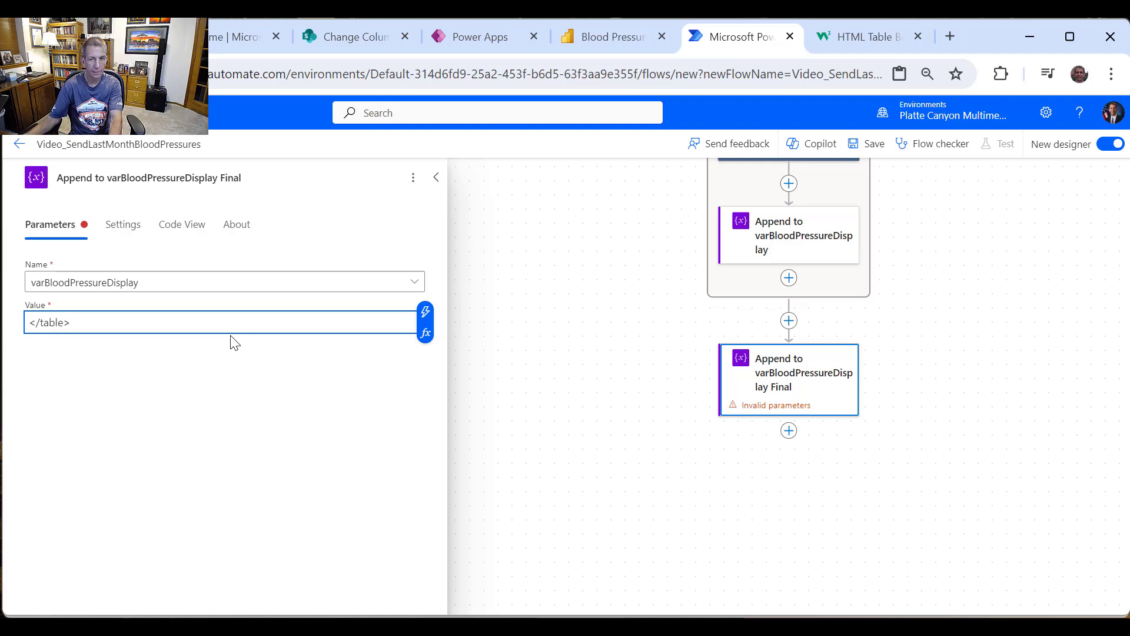
pyautogui.click(762, 473)
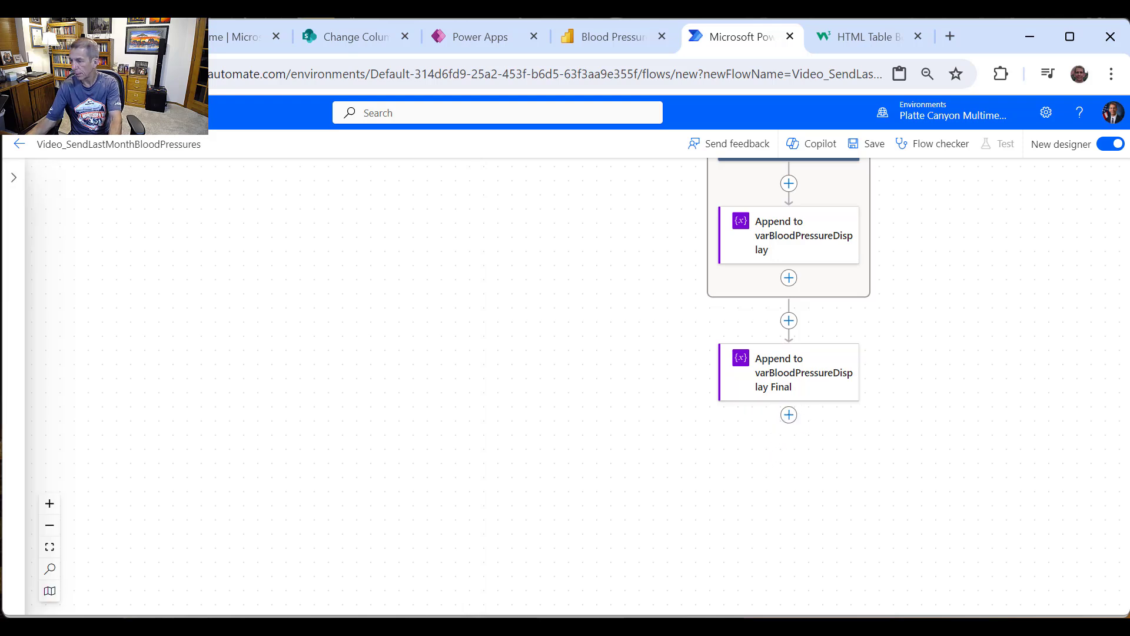
# Step: Add a Microsoft Teams 'Post message in a chat or channel' step after the final append
pyautogui.click(790, 416)
pyautogui.click(817, 423)
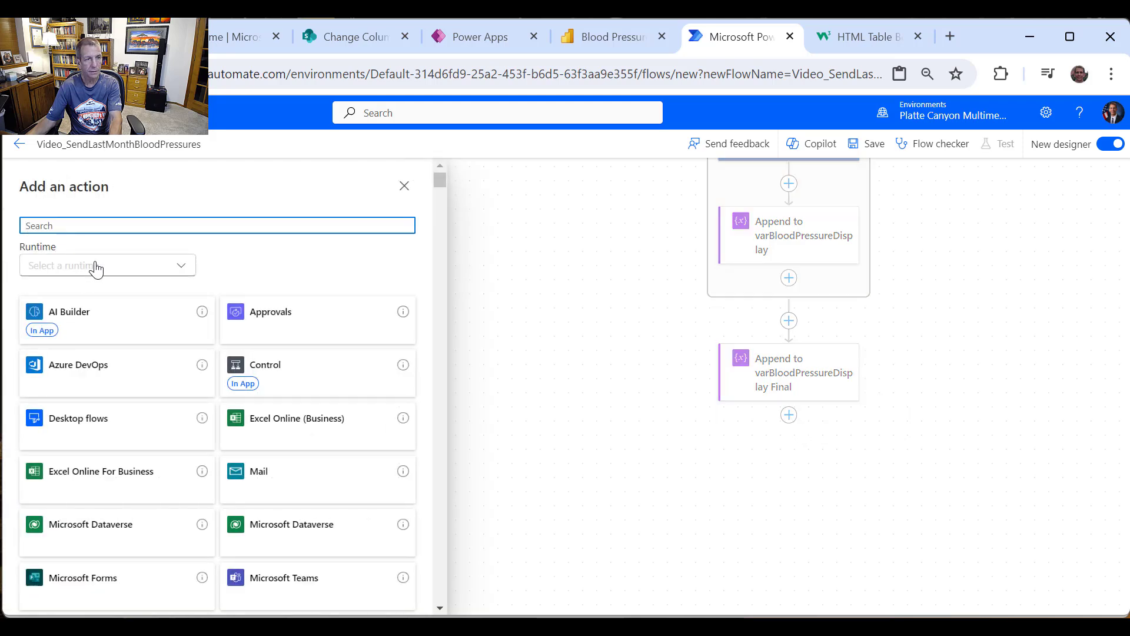
pyautogui.write('Teams')
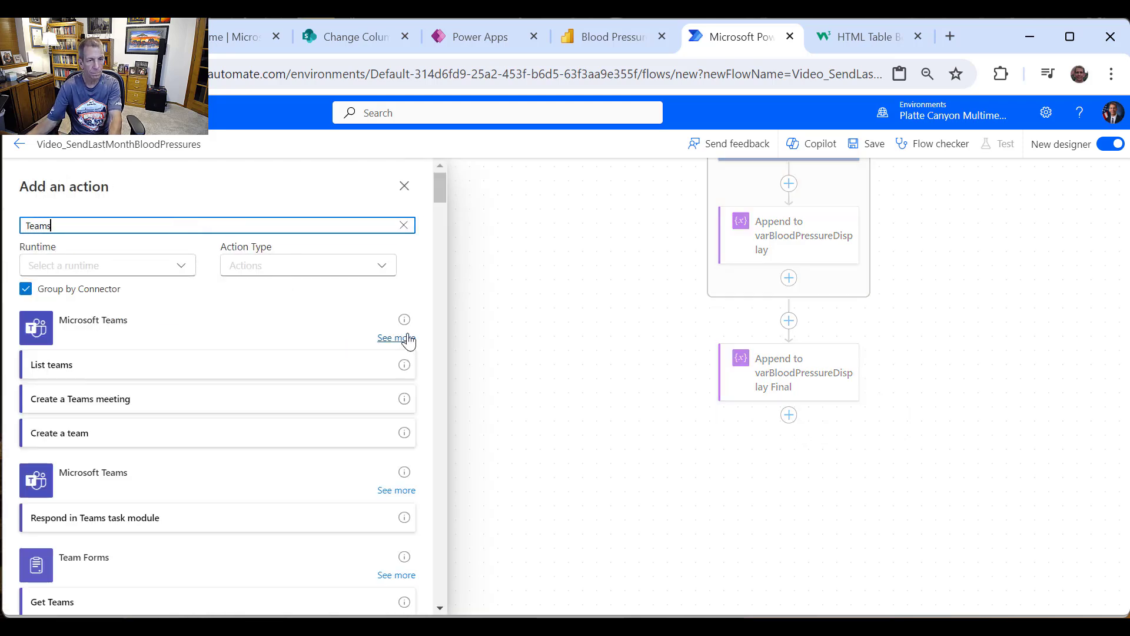
pyautogui.click(400, 337)
pyautogui.scroll(-2, 253, 333)
pyautogui.scroll(-2, 246, 328)
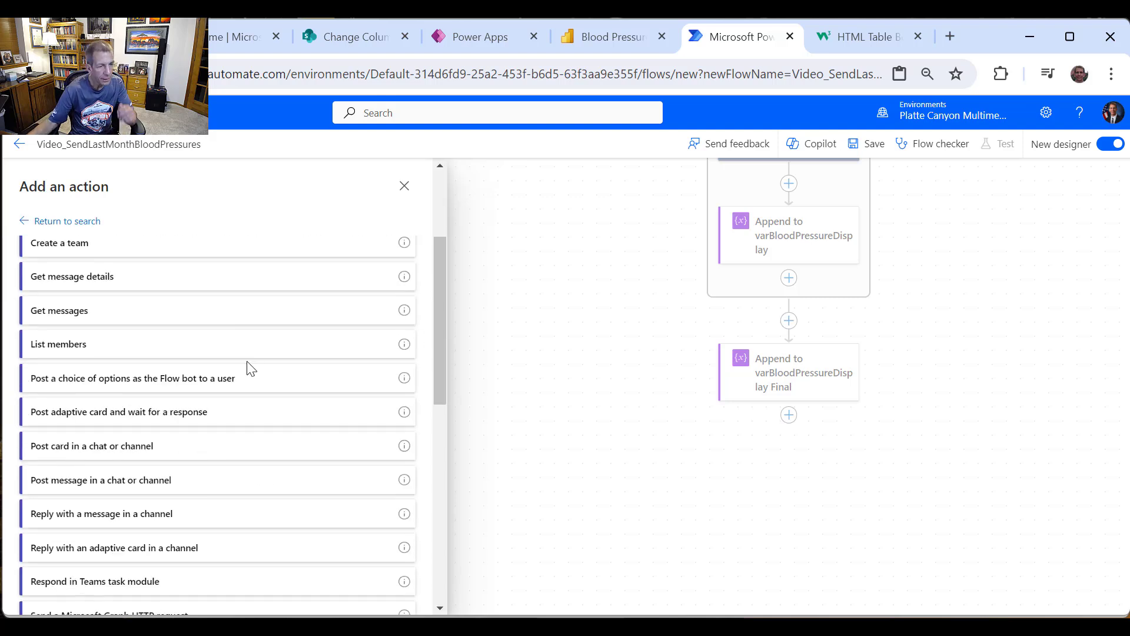
pyautogui.click(143, 480)
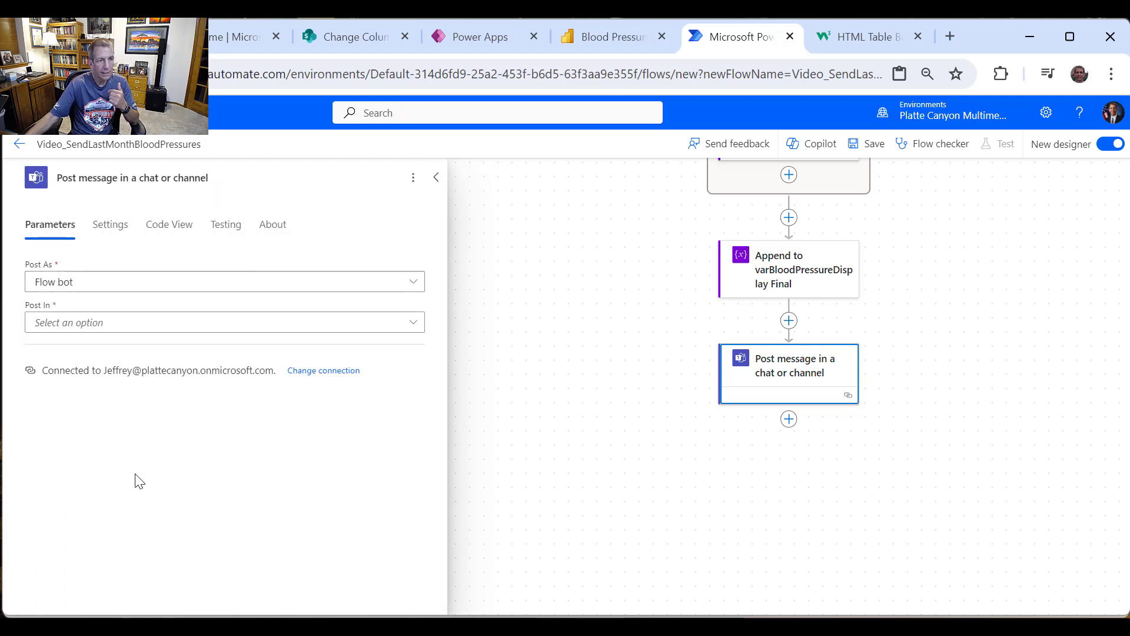
# Step: Post as Flow bot in a chat with Flow bot, entering the recipient's e-mail address
pyautogui.click(284, 324)
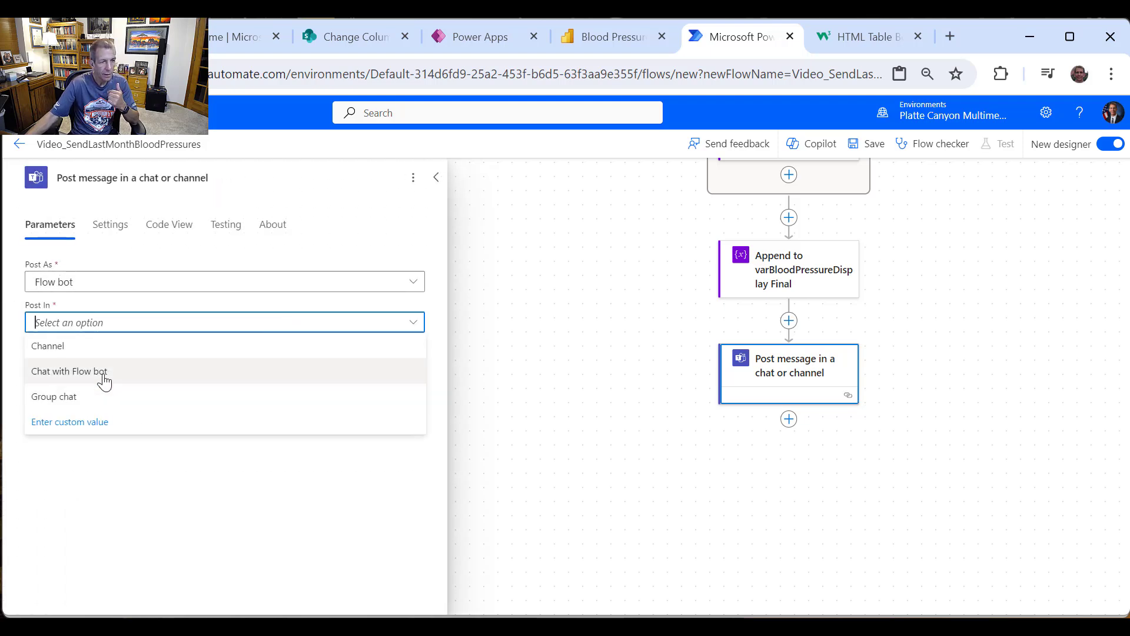
pyautogui.click(105, 382)
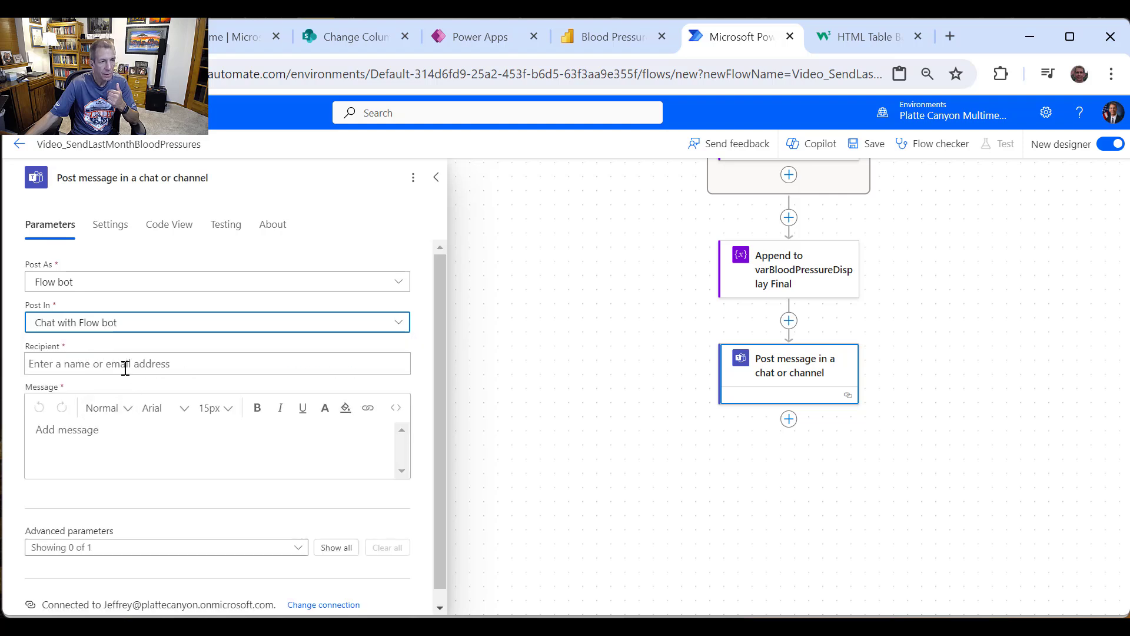
pyautogui.click(124, 365)
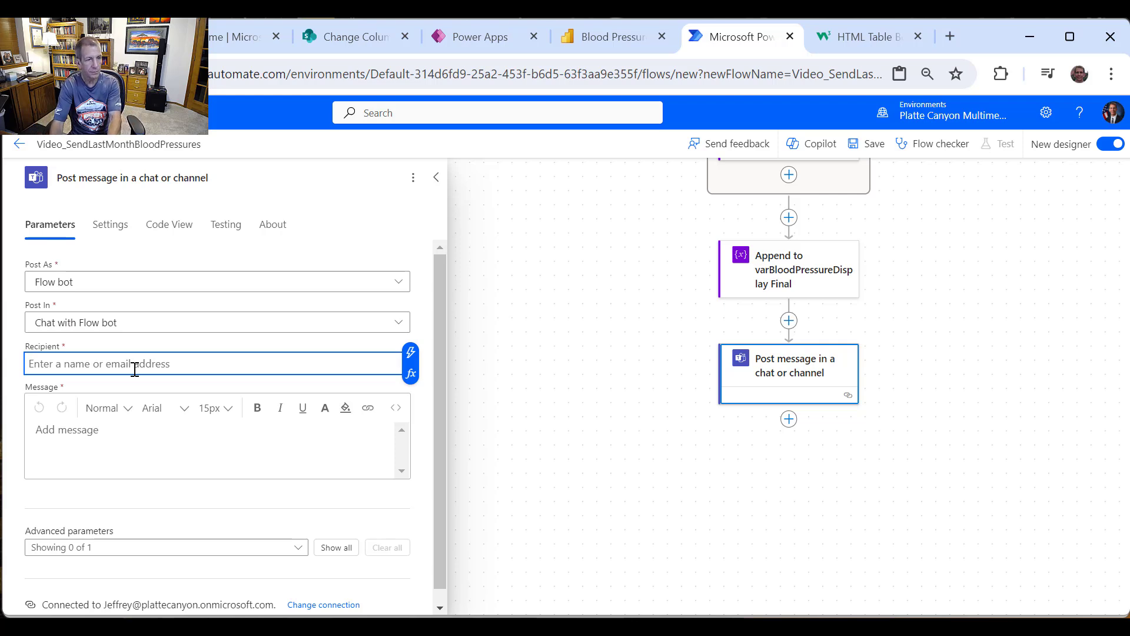
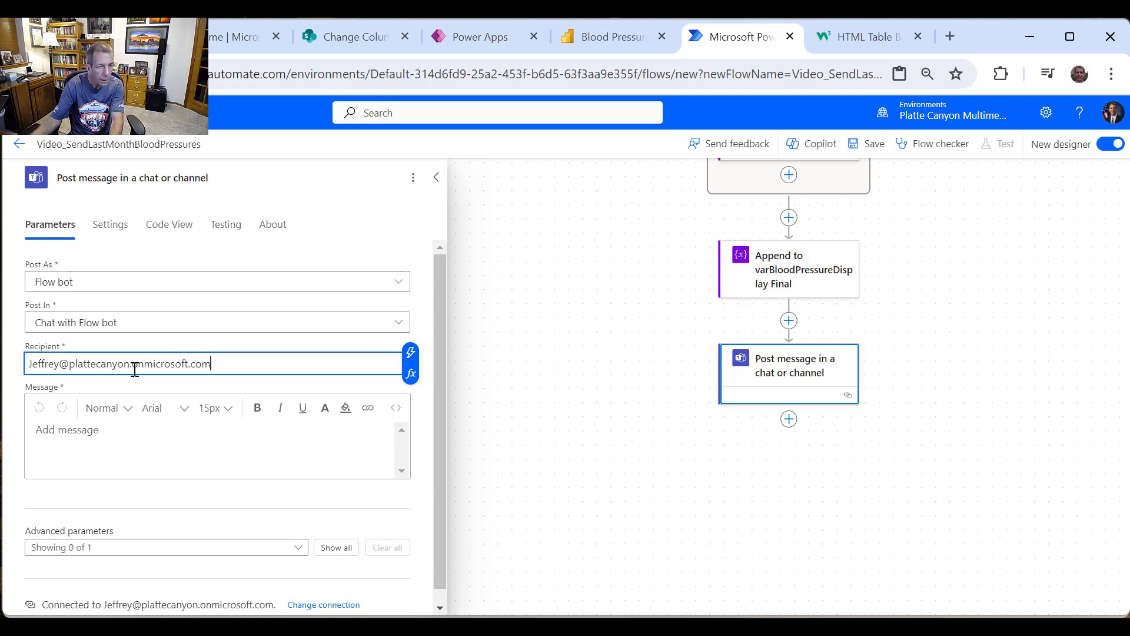
pyautogui.hotkey('ctrl', 'a')
pyautogui.hotkey('ctrl', 'c')
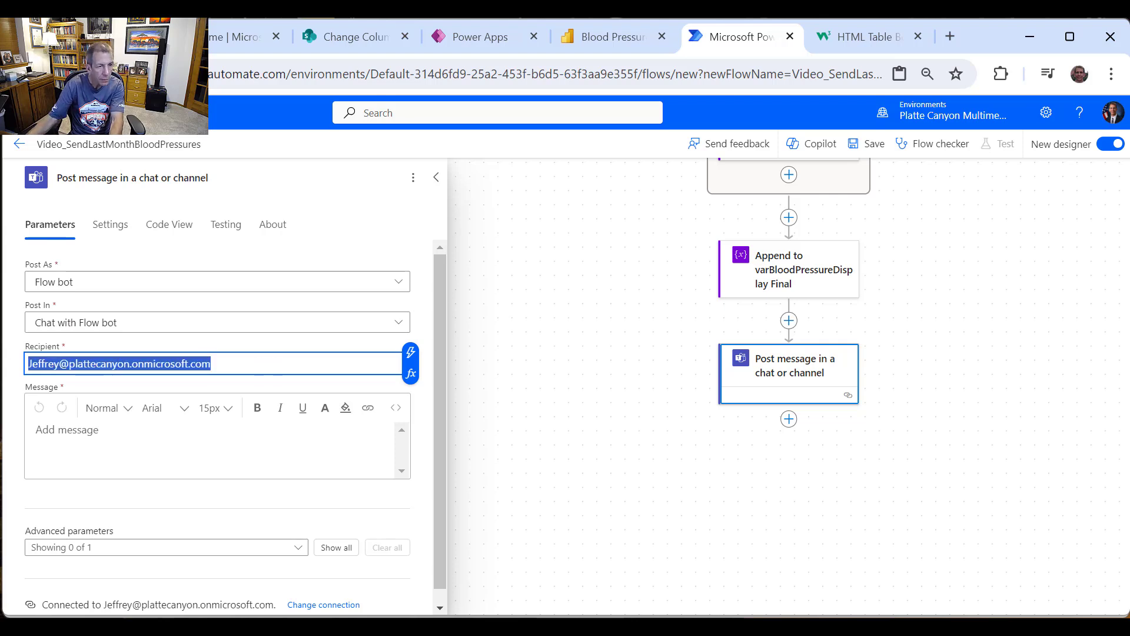
# Step: Write the Teams message 'Blood Pressure Readings Since' followed by the var30DaysAgo value
pyautogui.click(133, 435)
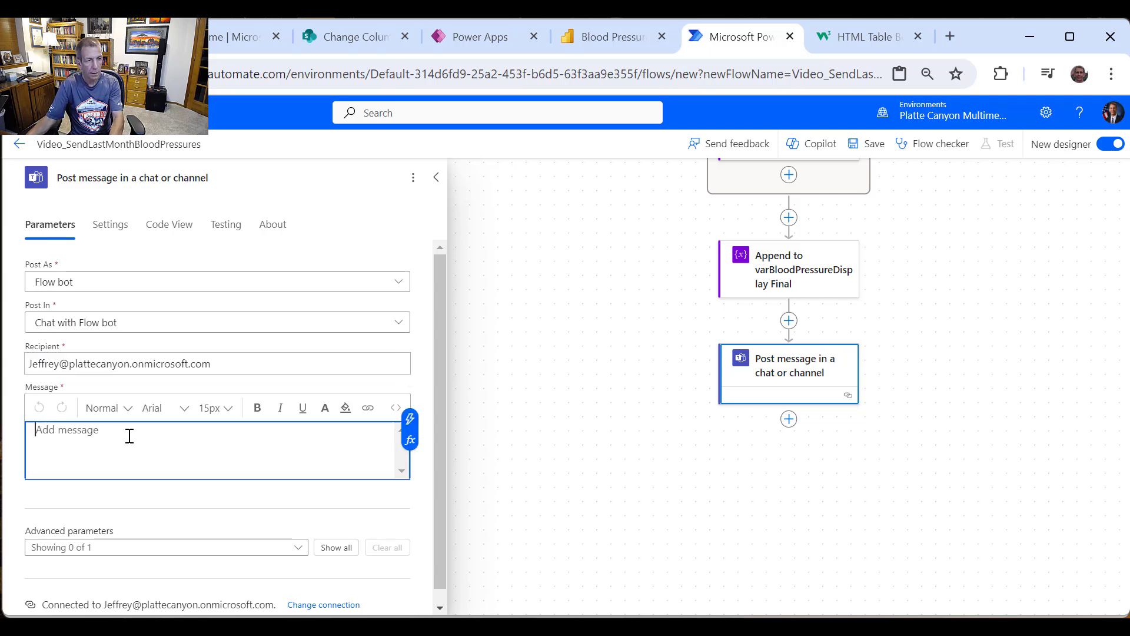
pyautogui.write('Blood Pressure Reading')
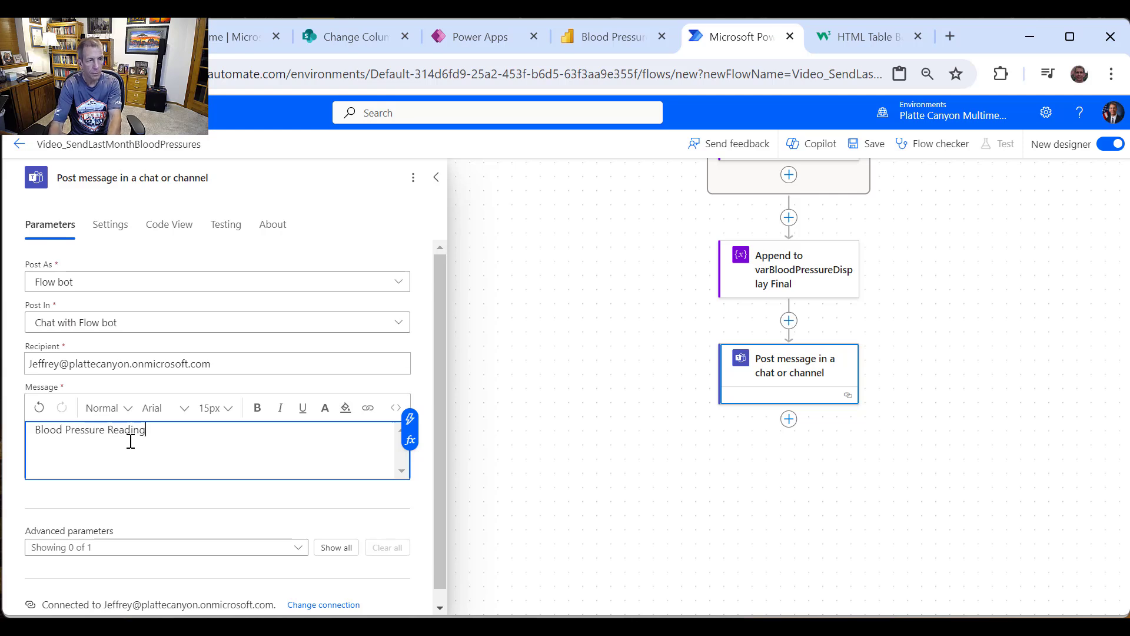
pyautogui.write('nce')
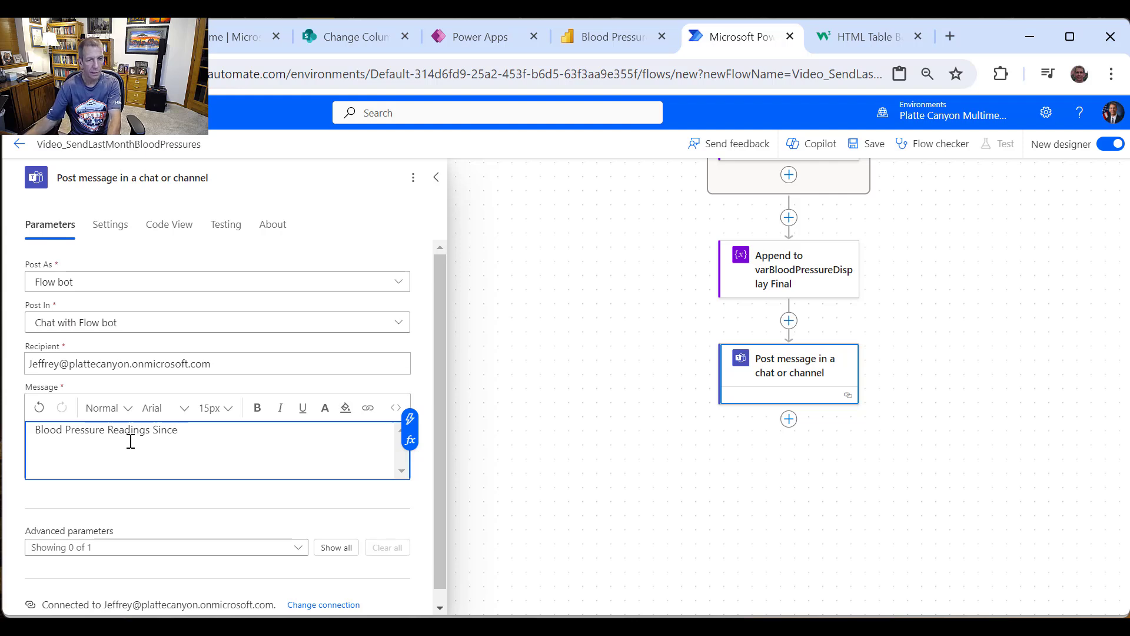
pyautogui.click(410, 419)
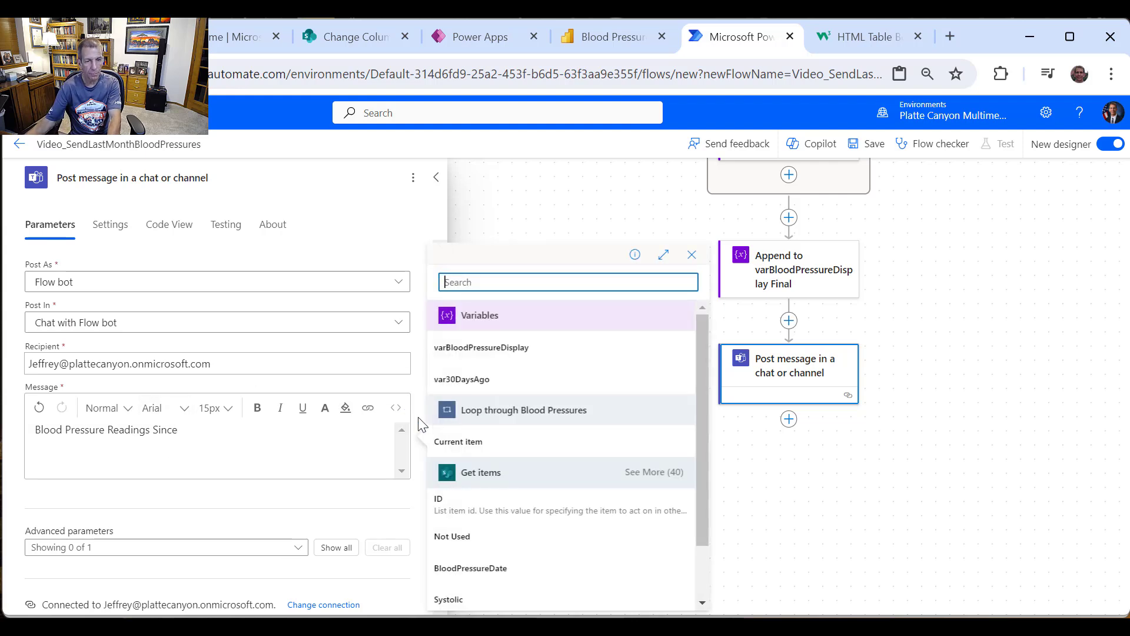
pyautogui.click(468, 380)
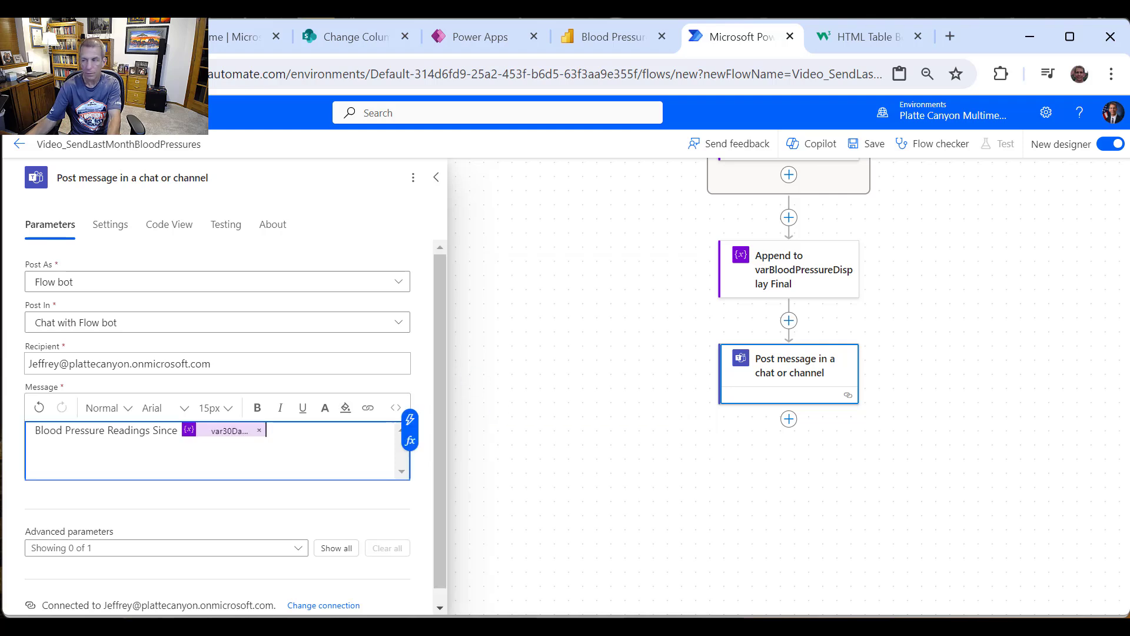
pyautogui.hotkey('alt', 'Tab')
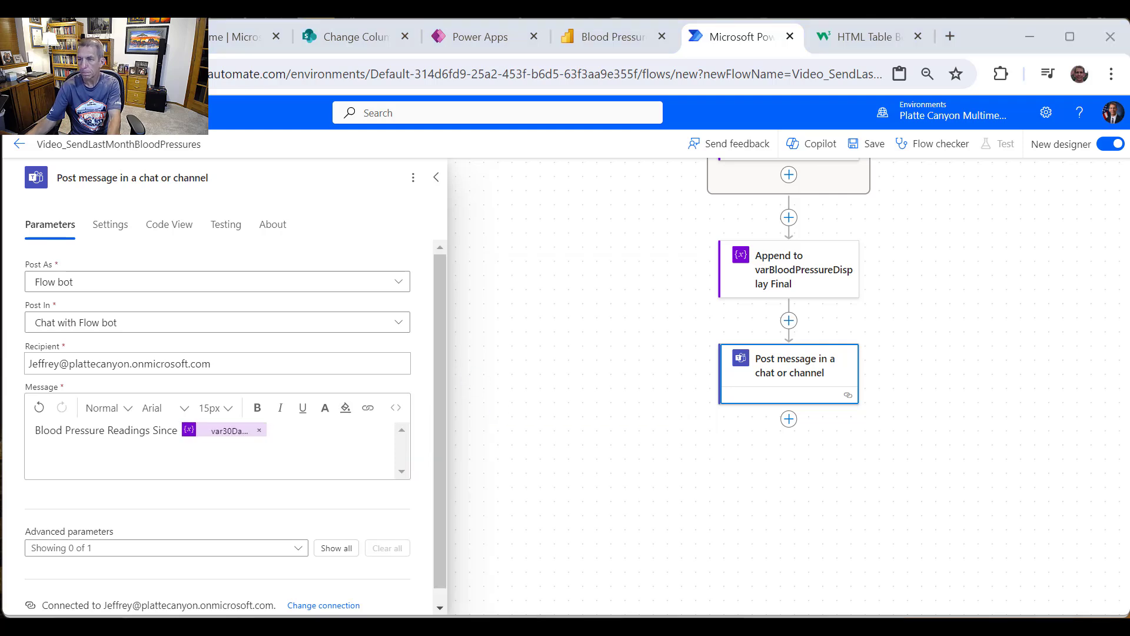
pyautogui.click(308, 441)
# Step: Add varBloodPressureDisplay on a new line below the heading in the Teams message
pyautogui.press('Return')
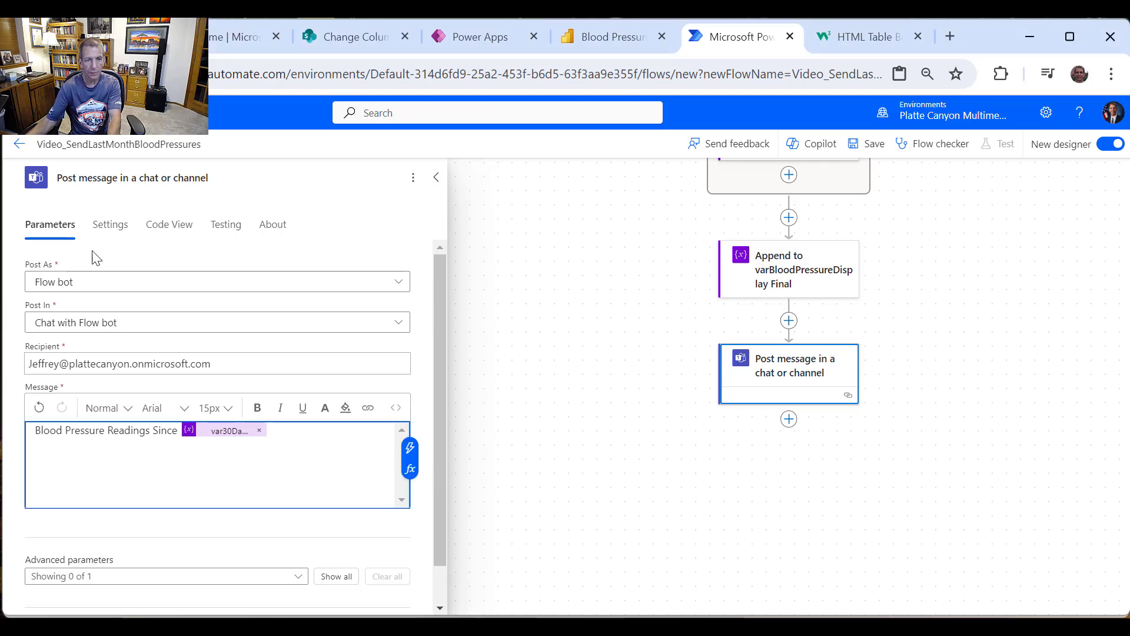
pyautogui.click(410, 447)
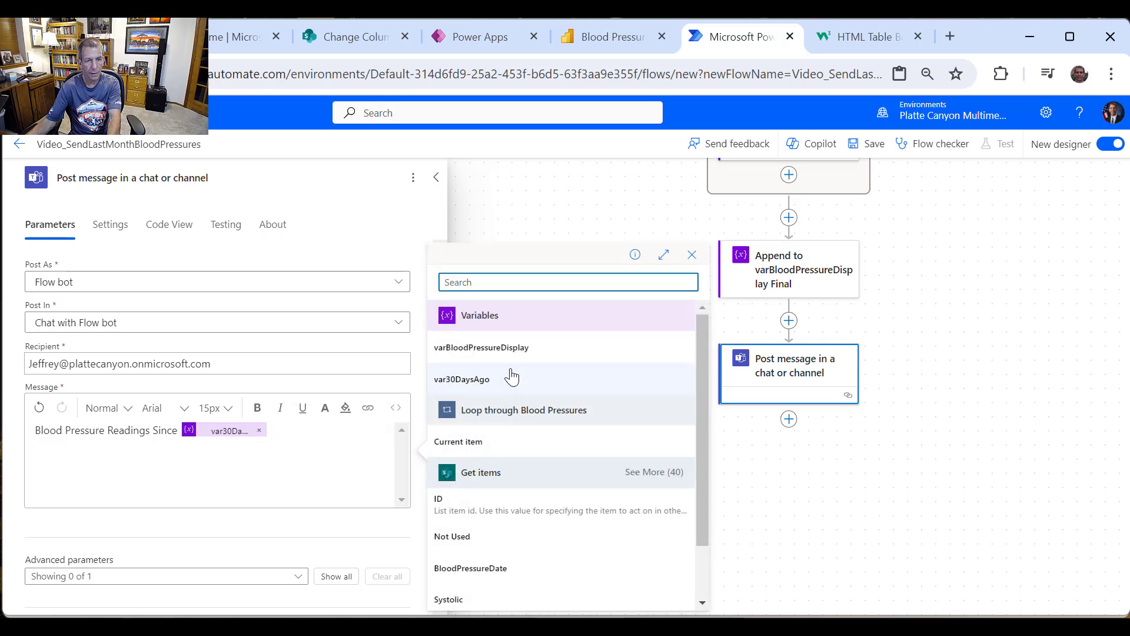
pyautogui.click(502, 349)
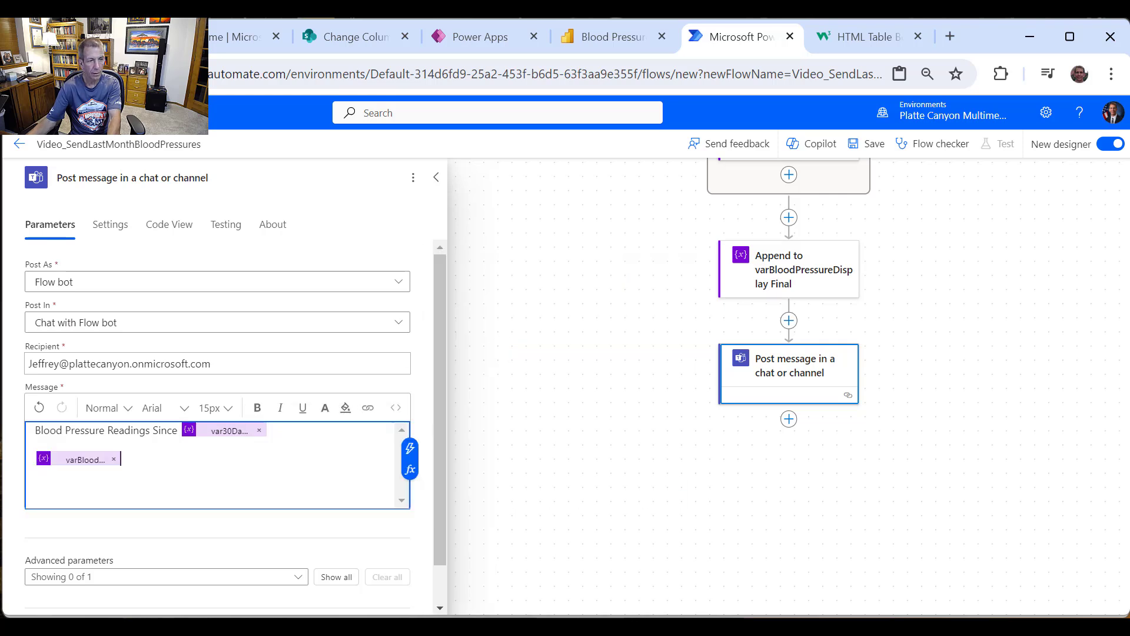
pyautogui.scroll(-1, 377, 483)
pyautogui.scroll(1, 412, 442)
pyautogui.click(787, 423)
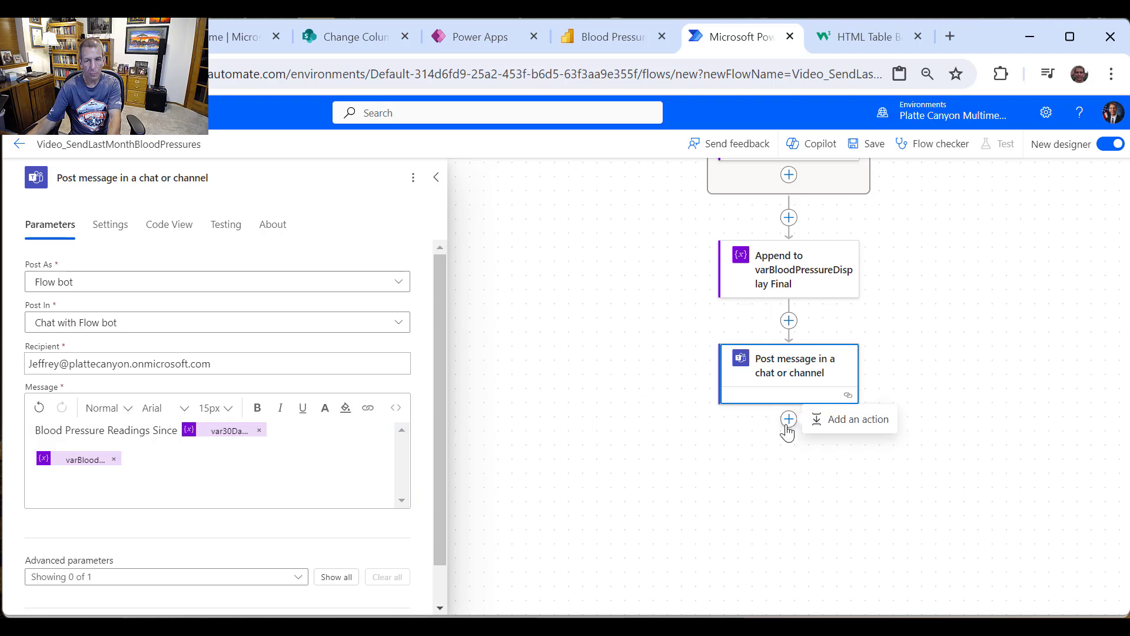
# Step: Add an Outlook Send an email (V2) step addressed to the pasted recipient e-mail
pyautogui.click(827, 430)
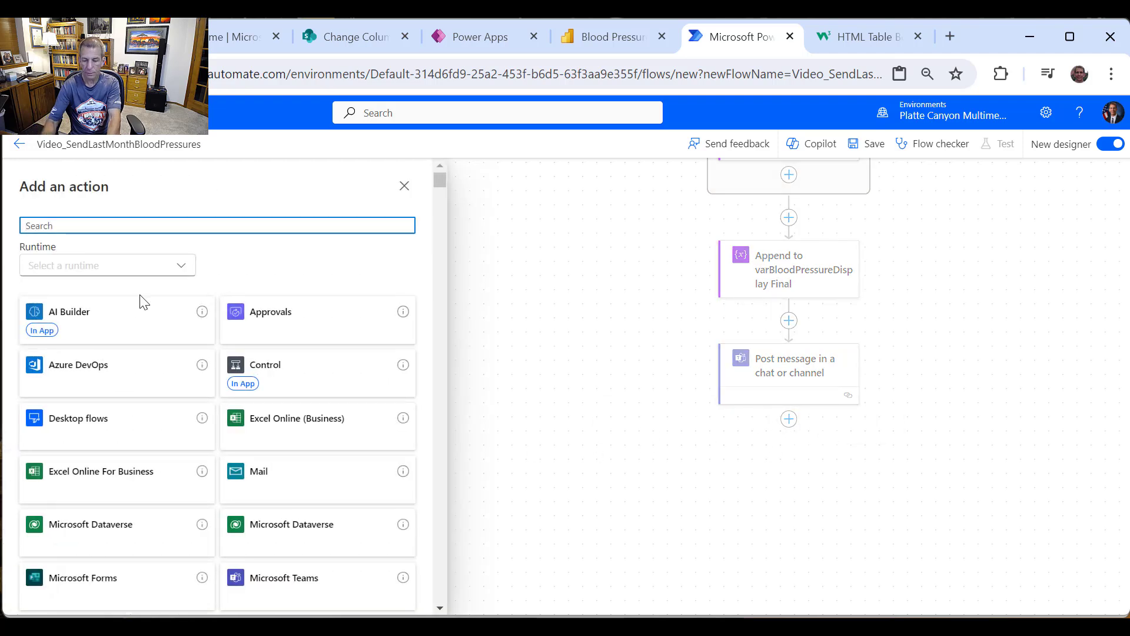
pyautogui.write('Outlook')
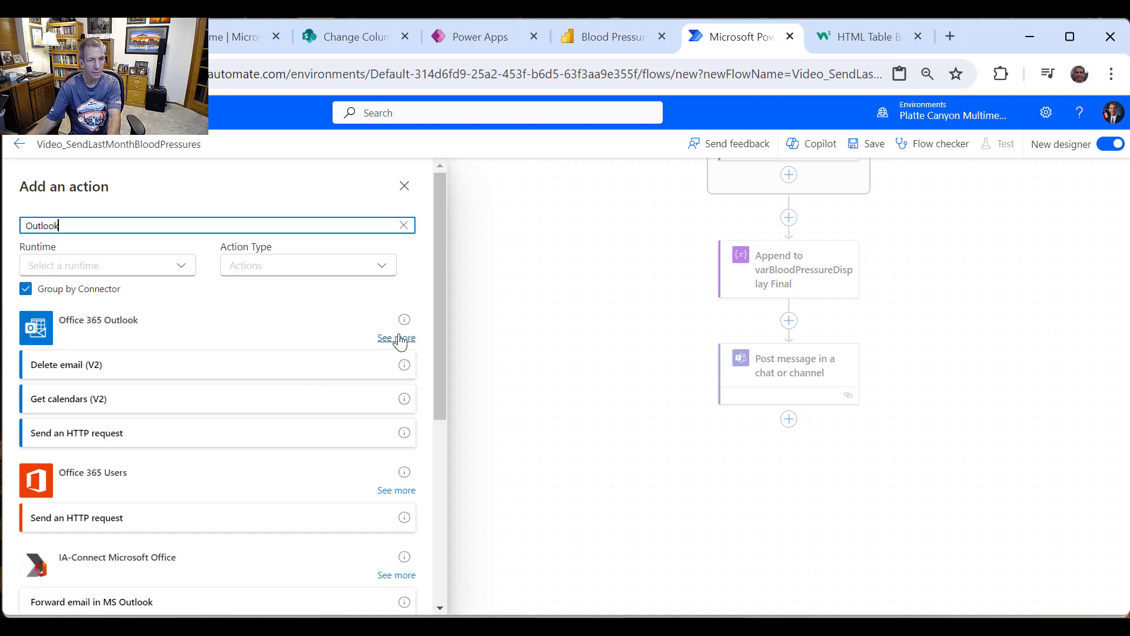
pyautogui.click(398, 339)
pyautogui.click(94, 419)
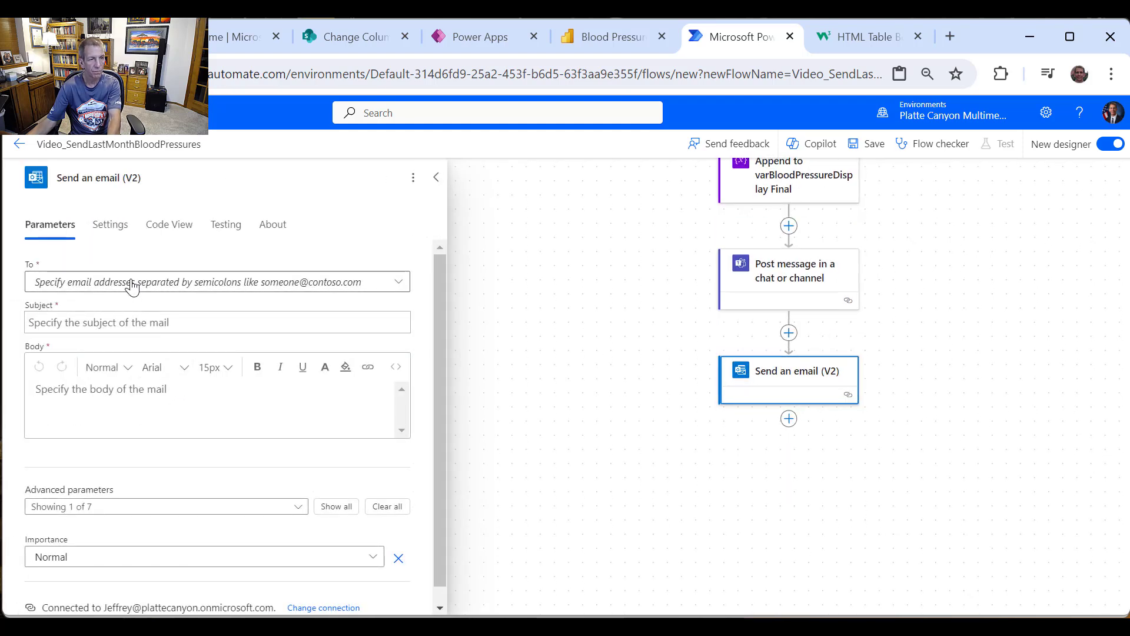
pyautogui.click(133, 283)
pyautogui.hotkey('ctrl', 'v')
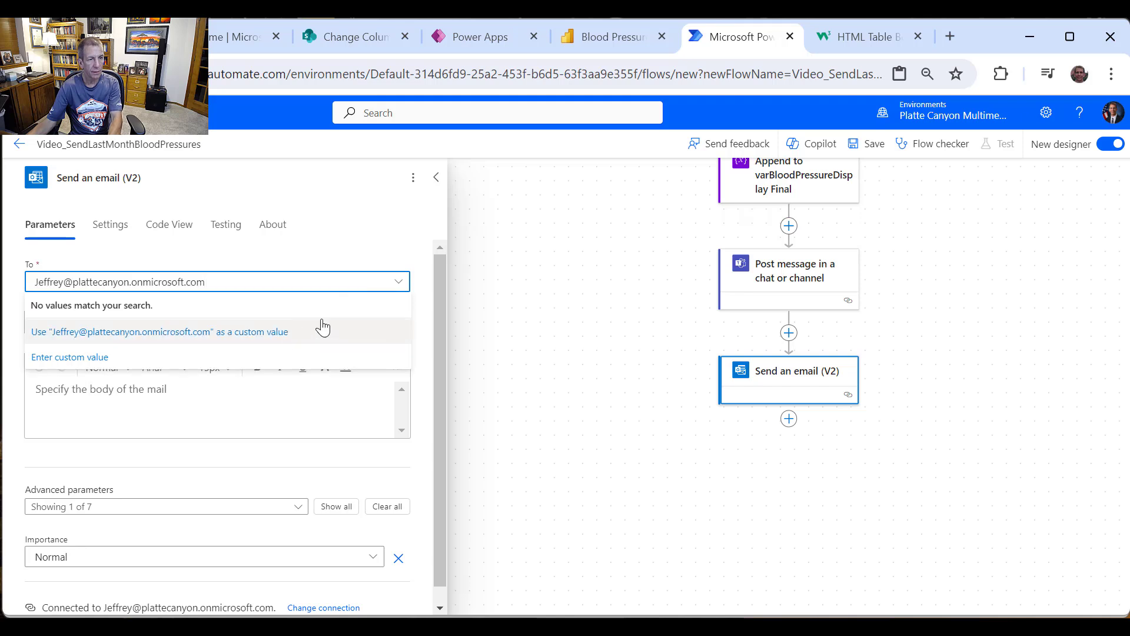
pyautogui.click(189, 339)
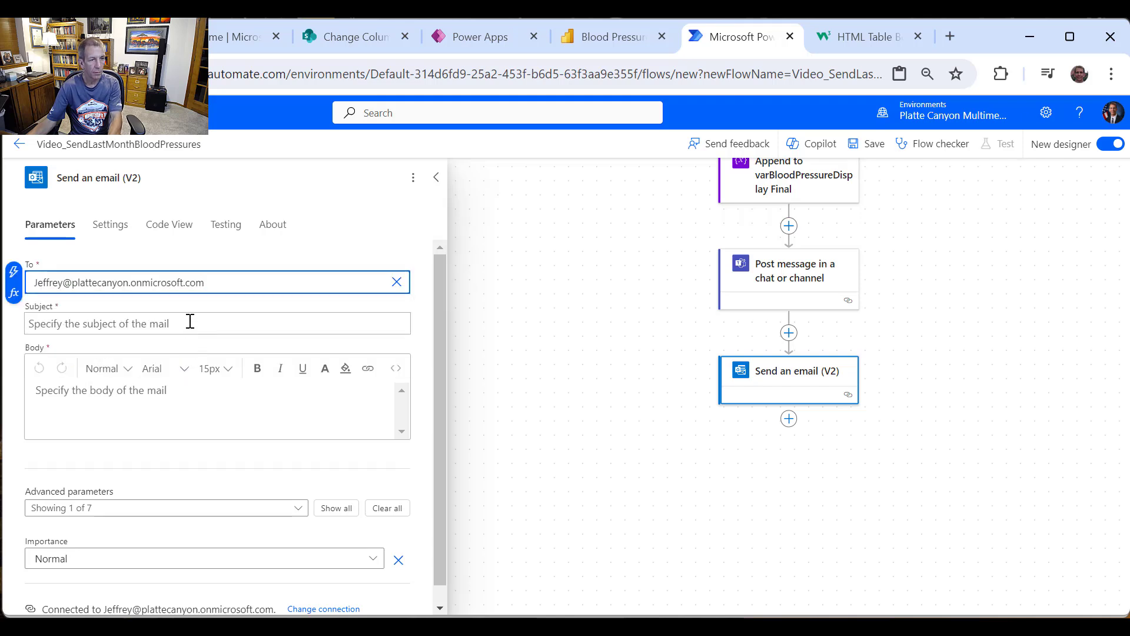
# Step: Set subject 'Blood Pressure Readings since' plus var30DaysAgo, body varBloodPressureDisplay, and save the flow
pyautogui.click(190, 324)
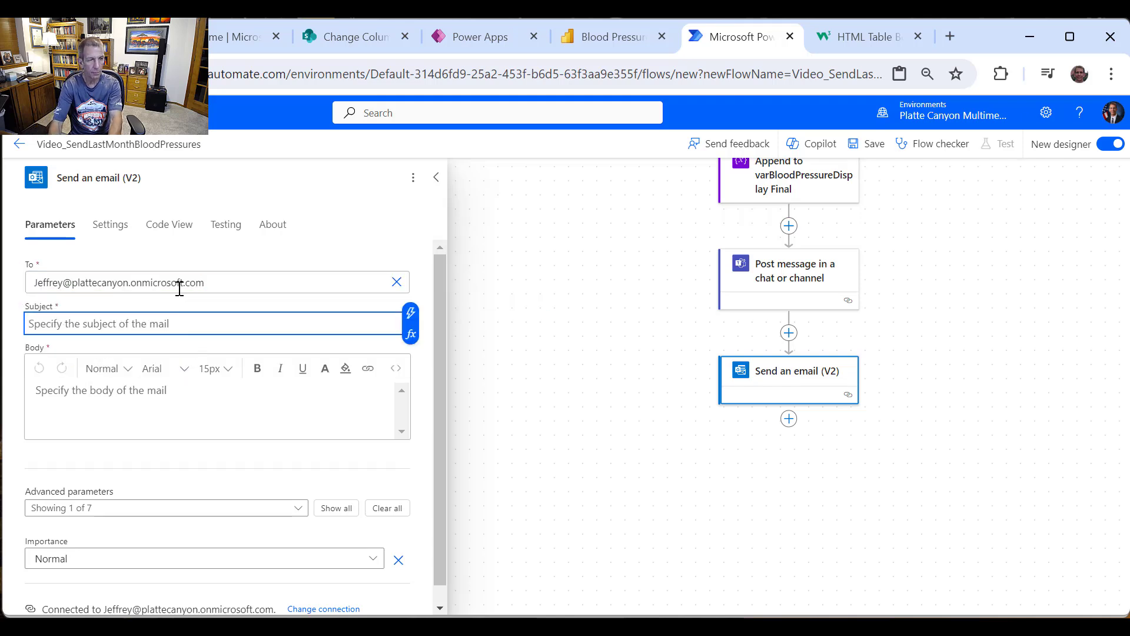
pyautogui.write('Blood')
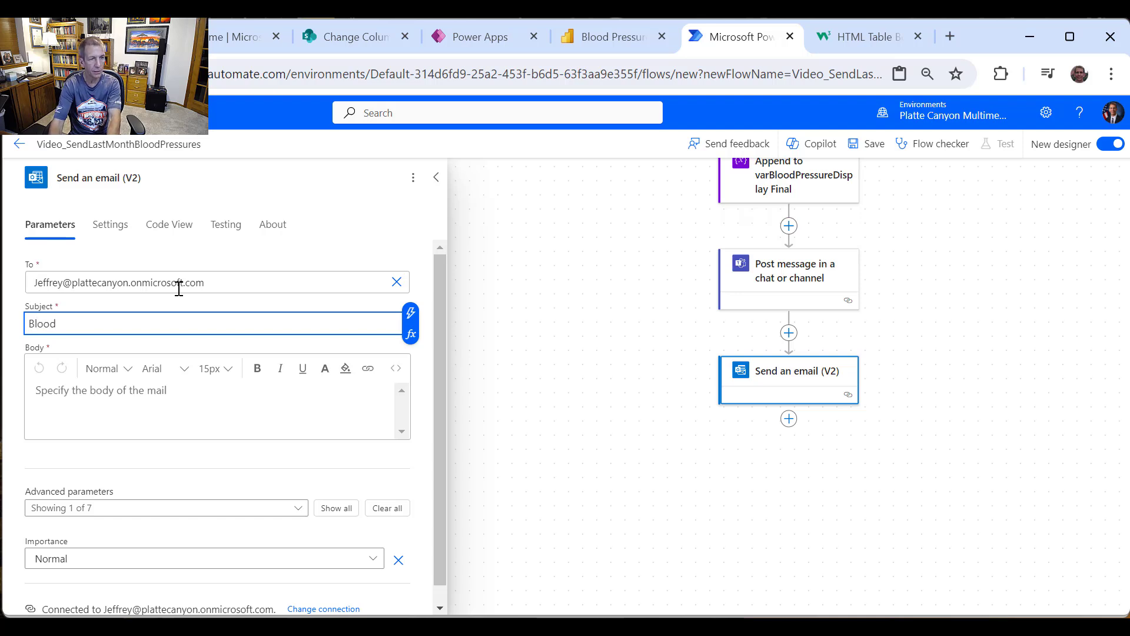
pyautogui.write(' Pressure Readi')
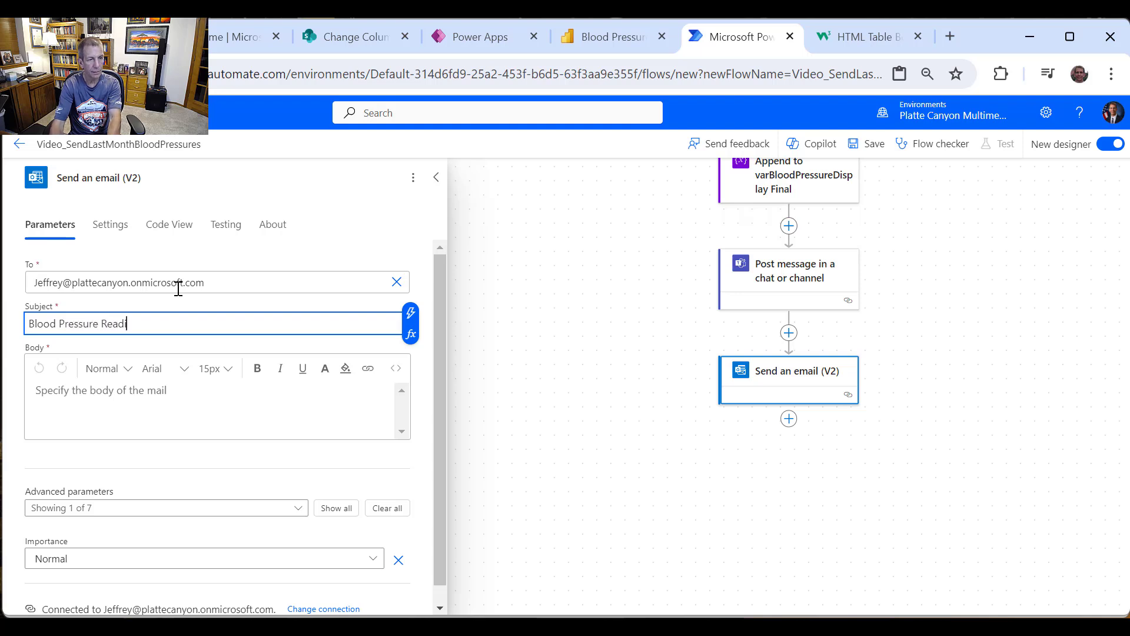
pyautogui.write('ce')
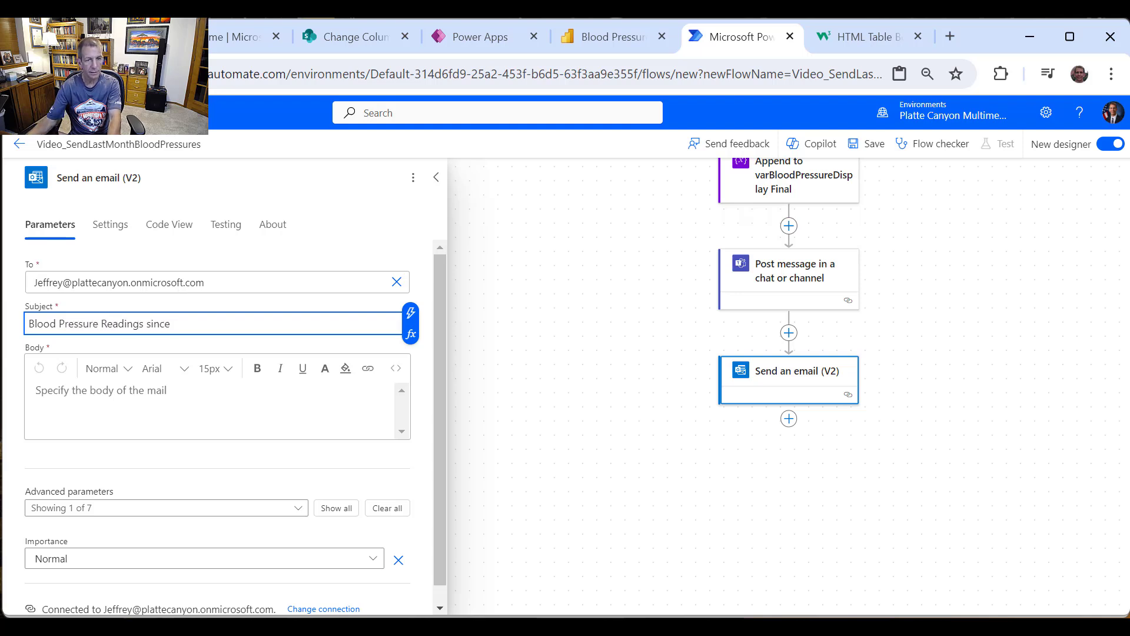
pyautogui.click(410, 313)
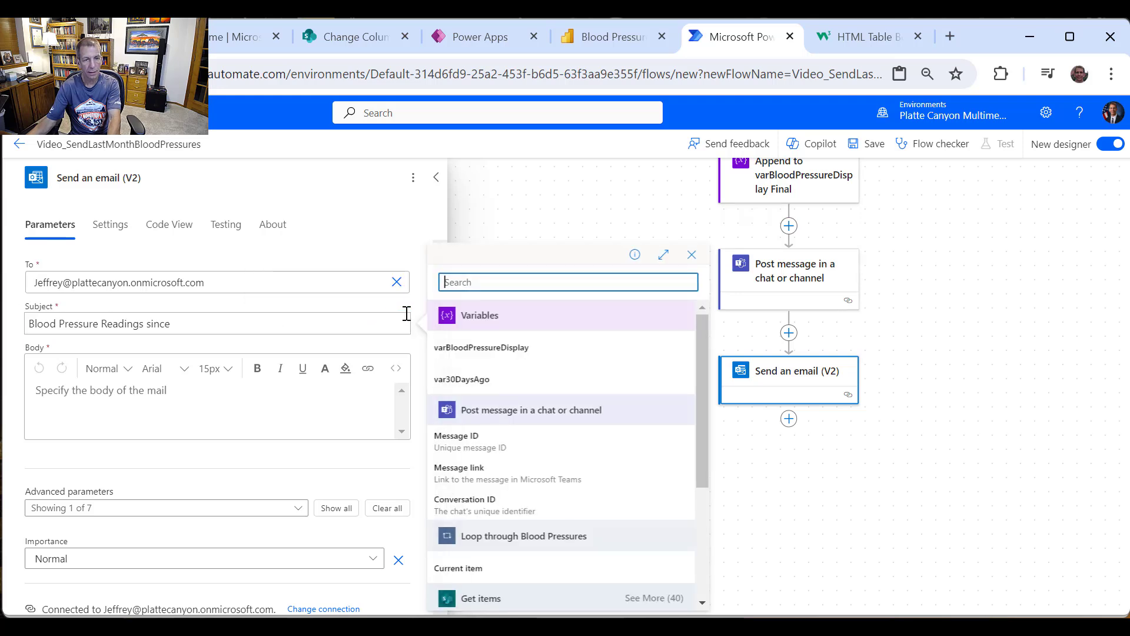
pyautogui.click(497, 379)
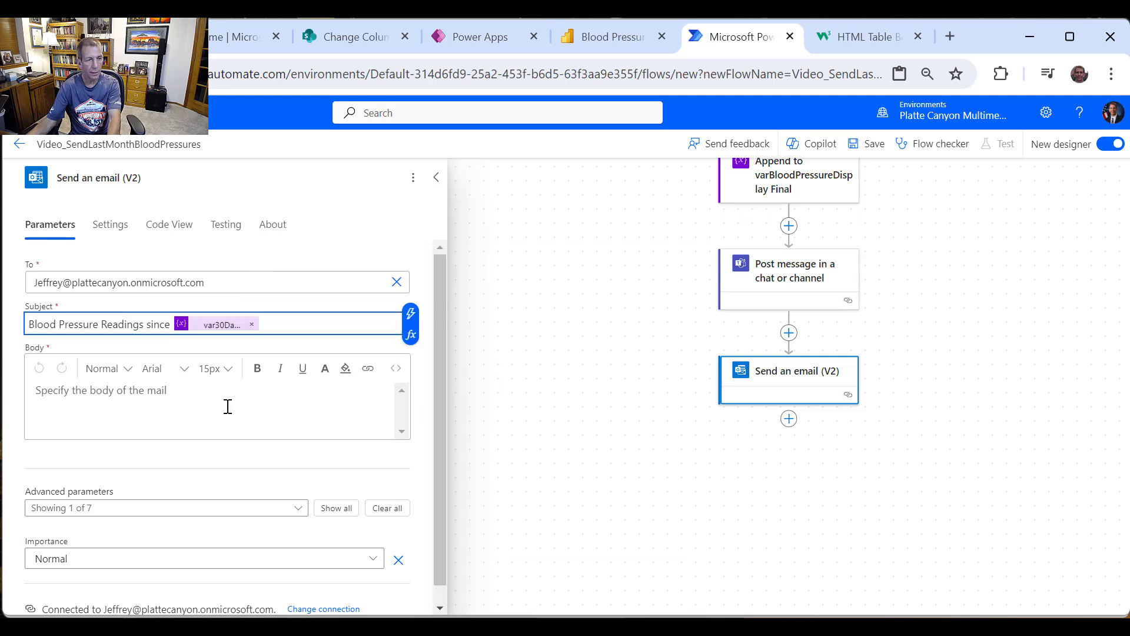
pyautogui.click(243, 405)
pyautogui.click(410, 393)
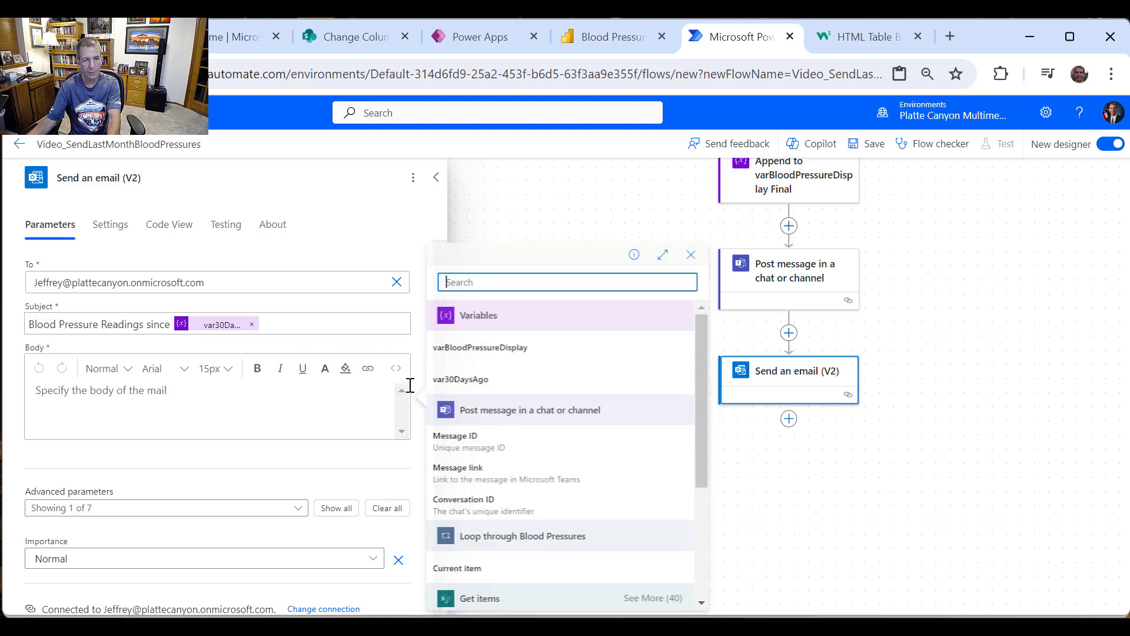
pyautogui.click(516, 352)
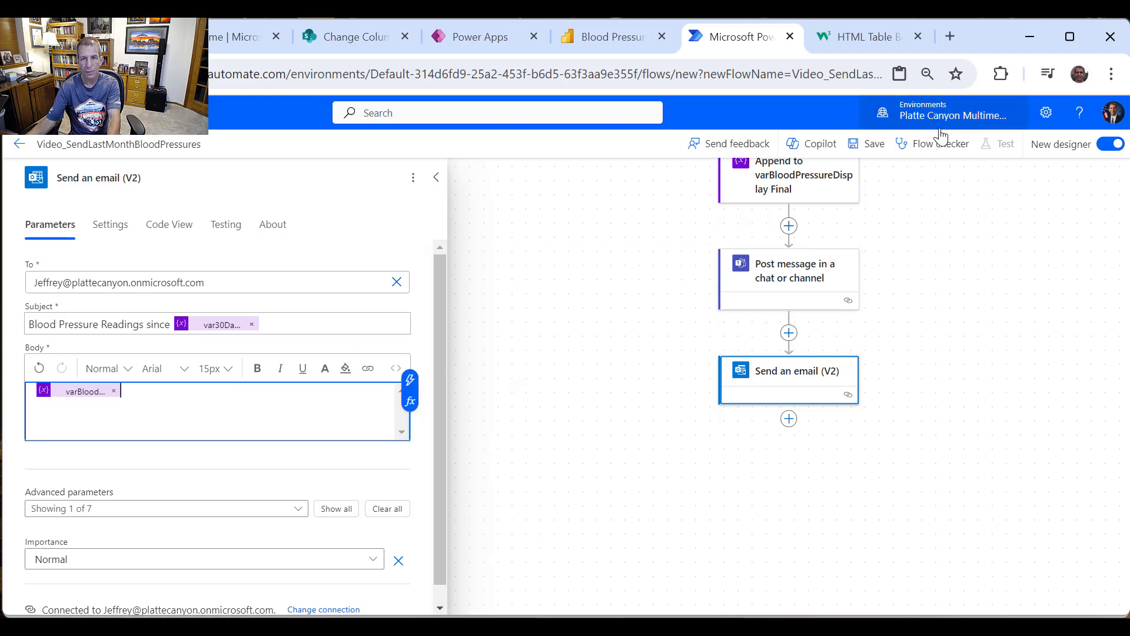
pyautogui.click(884, 147)
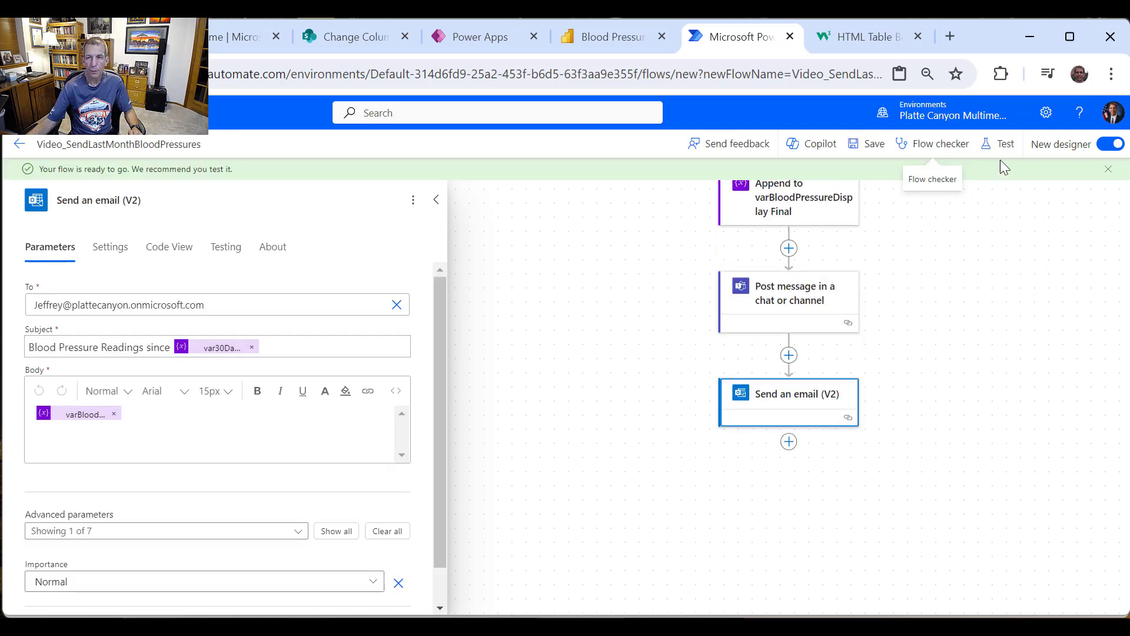
# Step: Run a manual test of the flow and watch the run complete
pyautogui.click(1001, 144)
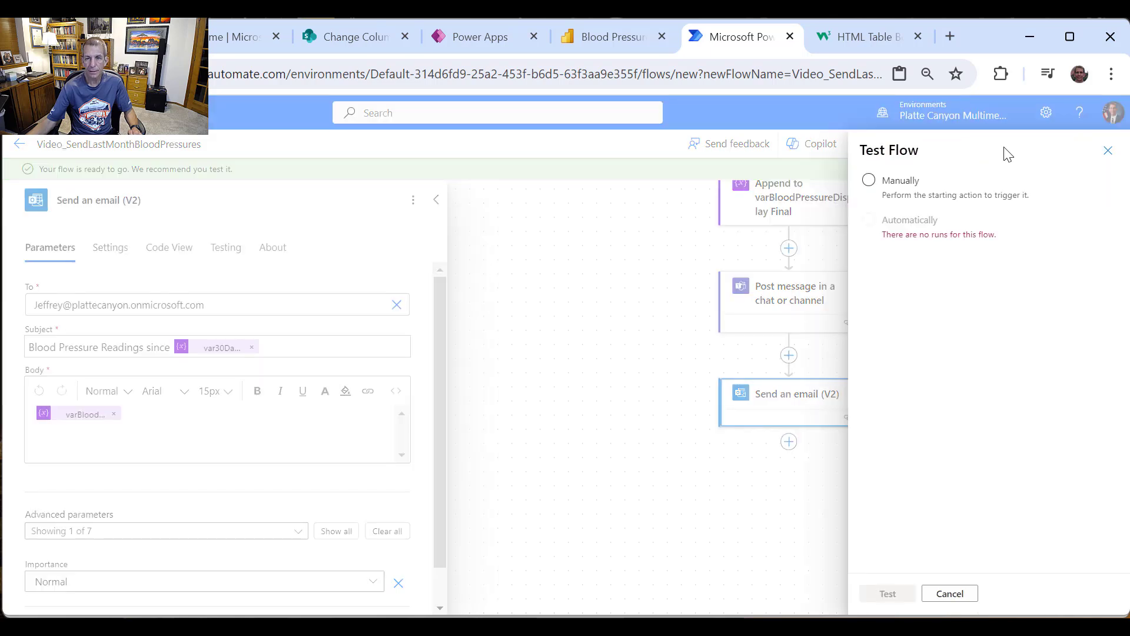
pyautogui.click(869, 180)
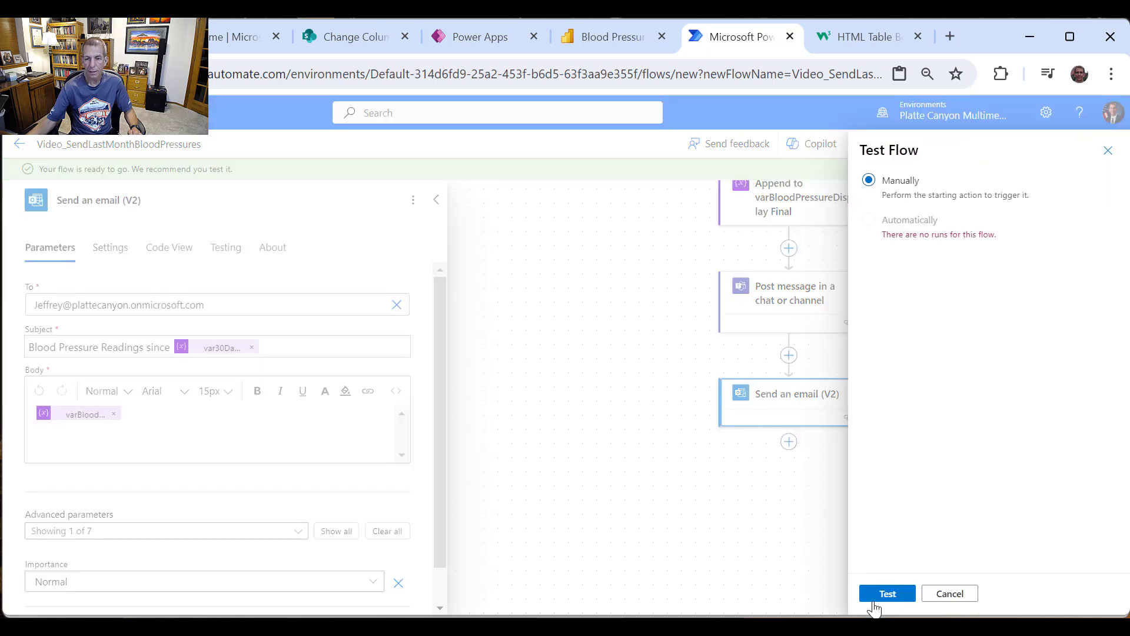
pyautogui.click(909, 593)
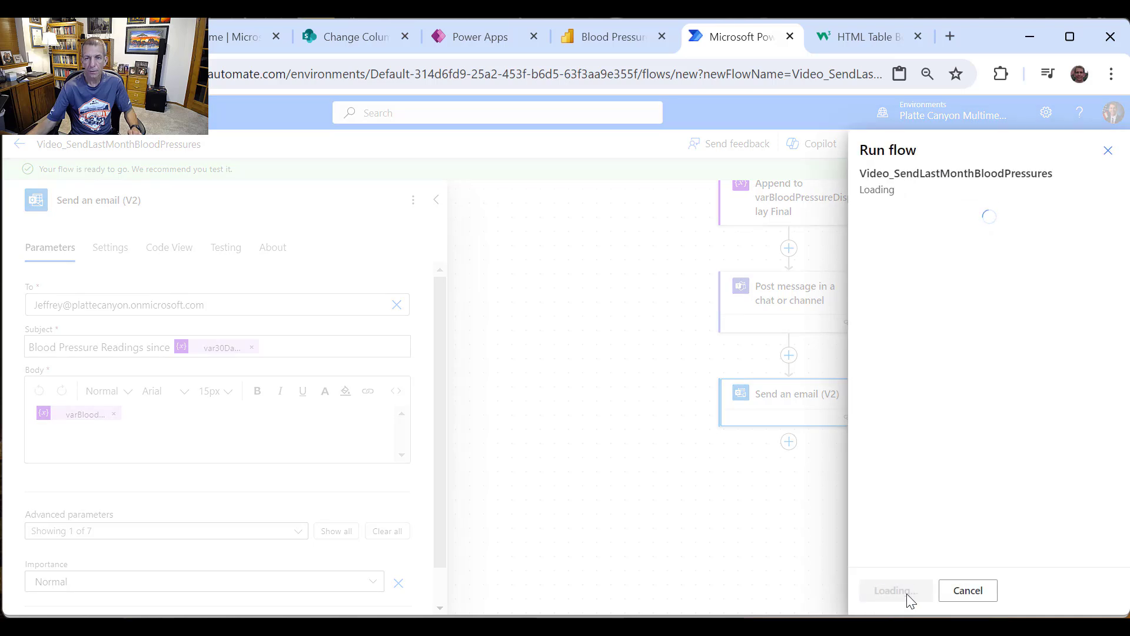
pyautogui.click(907, 600)
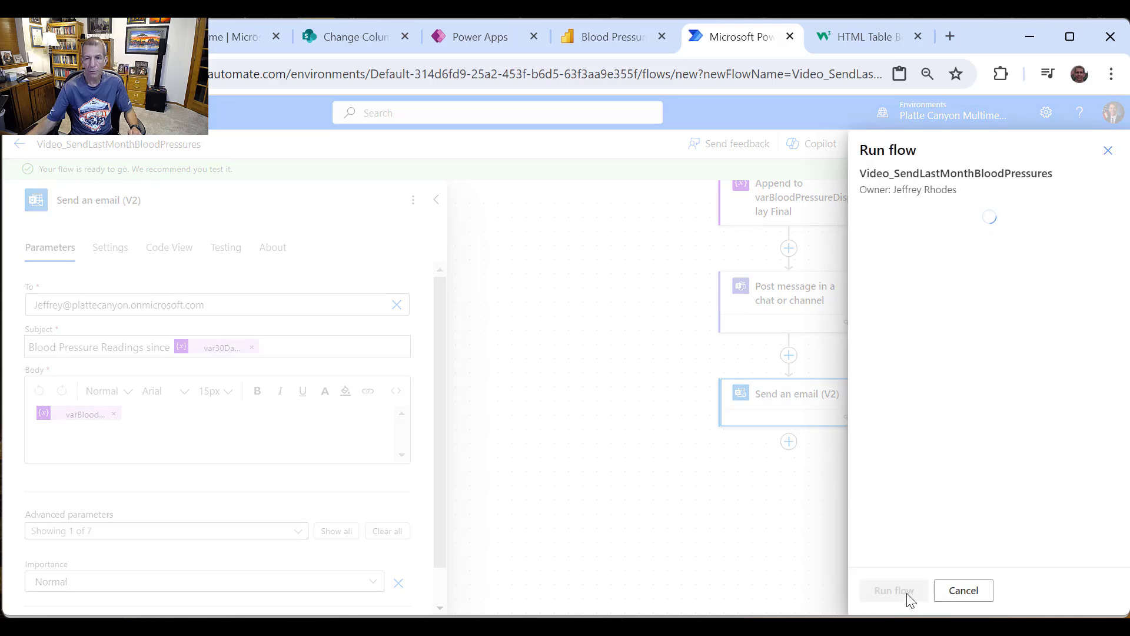
pyautogui.click(892, 586)
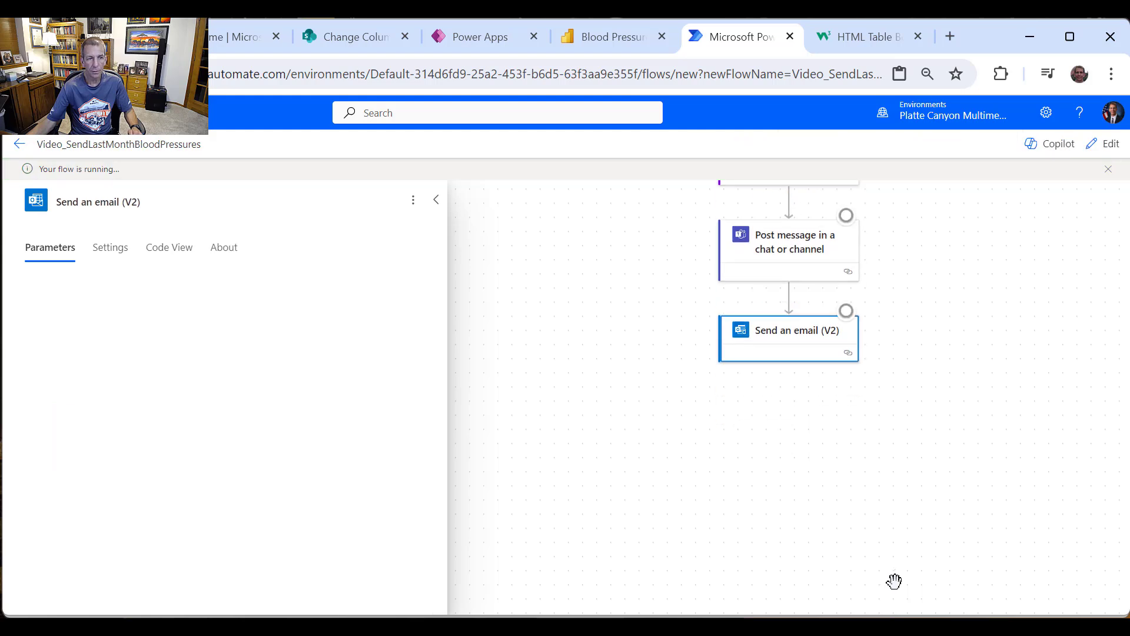
pyautogui.scroll(5, 962, 467)
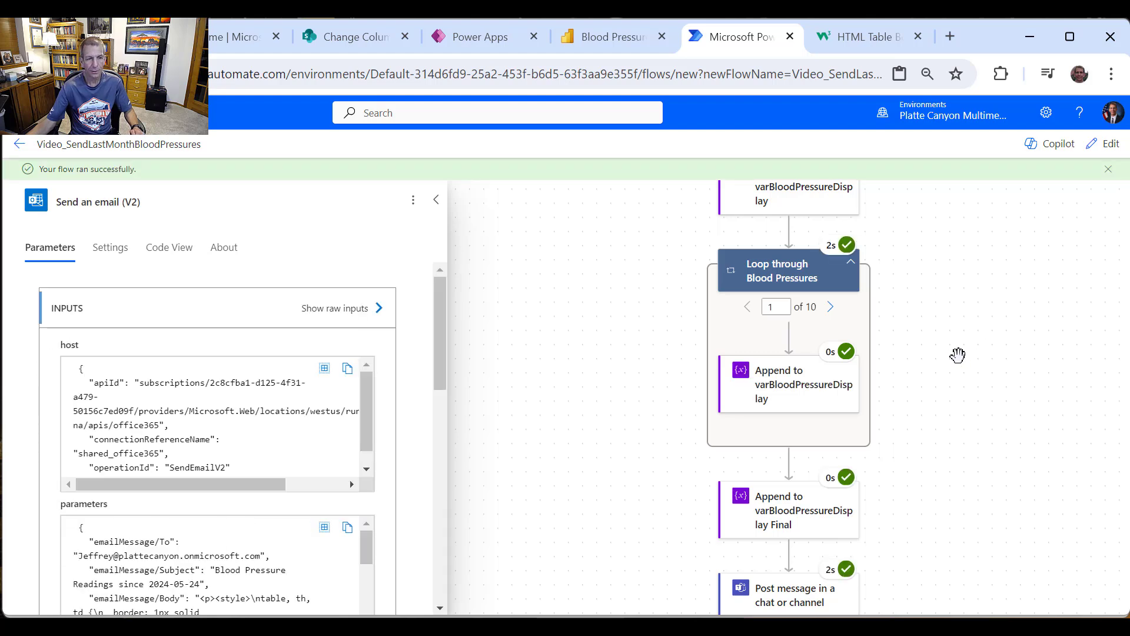
# Step: Check the run's var30DaysAgo result (2024-05-24) and Get items inputs, then switch to Teams
pyautogui.scroll(2, 778, 314)
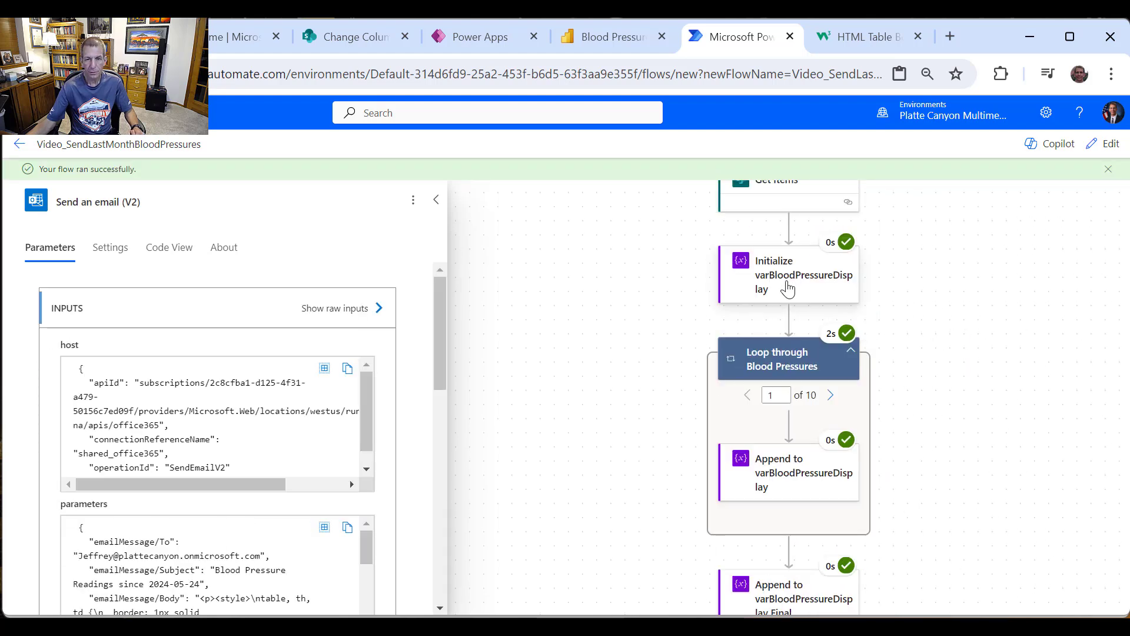
pyautogui.scroll(4, 883, 306)
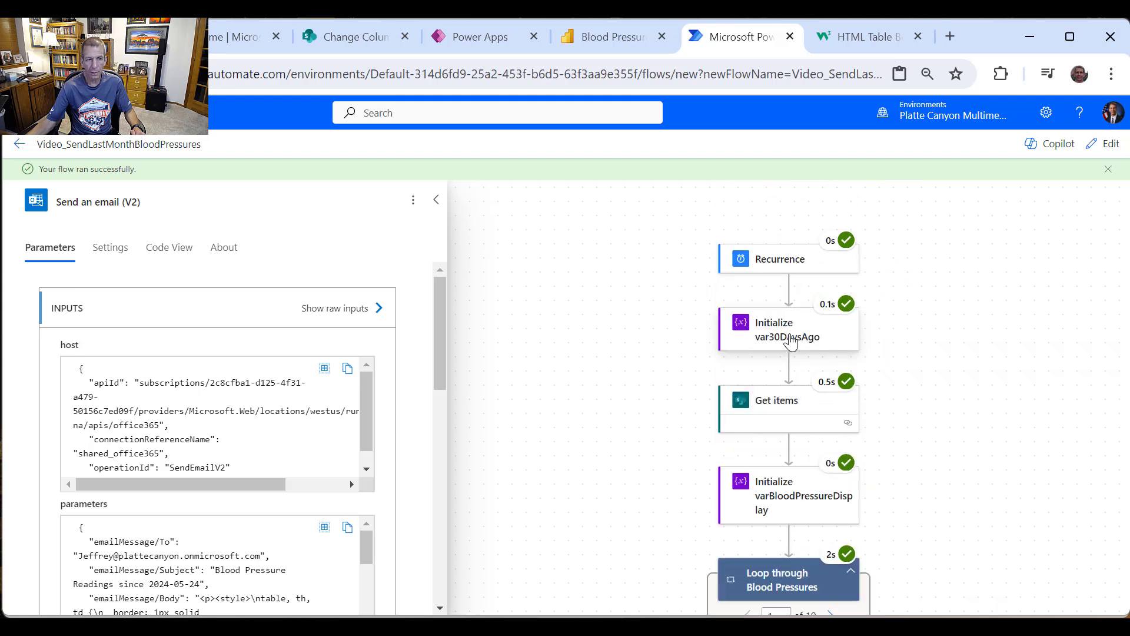
pyautogui.click(790, 341)
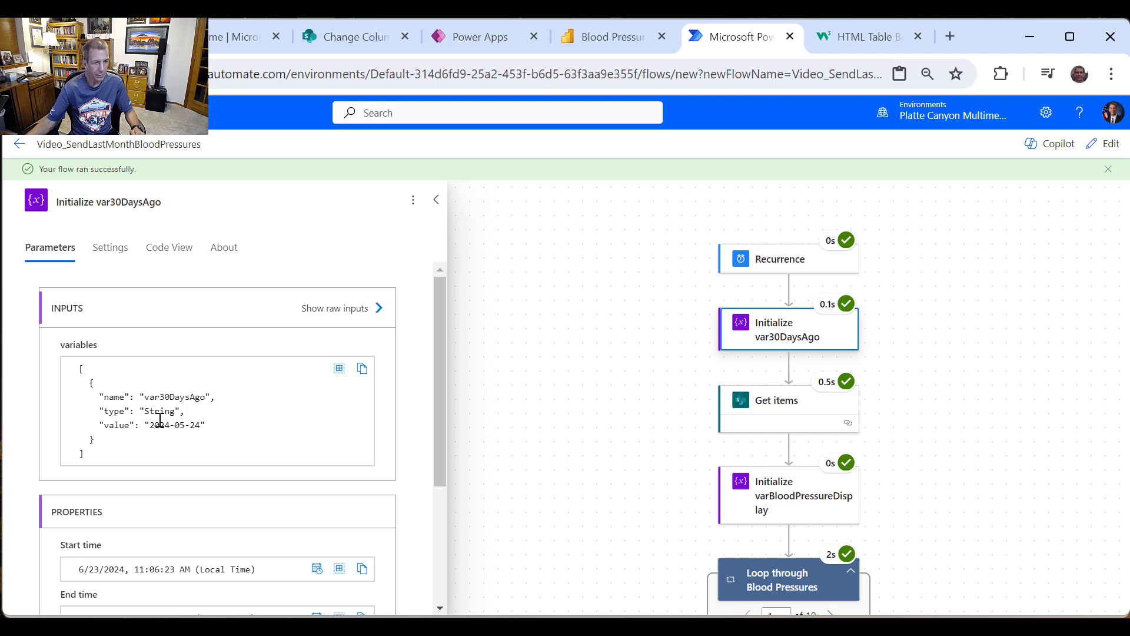
pyautogui.moveTo(150, 424); pyautogui.dragTo(200, 427)
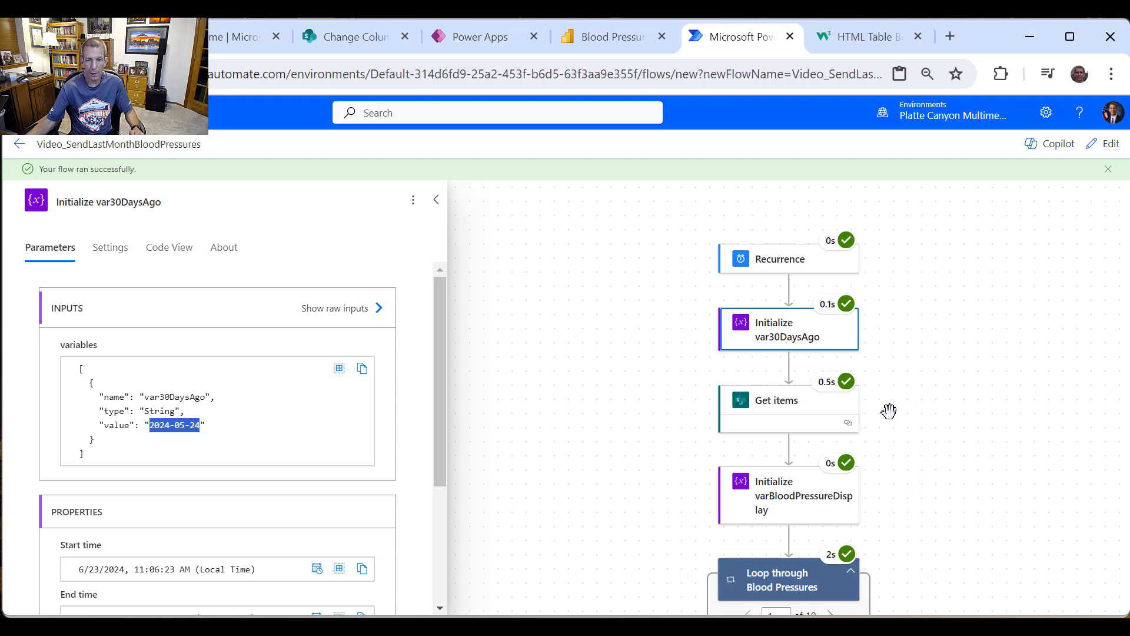
pyautogui.click(792, 415)
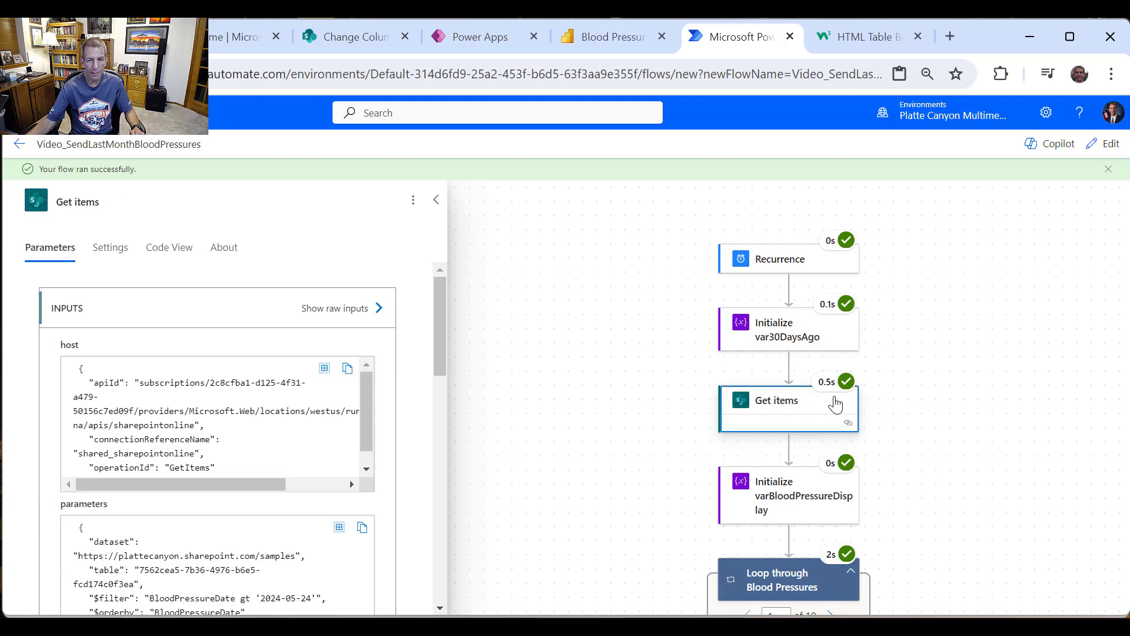
pyautogui.scroll(-1, 836, 405)
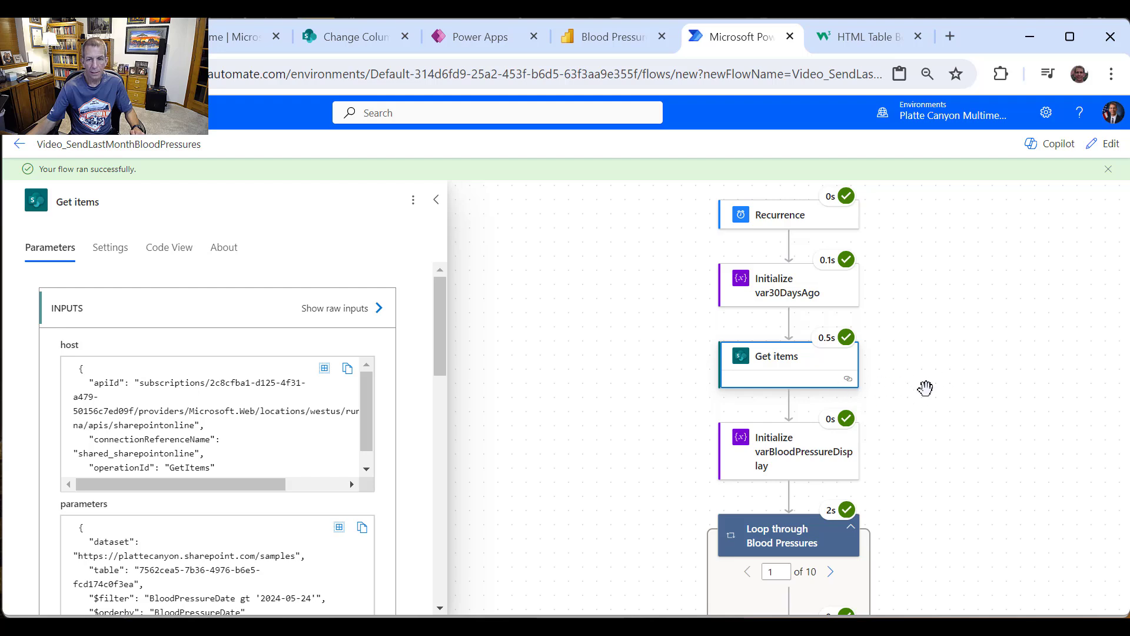
pyautogui.scroll(-3, 926, 388)
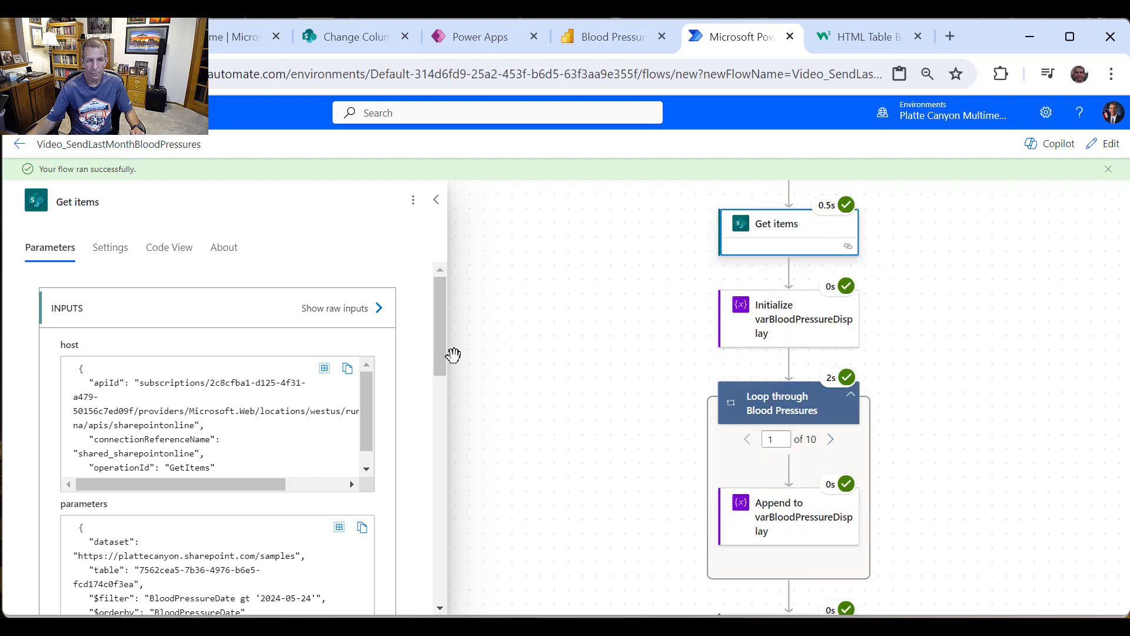
pyautogui.scroll(-1, 866, 386)
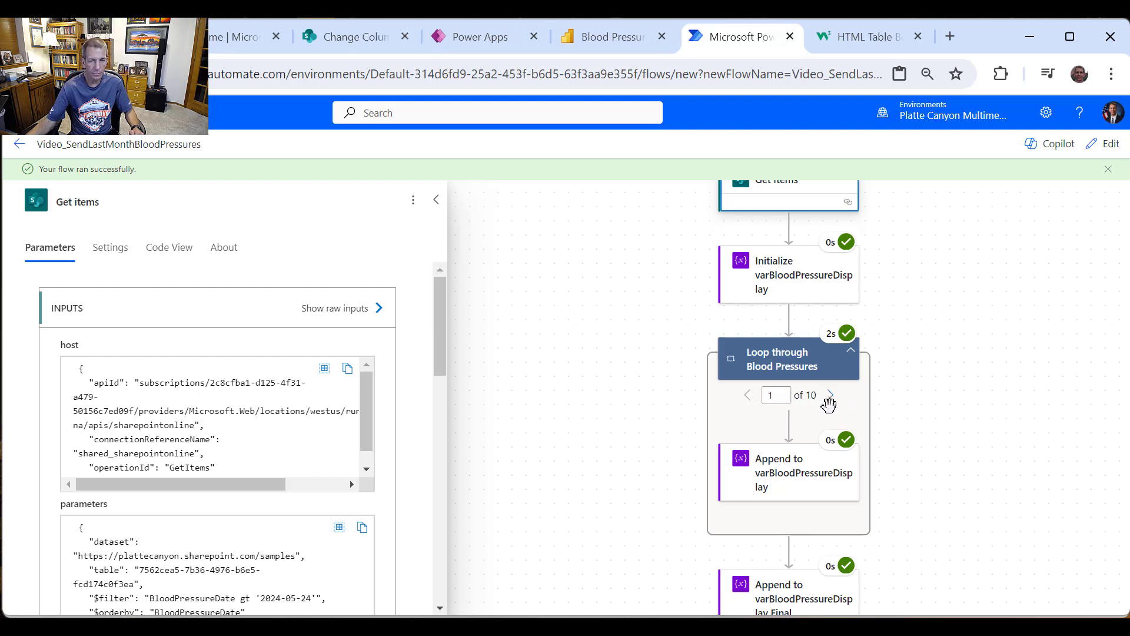
pyautogui.scroll(-2, 823, 419)
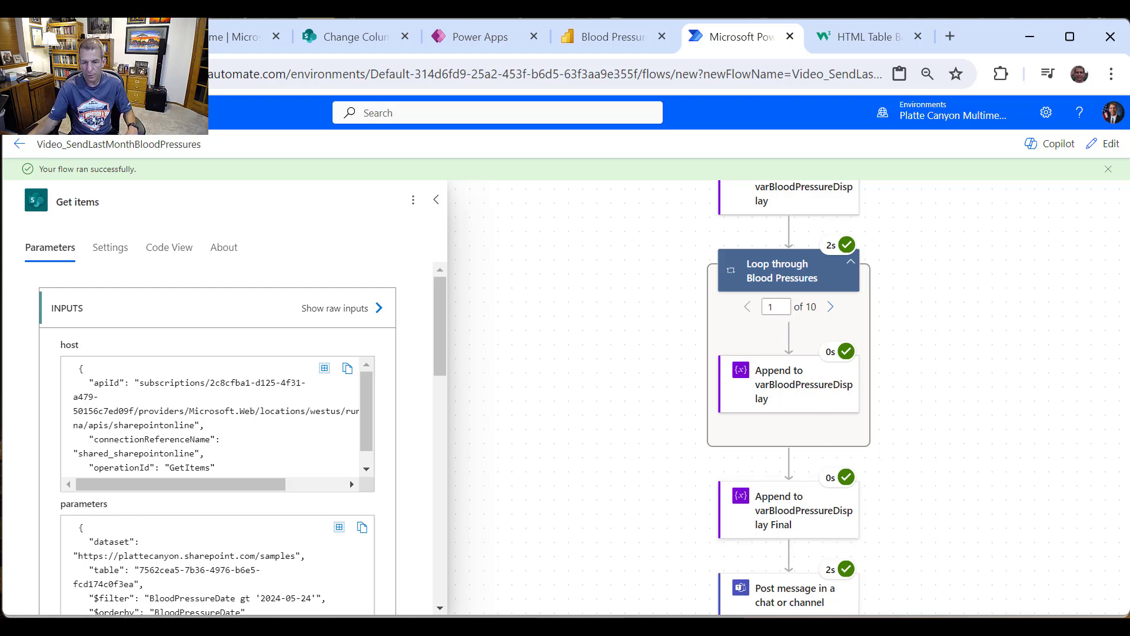
pyautogui.hotkey('alt', 'Tab')
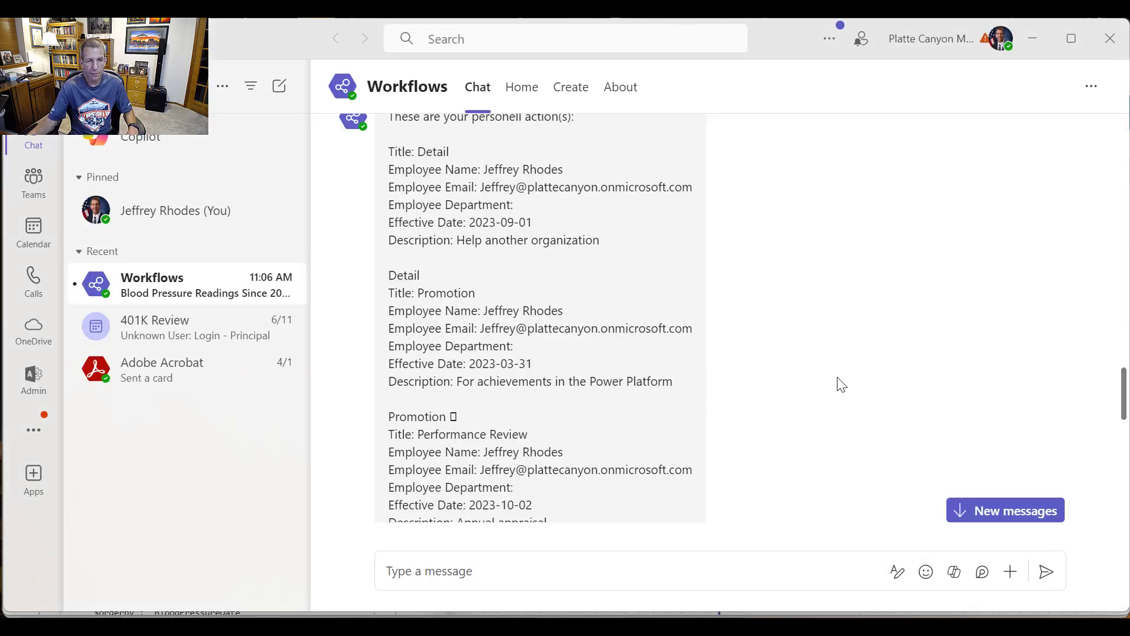
# Step: Jump to the newest Workflows readings table and drag the Outlook readings email into view
pyautogui.click(1008, 517)
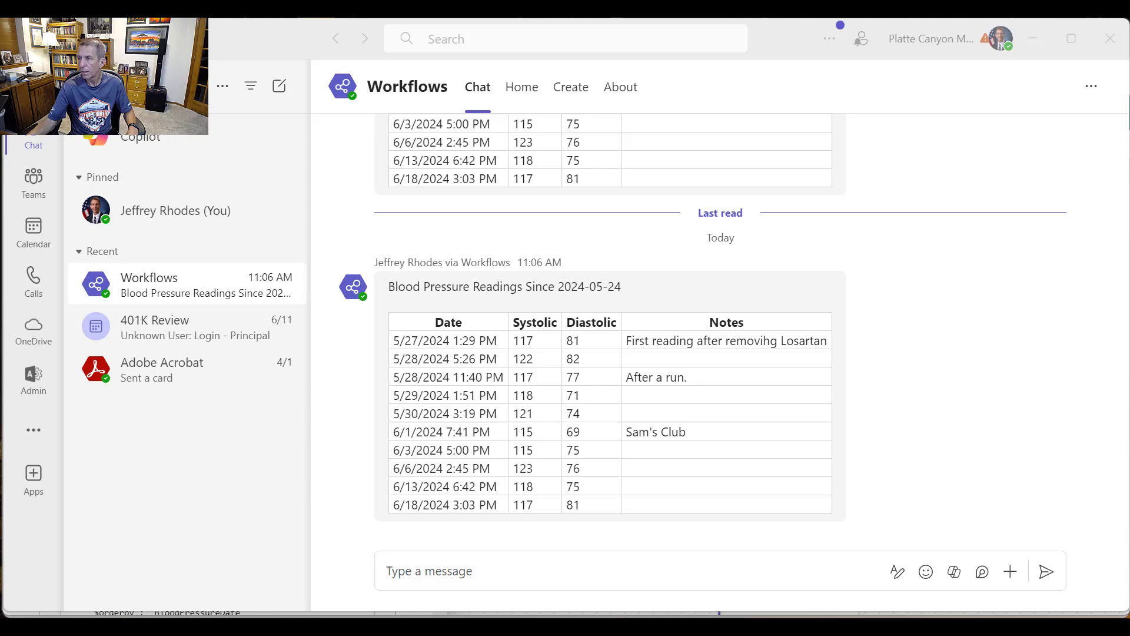
pyautogui.moveTo(1129, 235); pyautogui.dragTo(397, 42)
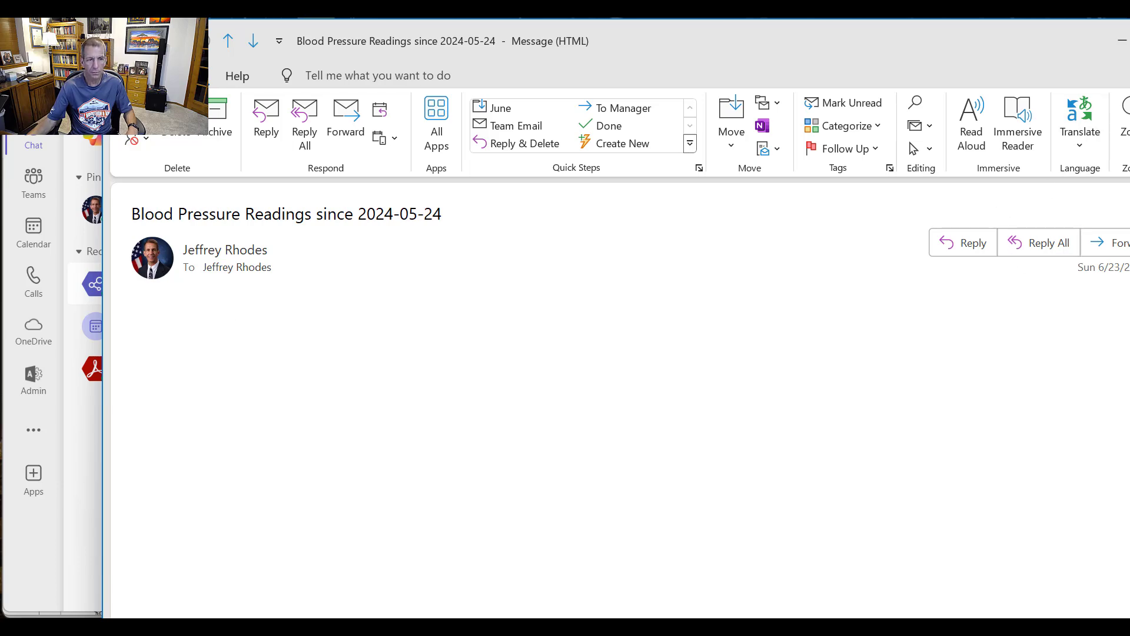
# Step: Close the Outlook readings email and return to the flow run in the browser
pyautogui.press('Escape')
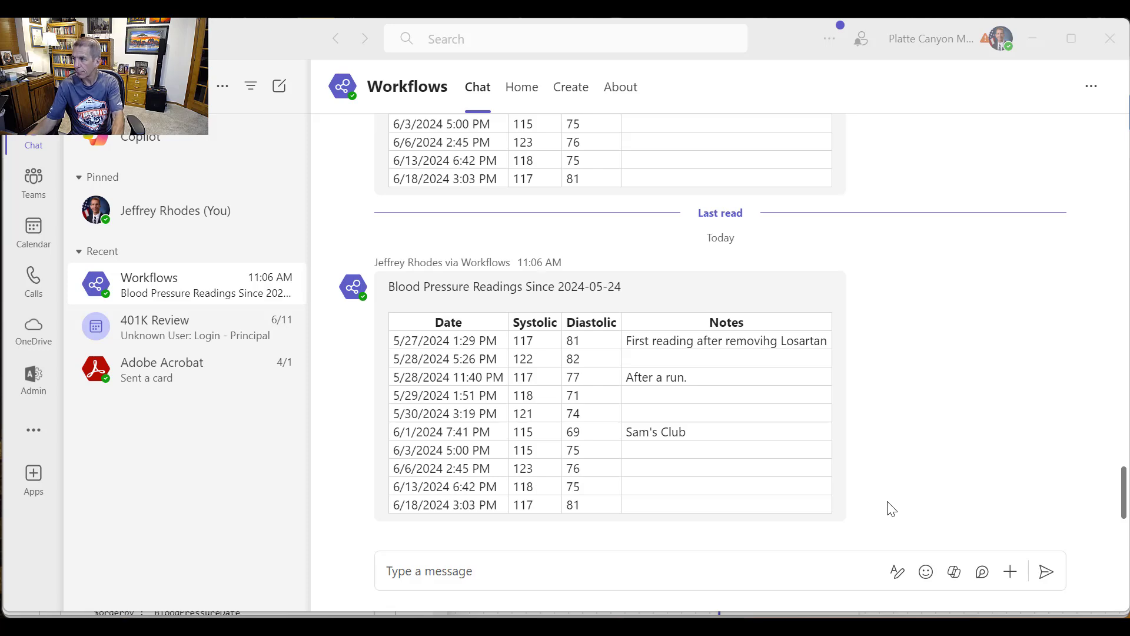
pyautogui.hotkey('alt', 'Tab')
# Step: Inspect the Initialize varBloodPressureDisplay step's inputs, then switch the flow into Edit mode
pyautogui.scroll(3, 790, 375)
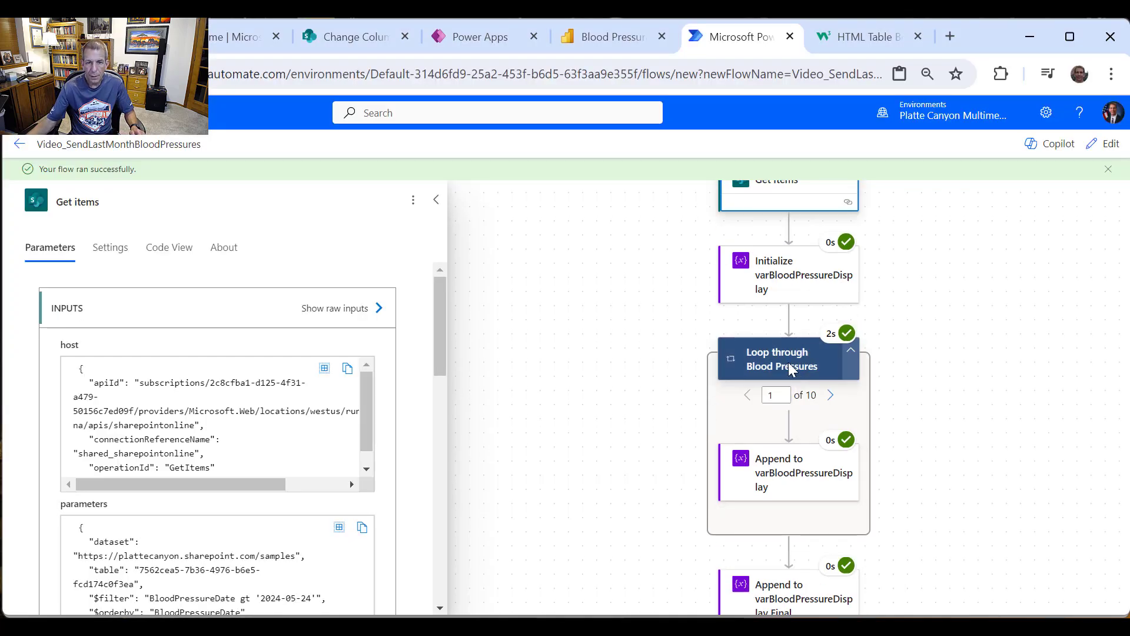
pyautogui.scroll(1, 823, 341)
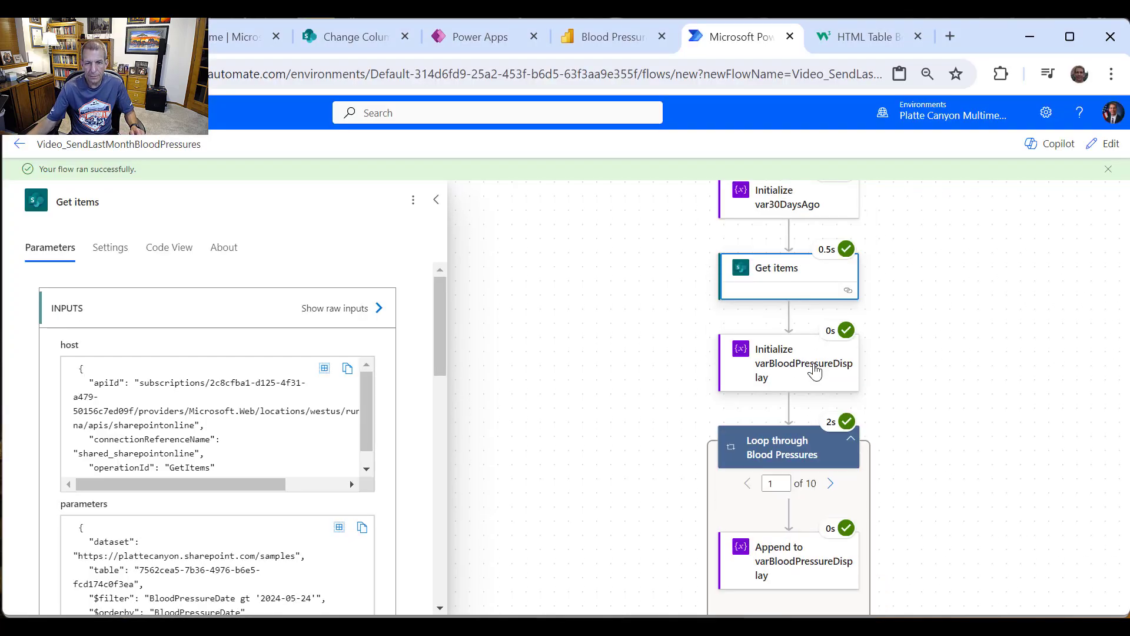
pyautogui.click(808, 371)
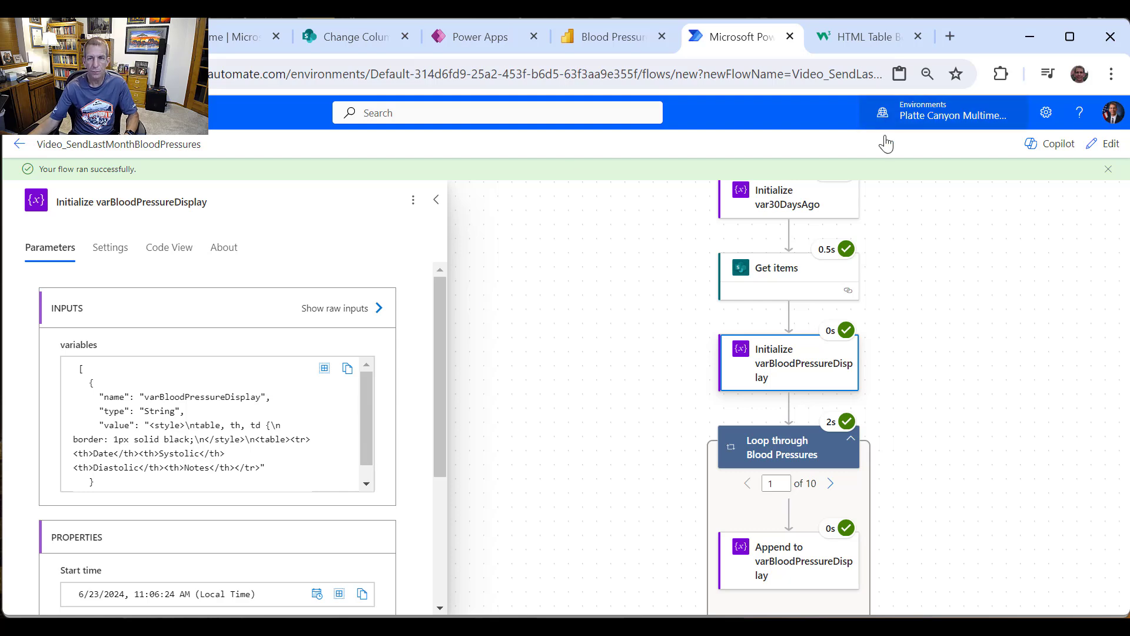
pyautogui.click(1105, 147)
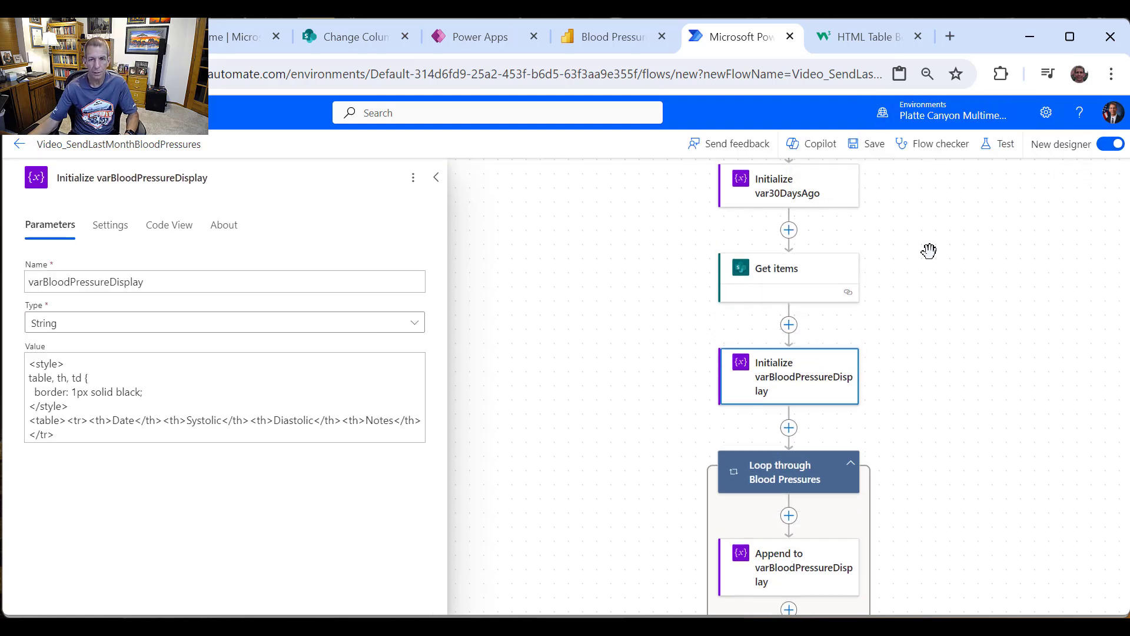
pyautogui.scroll(2, 900, 328)
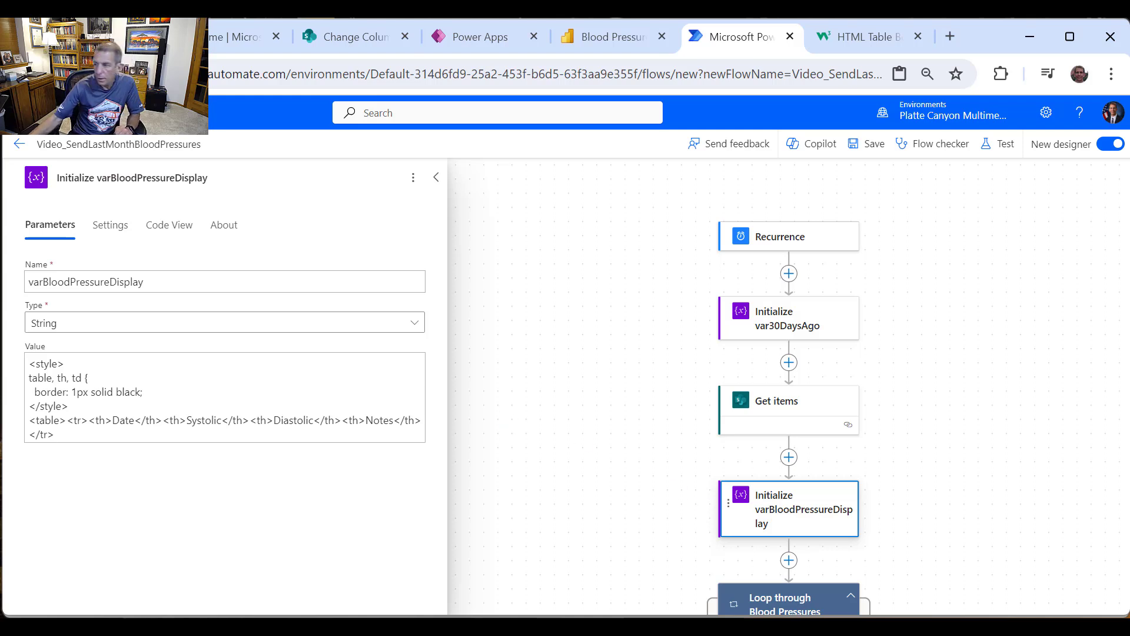
# Step: Select the table, th, td border CSS rule on the W3Schools HTML Table Borders page, then return to Power Automate
pyautogui.click(873, 39)
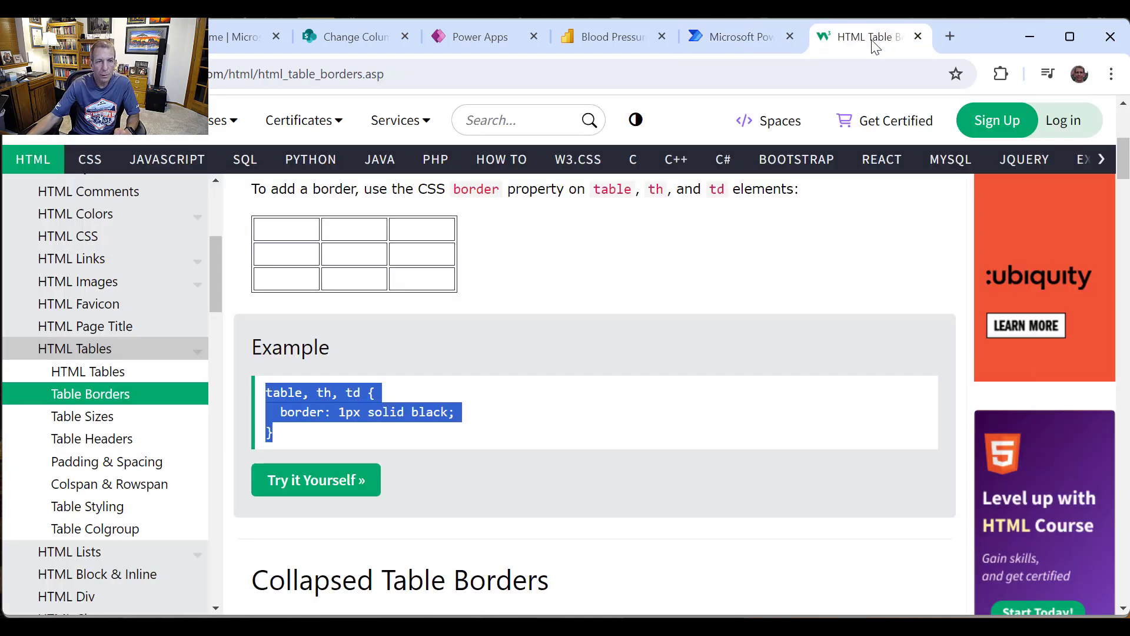
pyautogui.click(388, 435)
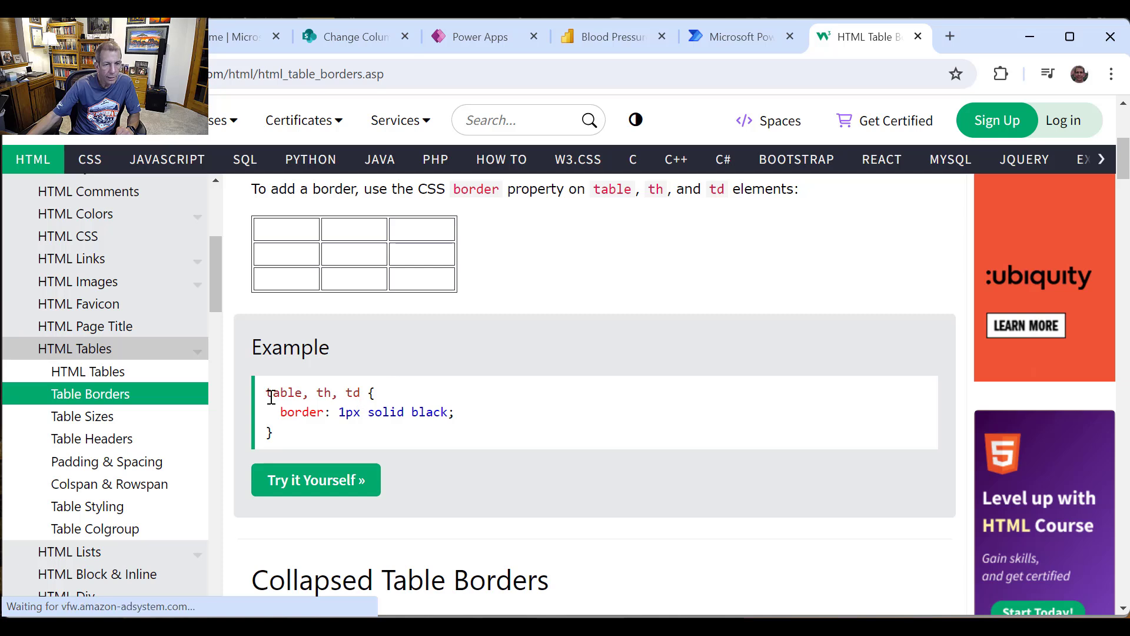
pyautogui.moveTo(267, 395); pyautogui.dragTo(300, 444)
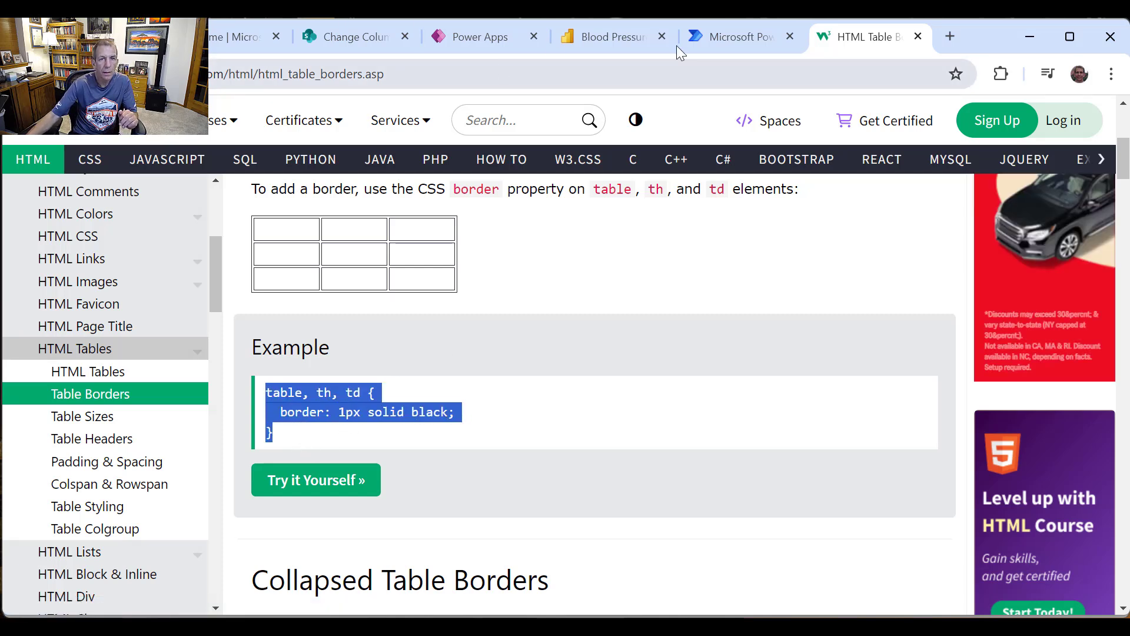
pyautogui.click(694, 46)
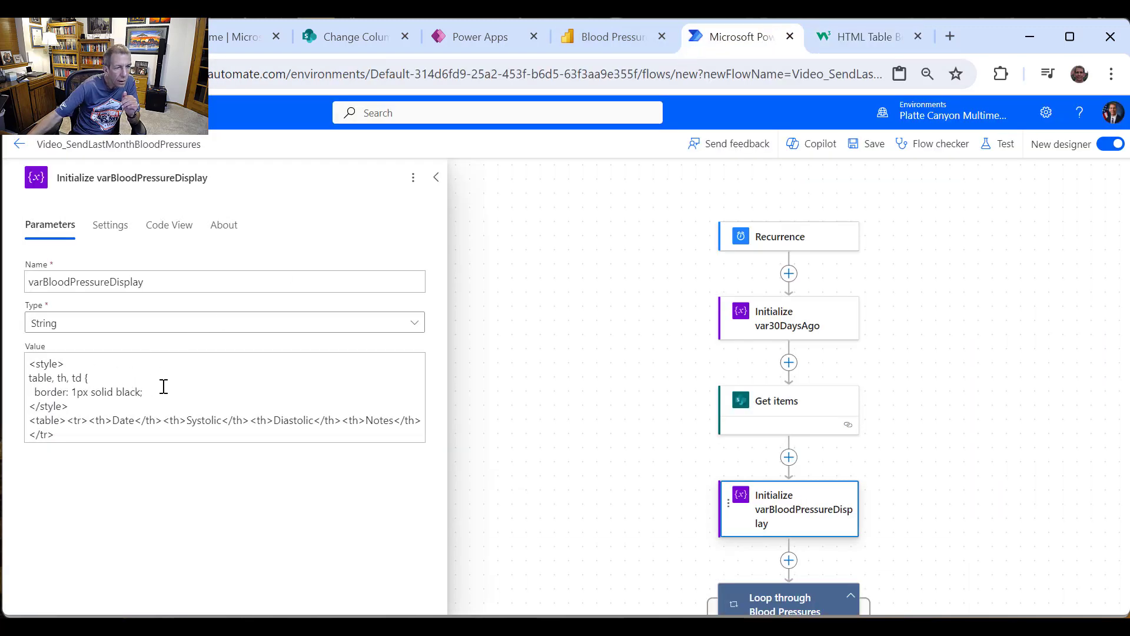
pyautogui.doubleClick(88, 377)
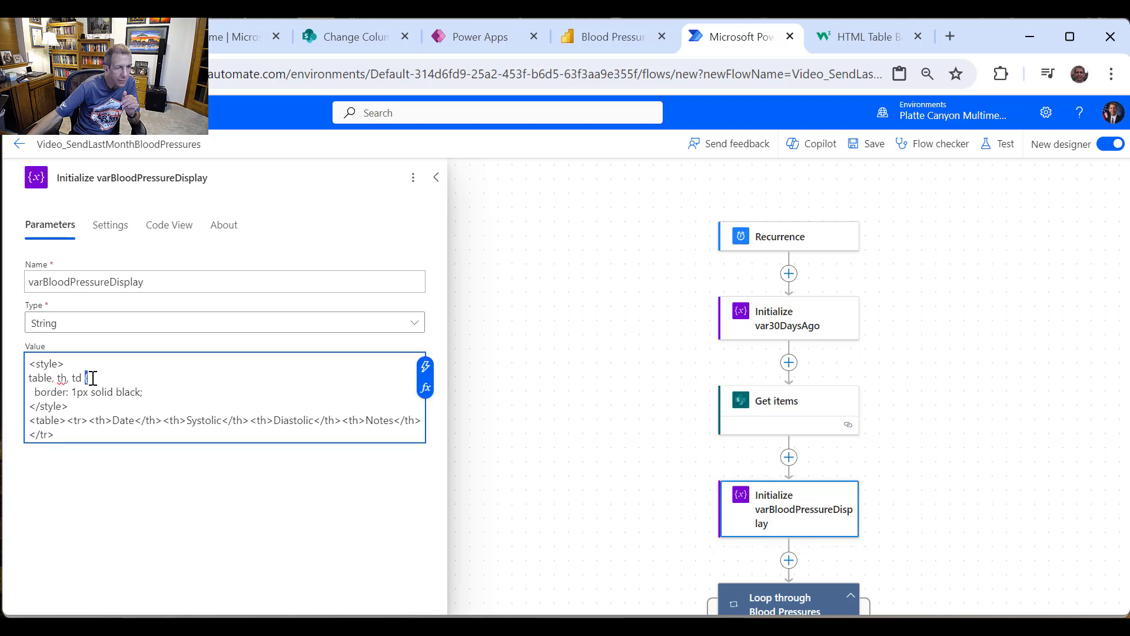
pyautogui.write('{')
pyautogui.moveTo(29, 380); pyautogui.dragTo(169, 403)
pyautogui.click(174, 391)
pyautogui.press('Return')
pyautogui.write('}')
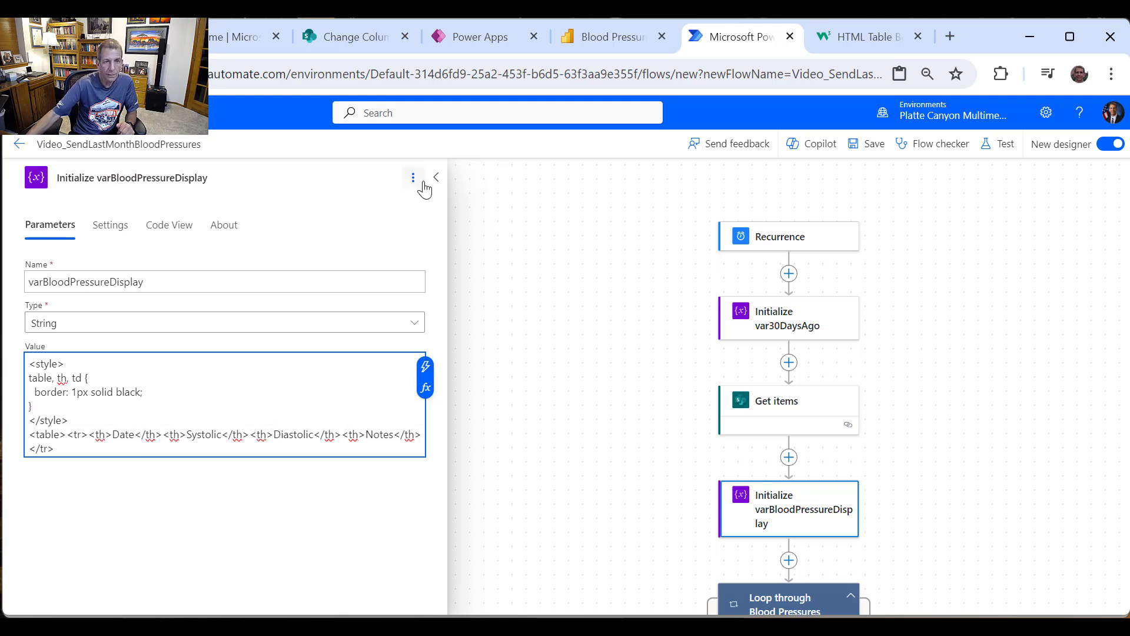
pyautogui.click(826, 197)
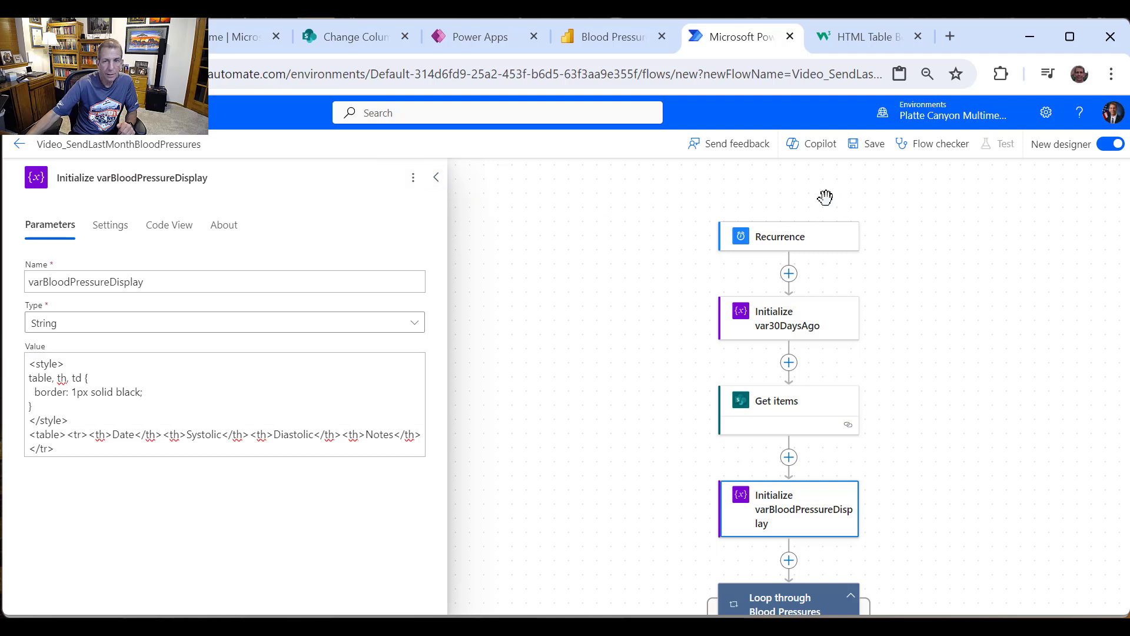
pyautogui.click(874, 154)
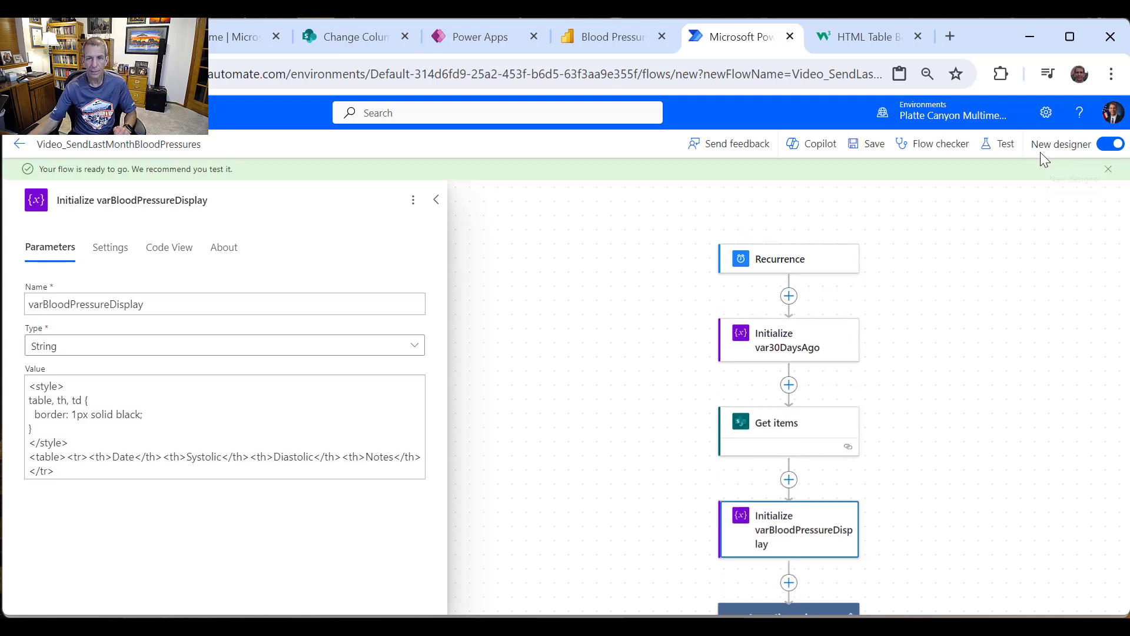
pyautogui.click(998, 145)
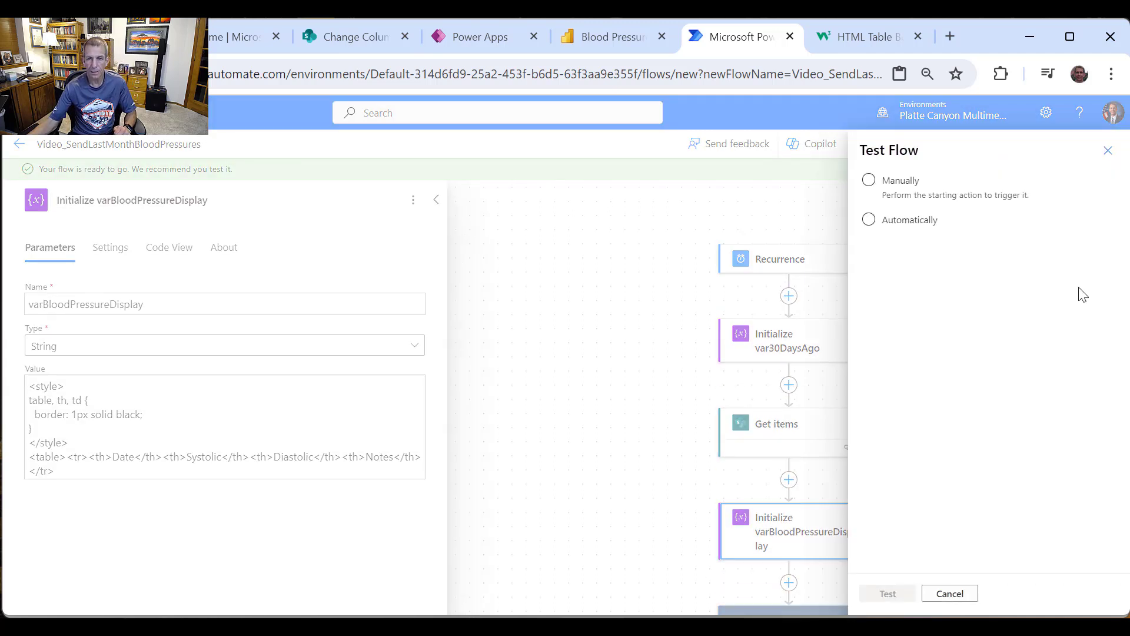
pyautogui.click(869, 180)
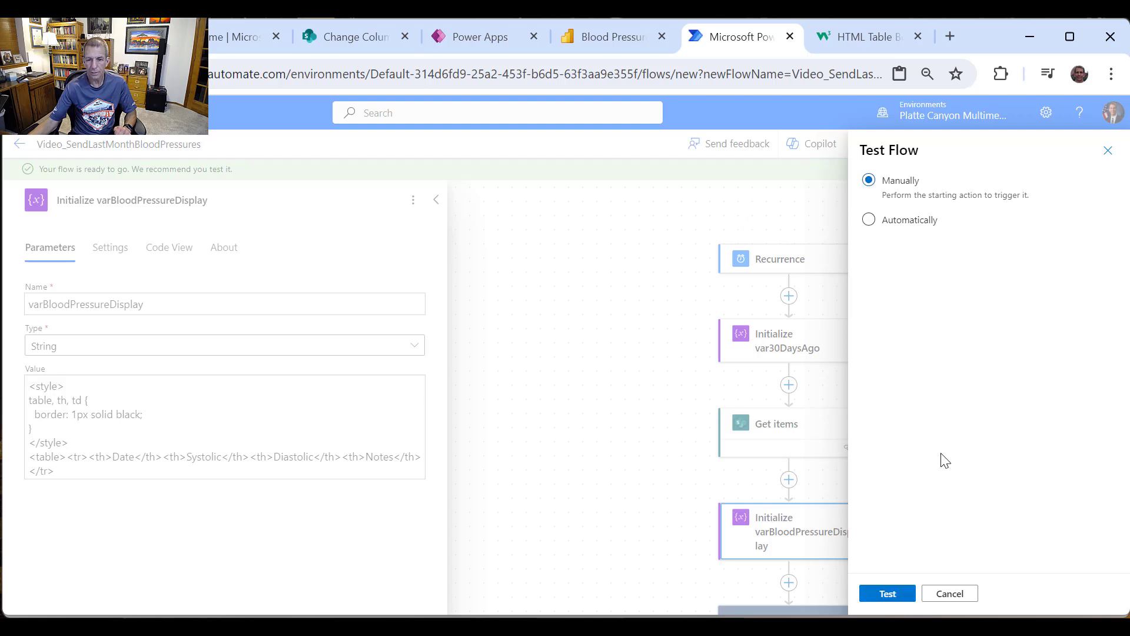
pyautogui.click(894, 594)
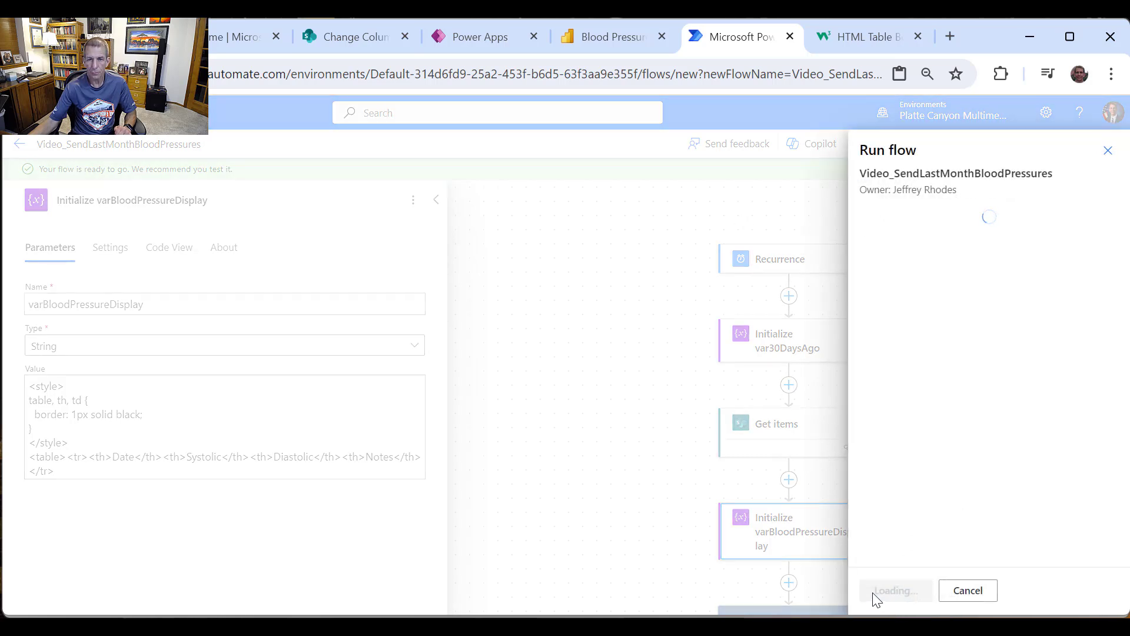
pyautogui.click(911, 596)
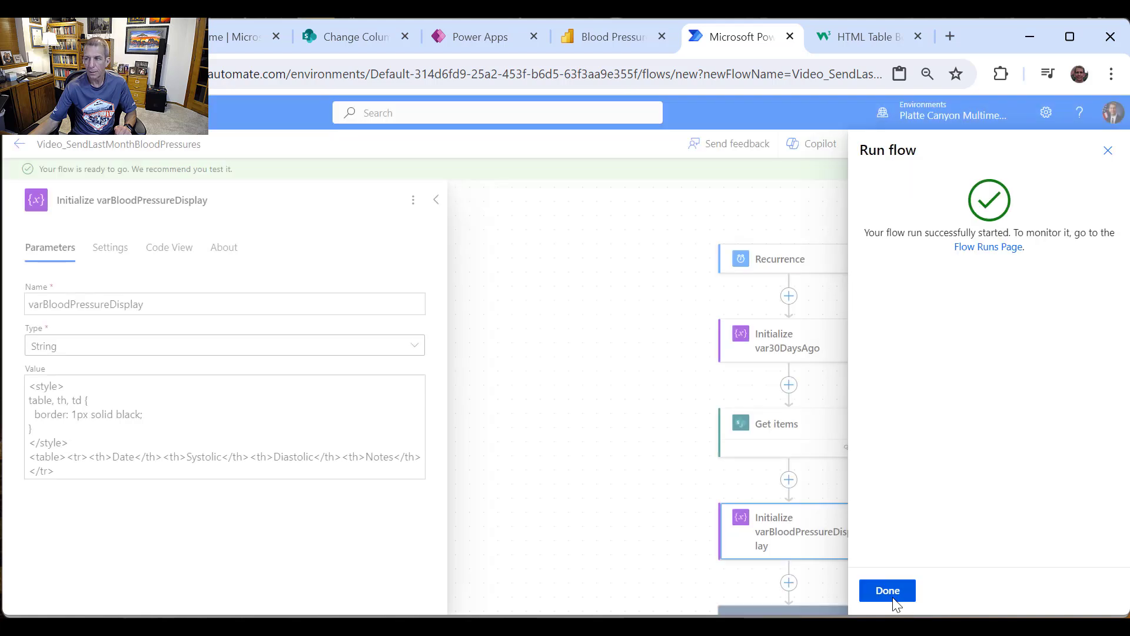
pyautogui.click(892, 591)
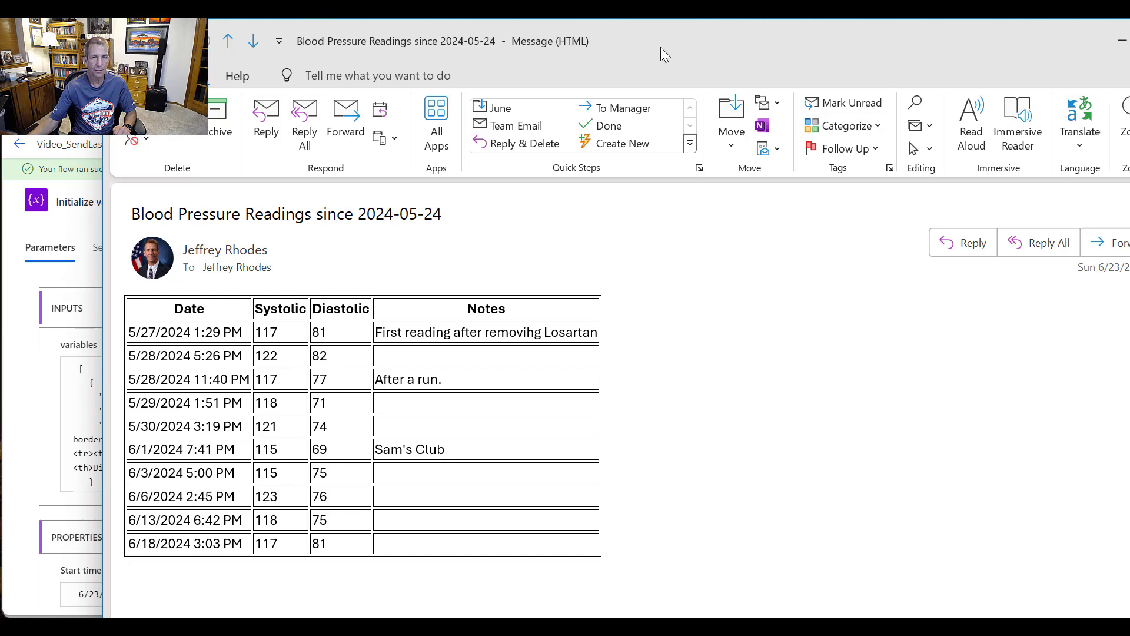
pyautogui.moveTo(662, 46); pyautogui.dragTo(578, 27)
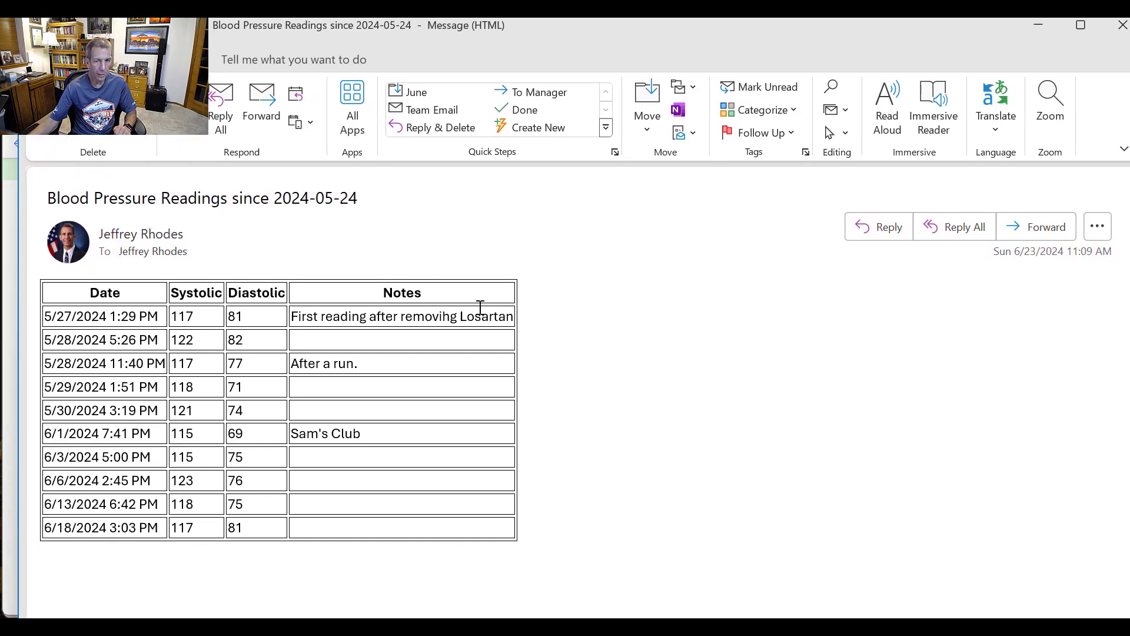